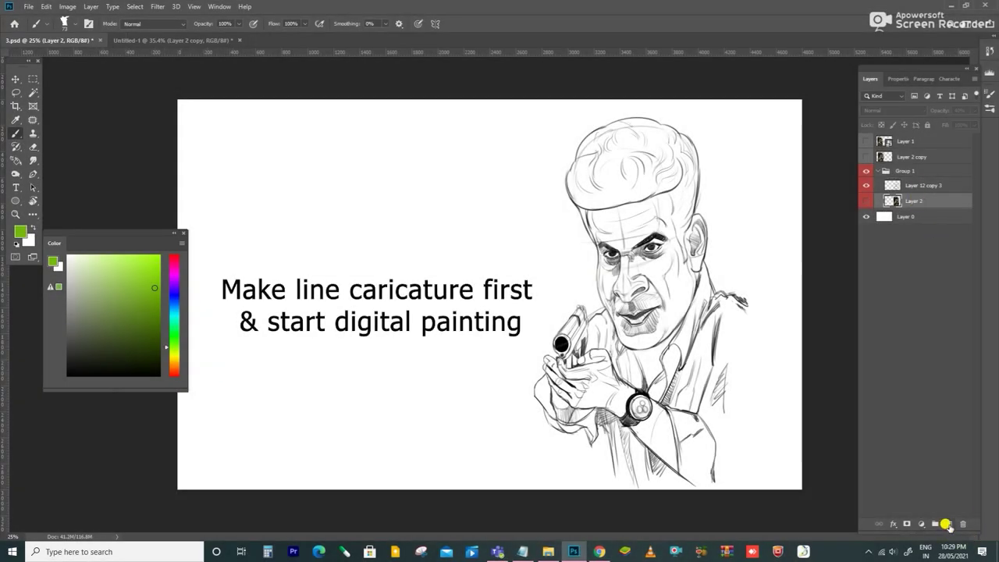
Select the Layer 2 sketch in Group 1 and add an empty Layer 3 above it
left_click(919, 188)
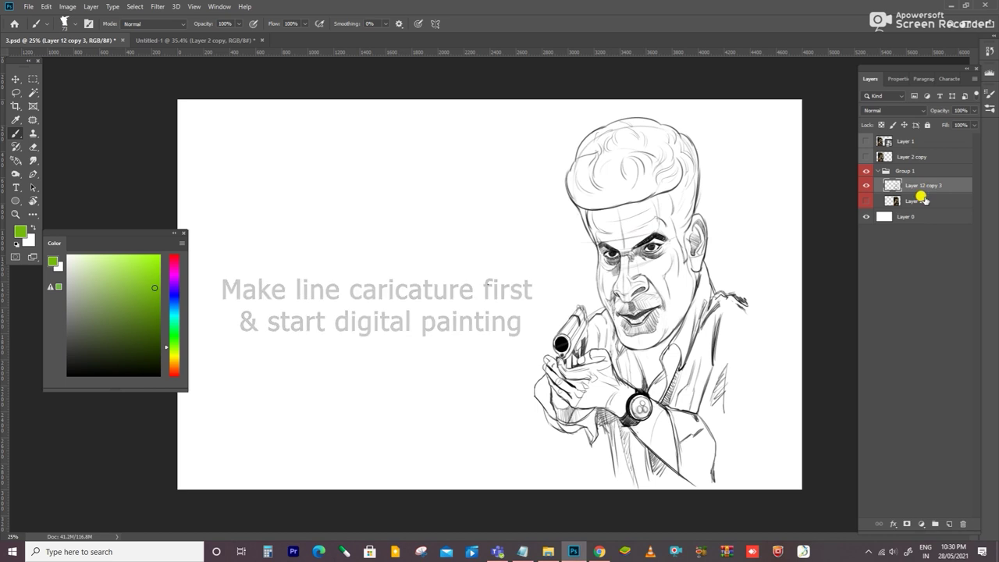
left_click(922, 200)
left_click(945, 522)
Fill Layer 3 with flat grey across the canvas and make that grey the painting colour
left_click(75, 295)
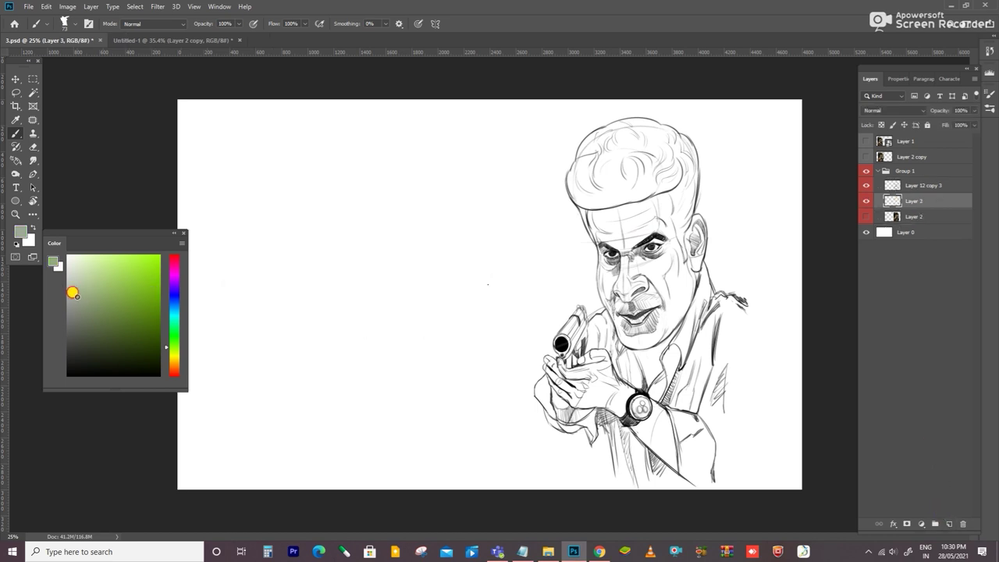
key("alt+BackSpace")
left_click(328, 295, "alt")
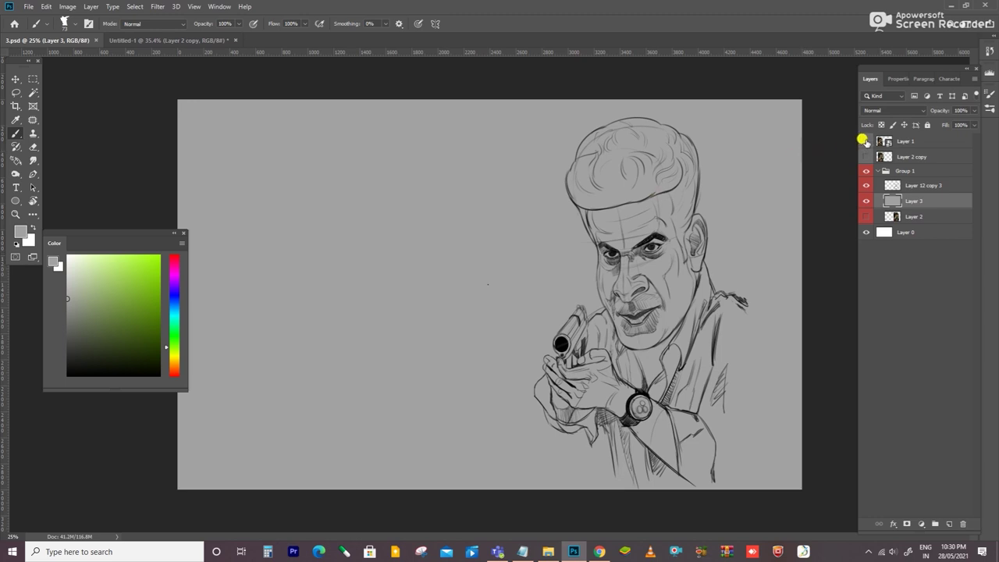
Show the Layer 1 reference photo and nudge it slightly up and right
left_click(865, 141)
key("v")
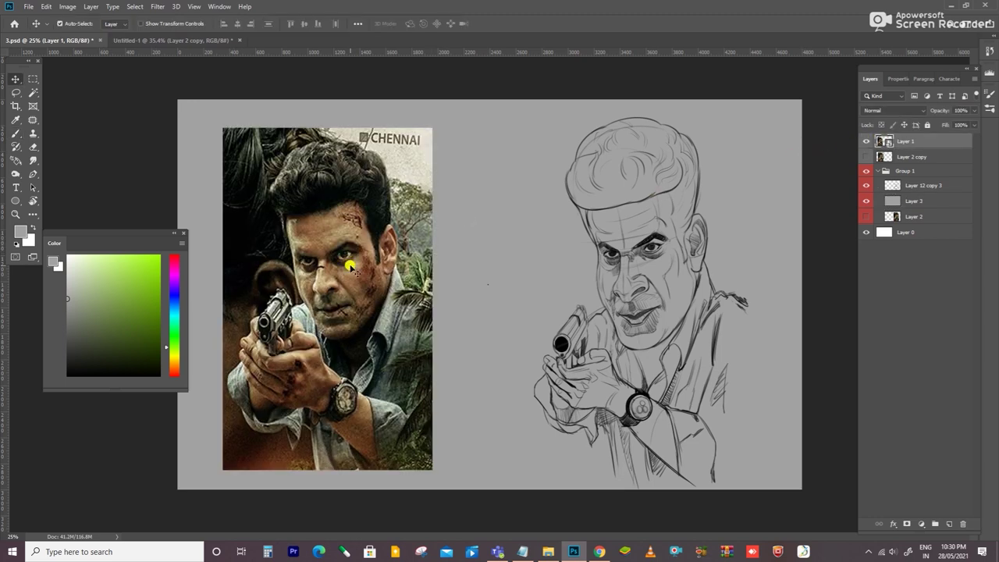
left_click_drag(351, 265, 356, 255)
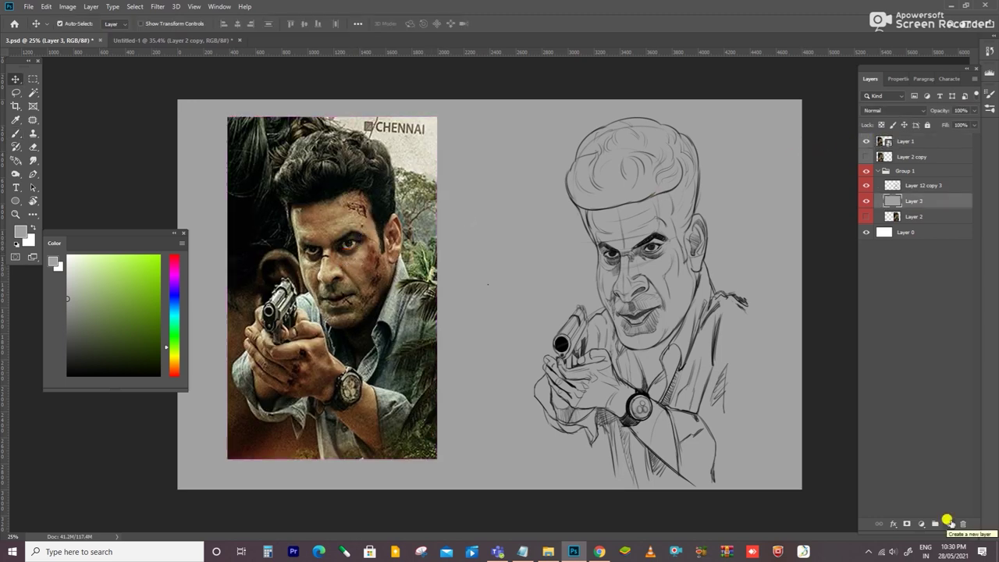
Add an empty Layer 4, zoom in on the sketch and start a pen path on the figure's outline
left_click(946, 521)
key("z")
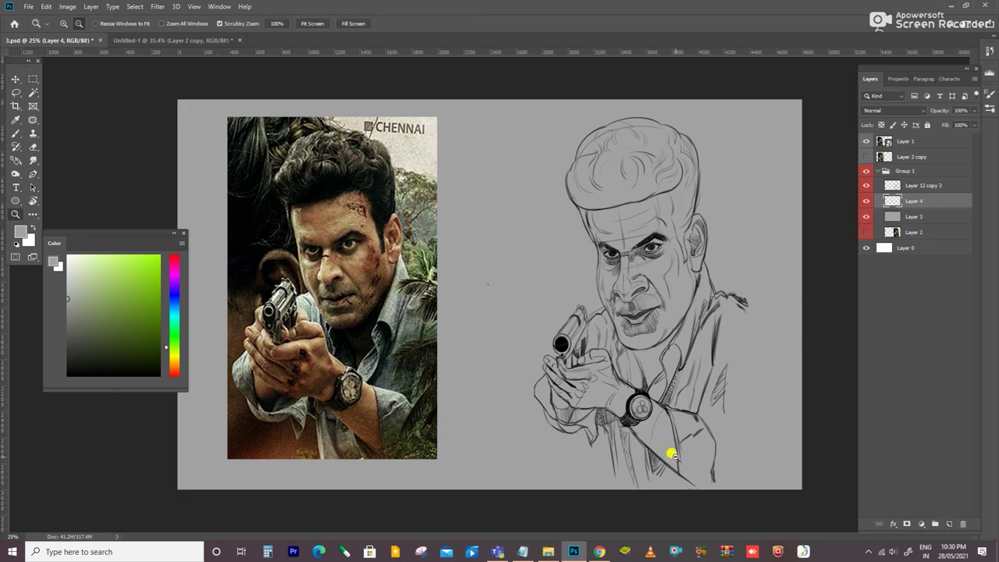
left_click_drag(636, 454, 642, 453)
scroll(642, 452, "up", 5)
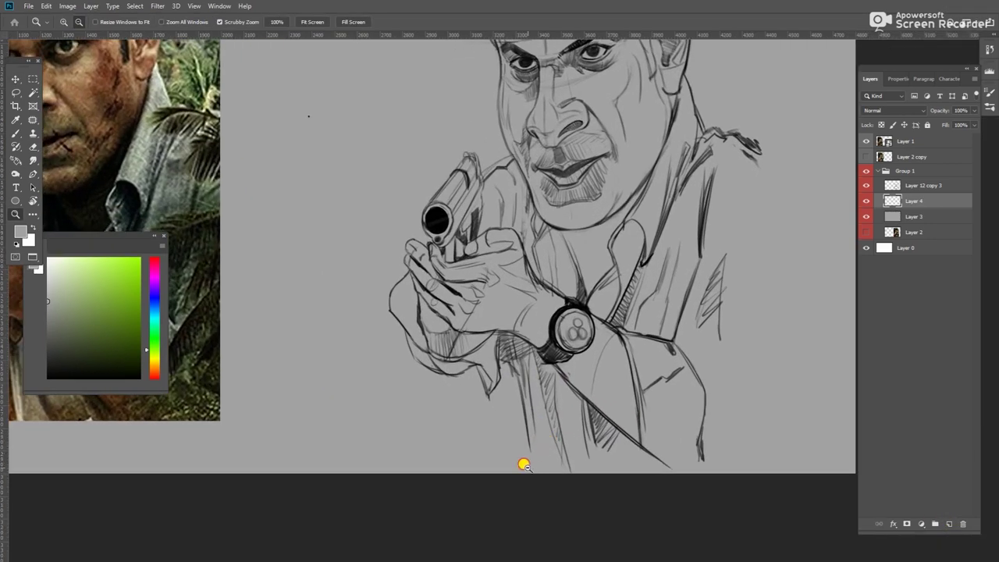
key("p")
left_click(535, 476)
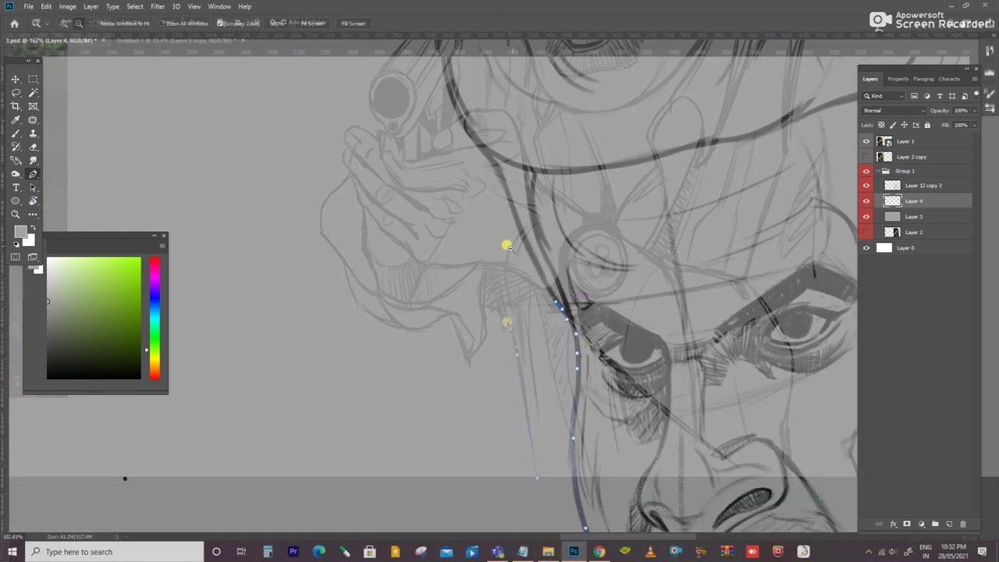
Trace the pen path over the hair, around the head and down the figure's right outline
left_click_drag(494, 164, 511, 400)
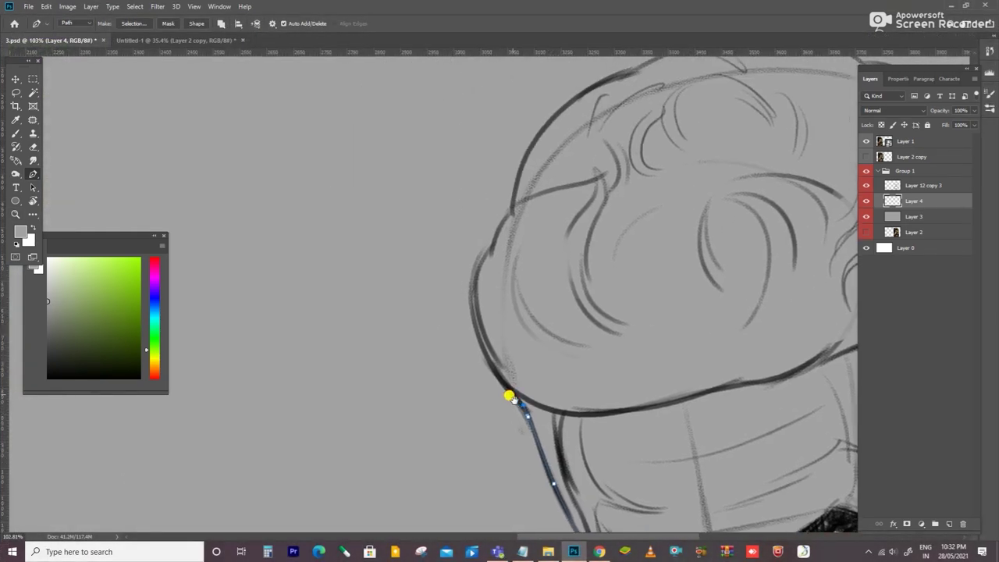
mouse_move(500, 226)
left_mouse_down()
mouse_move(437, 288)
mouse_move(441, 270)
left_mouse_up()
left_click_drag(543, 200, 444, 102)
left_click_drag(604, 91, 596, 85)
left_click_drag(716, 142, 615, 163)
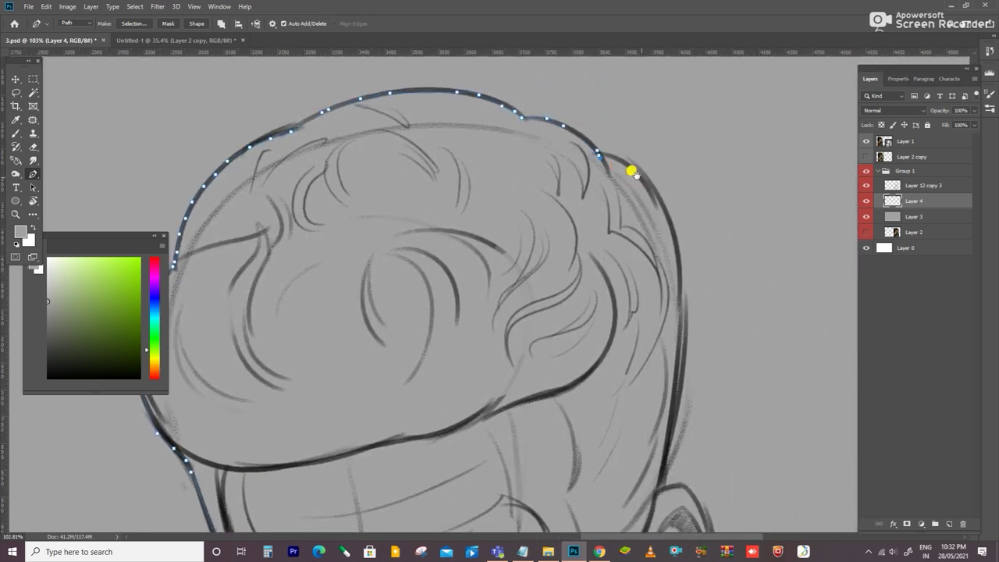
scroll(678, 297, "down", 2)
left_click(668, 375)
left_click(660, 414)
left_click_drag(660, 417, 658, 238)
Fit the image on screen, load the path as a selection and sample a light grey
key("ctrl+0")
key("ctrl+Return")
key("i")
left_click(711, 377)
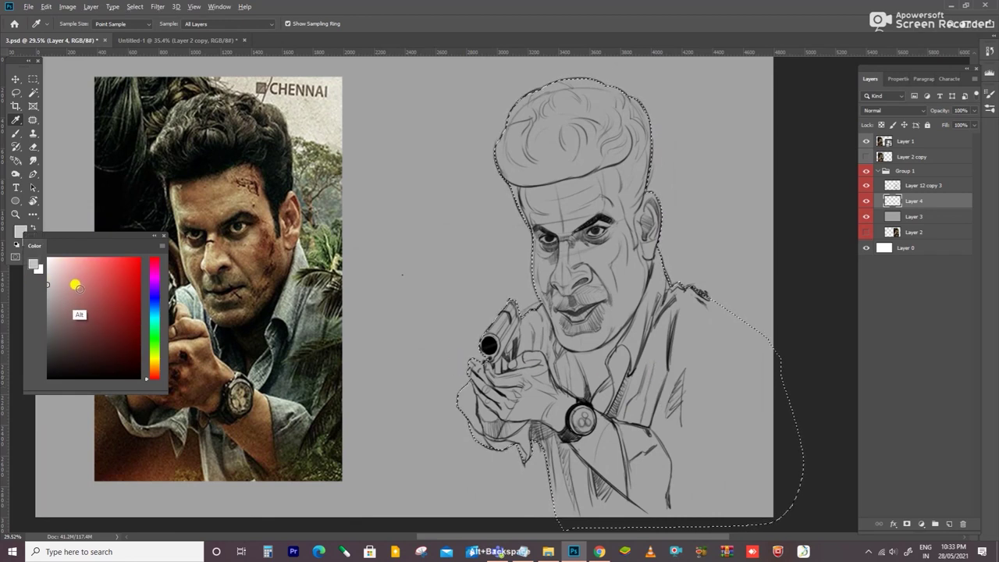
Fill the figure selection with light grey, deselect and save the document
key("alt+BackSpace")
key("ctrl+d")
key("ctrl+s")
left_click(712, 252)
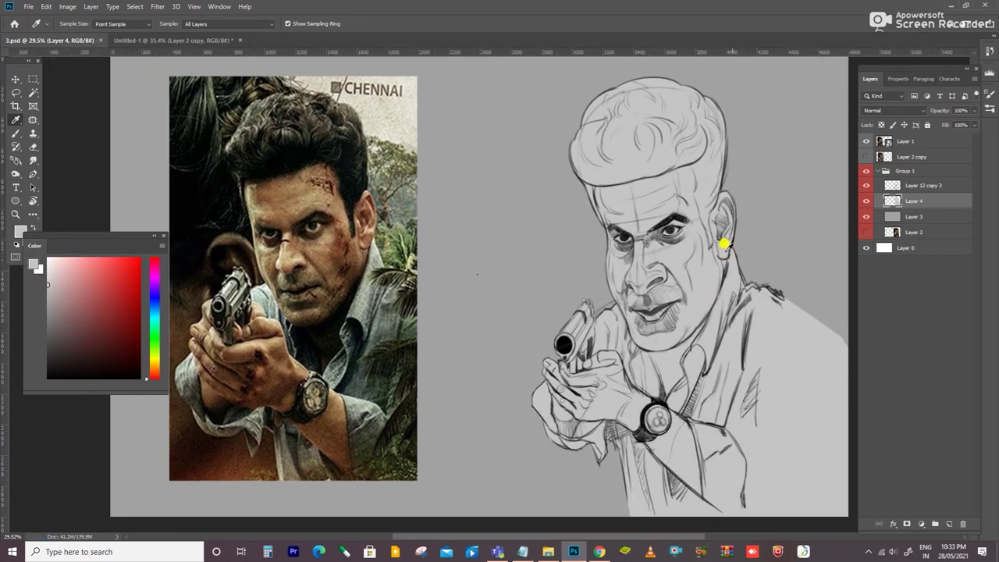
Select the reference photo layer and fill the background with dark grey
key("v")
left_click(899, 141)
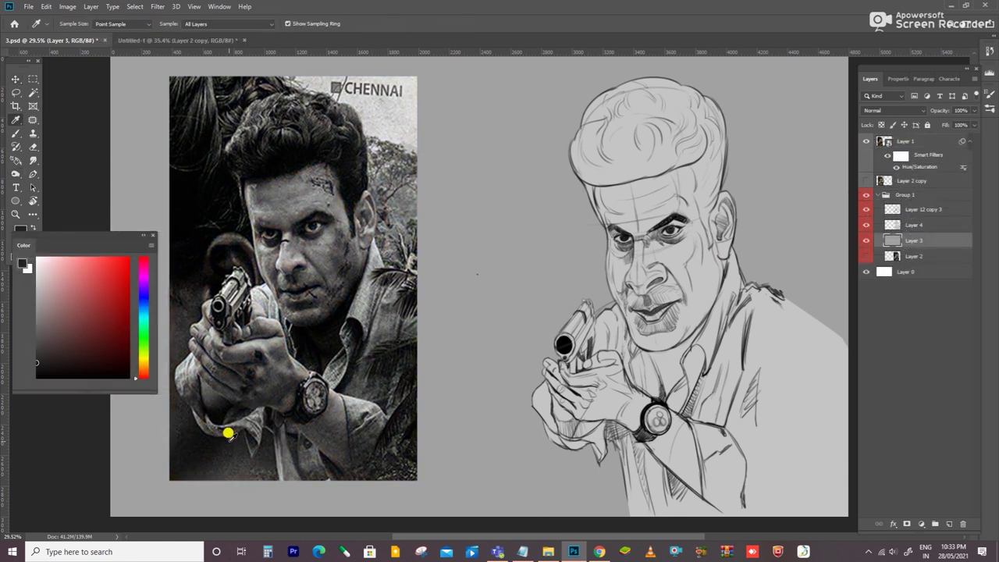
key("alt+BackSpace")
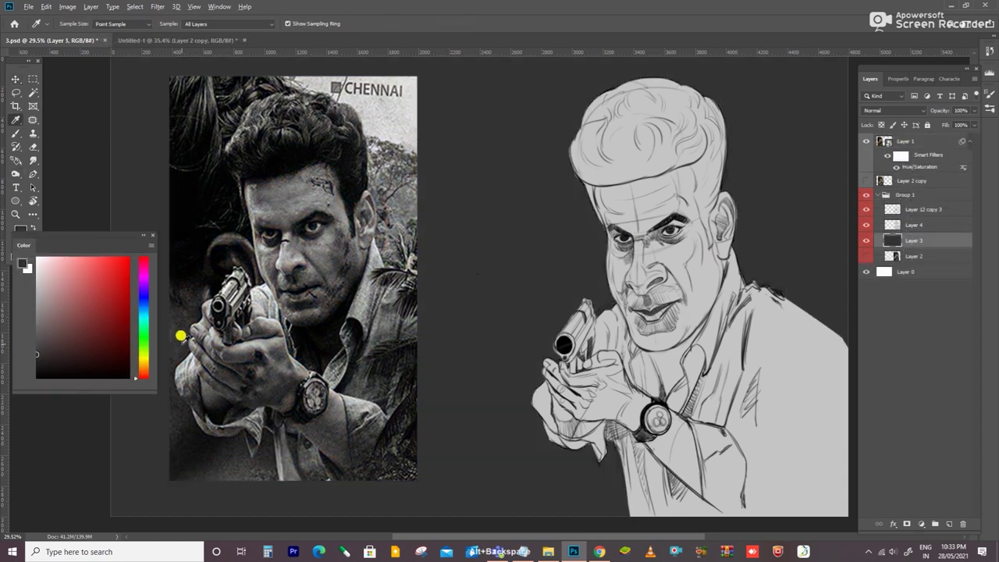
Lock Layer 4's transparent pixels and refill the figure with mid-grey sampled from the photo's forehead
key("v")
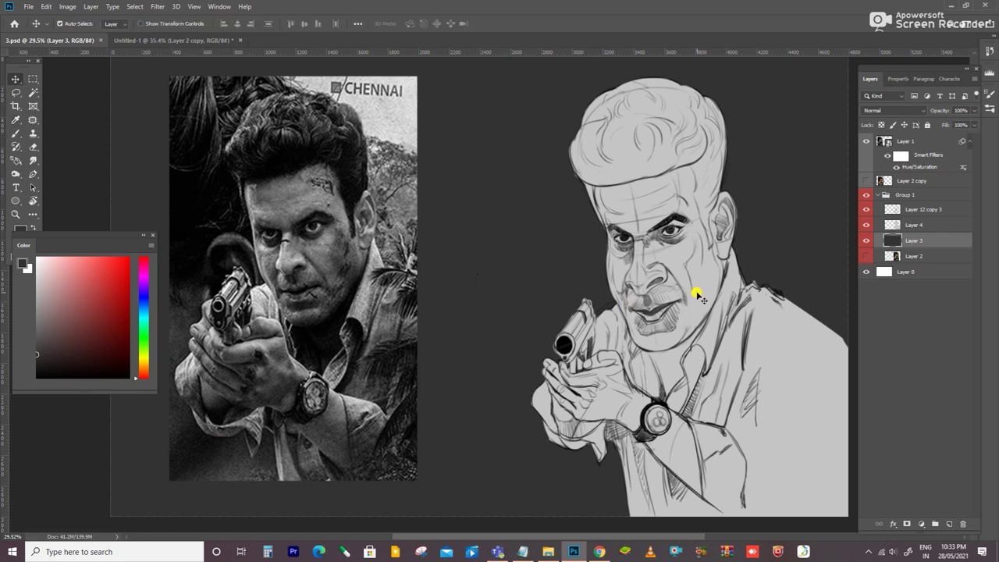
left_click(700, 296)
left_click(882, 127)
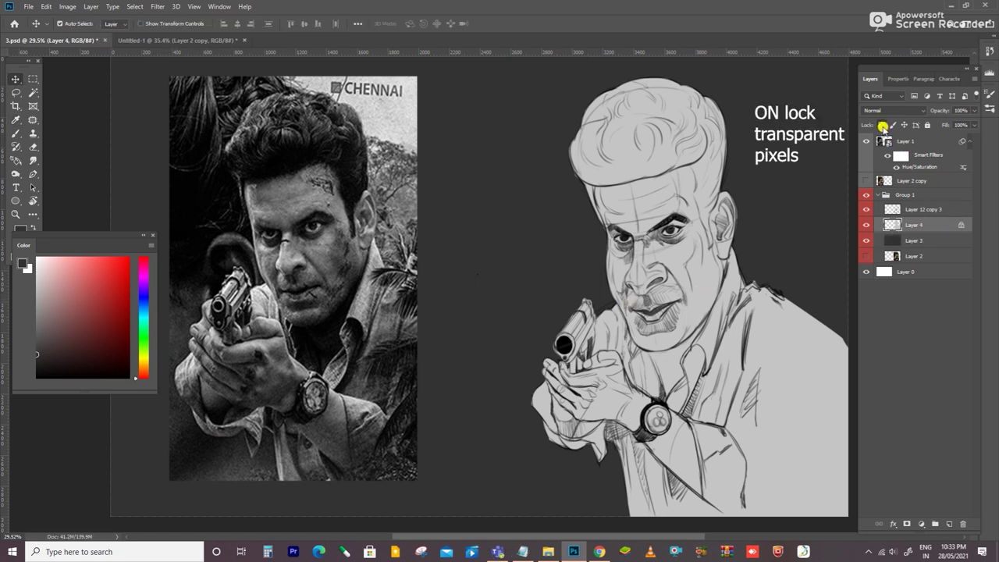
key("i")
left_click(293, 192)
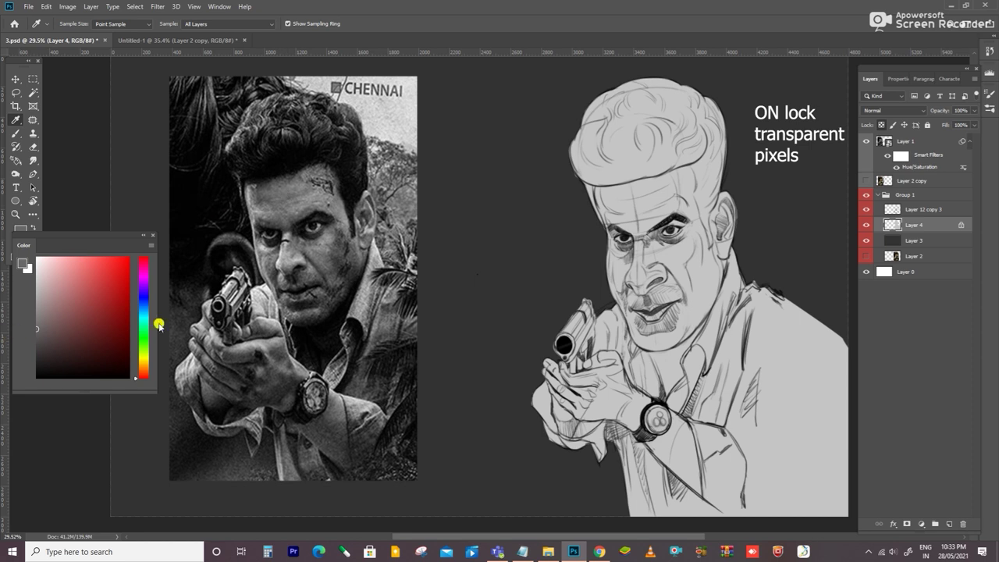
key("alt+BackSpace")
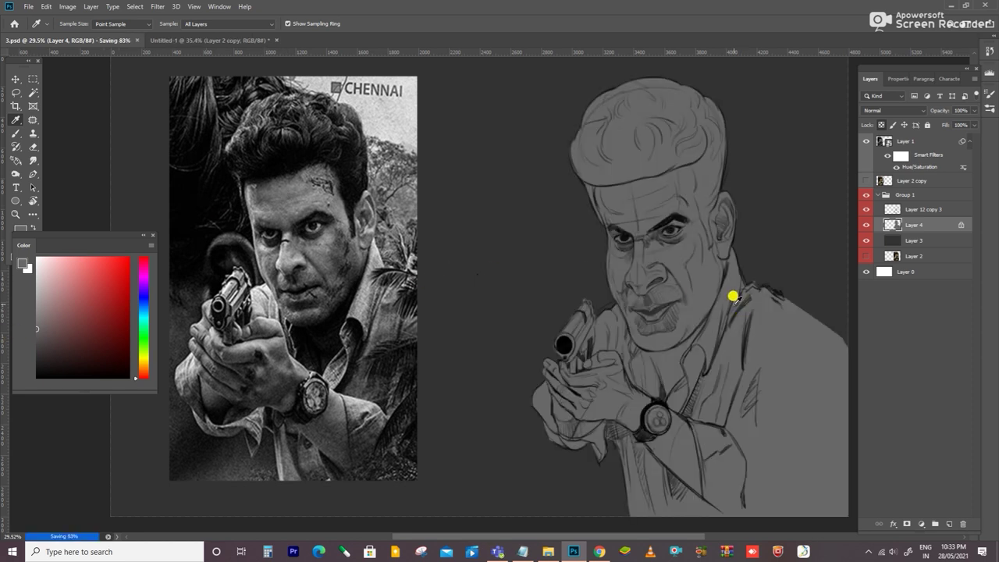
On Layer 3, paint black shading left of the head and down beside the gun hand
key("b")
left_click(929, 240)
key("d")
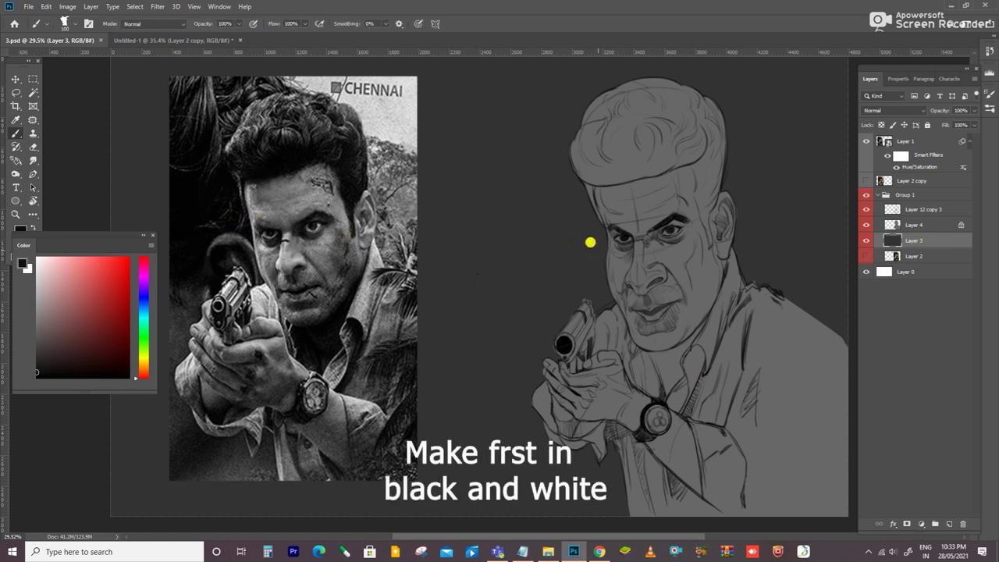
mouse_move(570, 163)
left_mouse_down()
mouse_move(582, 238)
mouse_move(548, 303)
left_mouse_up()
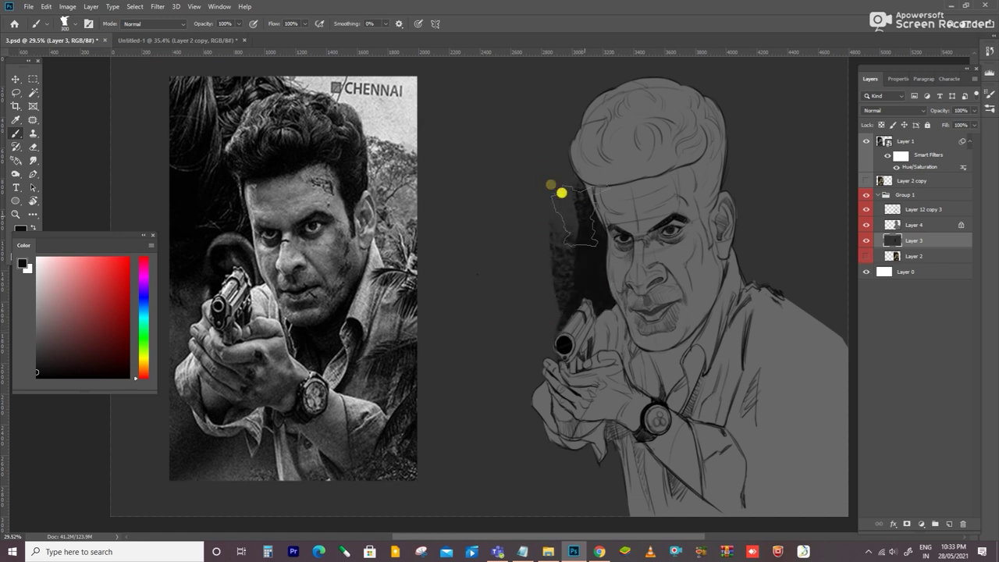
left_click_drag(563, 151, 551, 179)
key("bracketright")
scroll(551, 179, "down", 1)
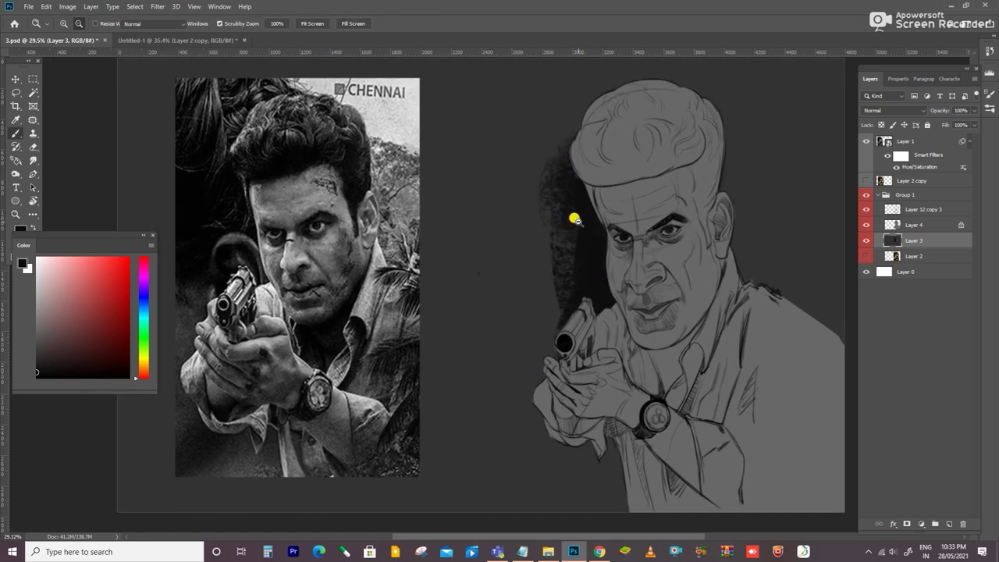
mouse_move(566, 131)
left_mouse_down()
mouse_move(522, 362)
mouse_move(554, 486)
mouse_move(575, 374)
mouse_move(528, 390)
mouse_move(490, 378)
left_mouse_up()
Add sampled dark shading near the top-left of the head and pick a near-black colour
key("i")
left_click(569, 184)
left_click_drag(617, 117, 539, 78)
scroll(575, 174, "up", 1)
left_click_drag(575, 174, 495, 127)
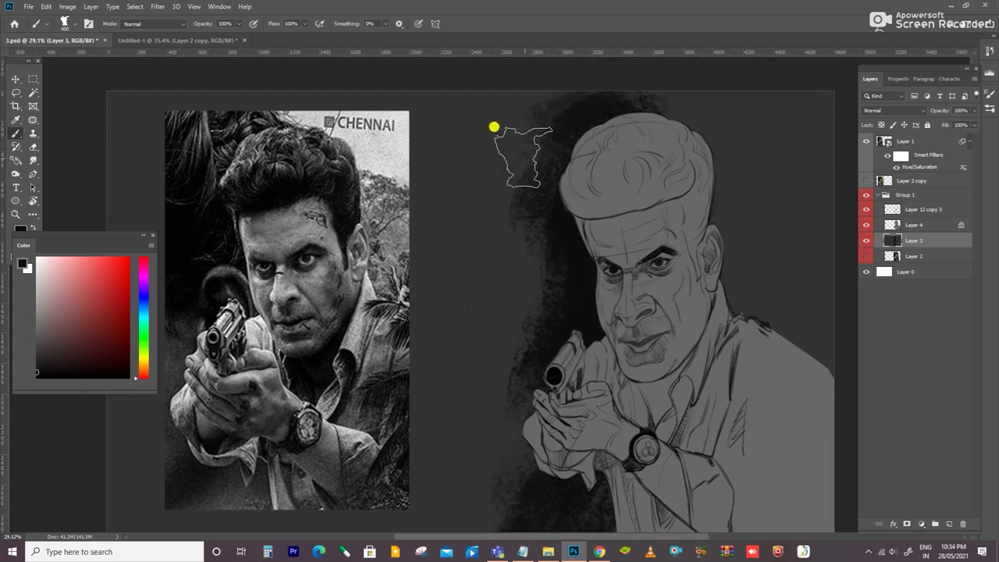
left_click(522, 147)
On Layer 4, paint grey texture over the jacket and shoulder
key("b")
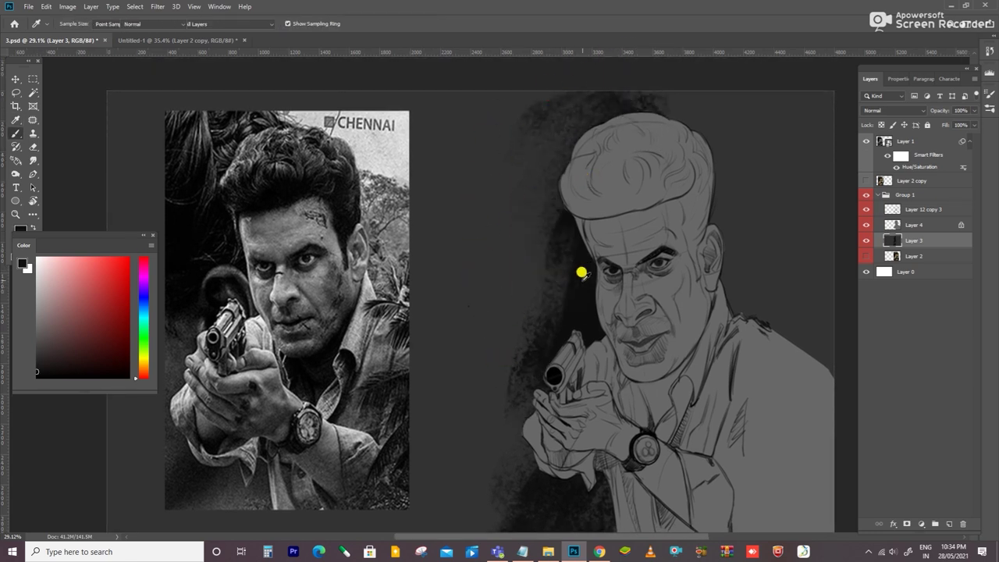
scroll(658, 380, "down", 1)
left_click(771, 357, "ctrl")
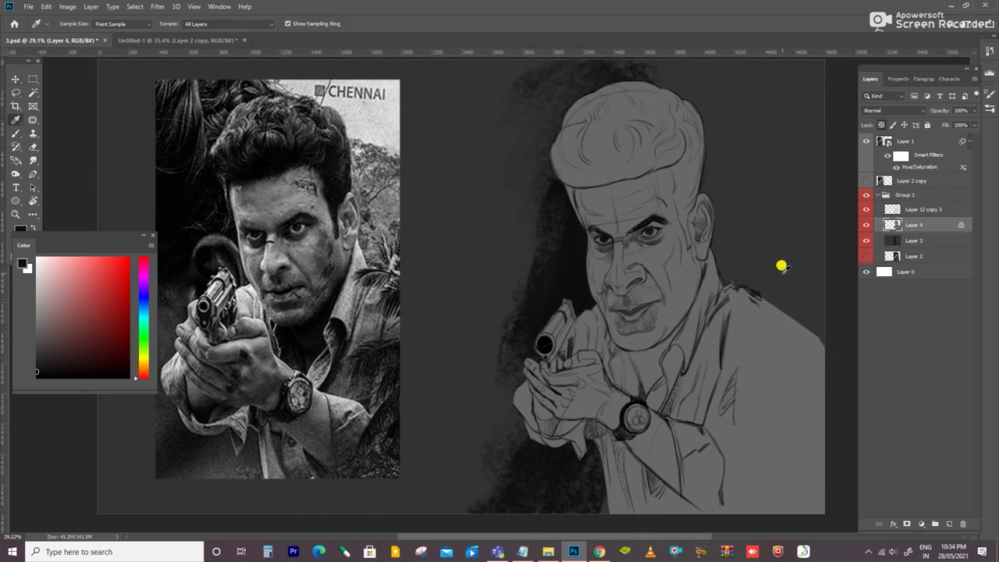
mouse_move(771, 325)
left_mouse_down()
mouse_move(751, 335)
mouse_move(653, 464)
mouse_move(702, 231)
mouse_move(722, 313)
left_mouse_up()
Zoom in on the face and paint dark shading on the neck under the chin
key("z")
left_click(403, 297)
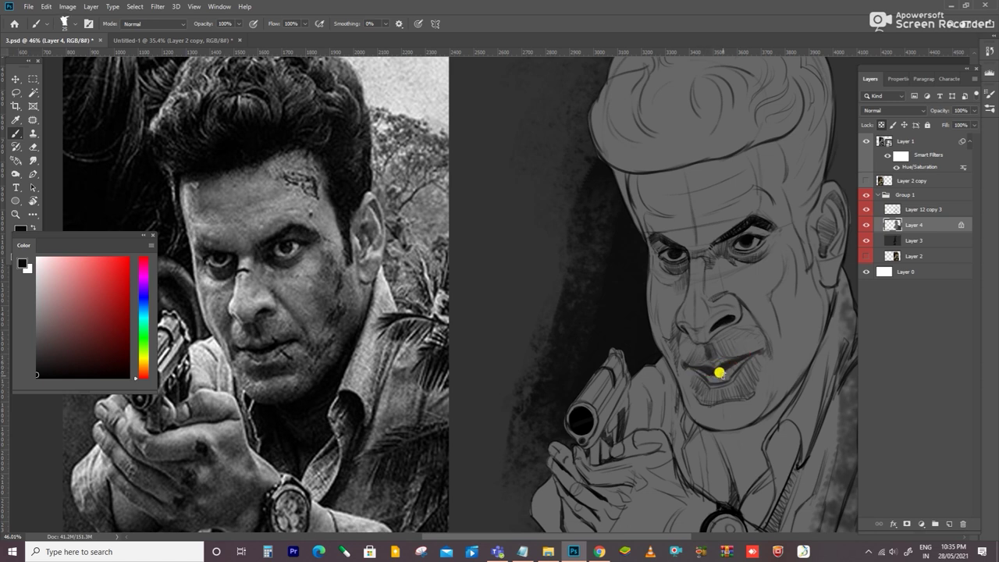
left_click(725, 382, "alt")
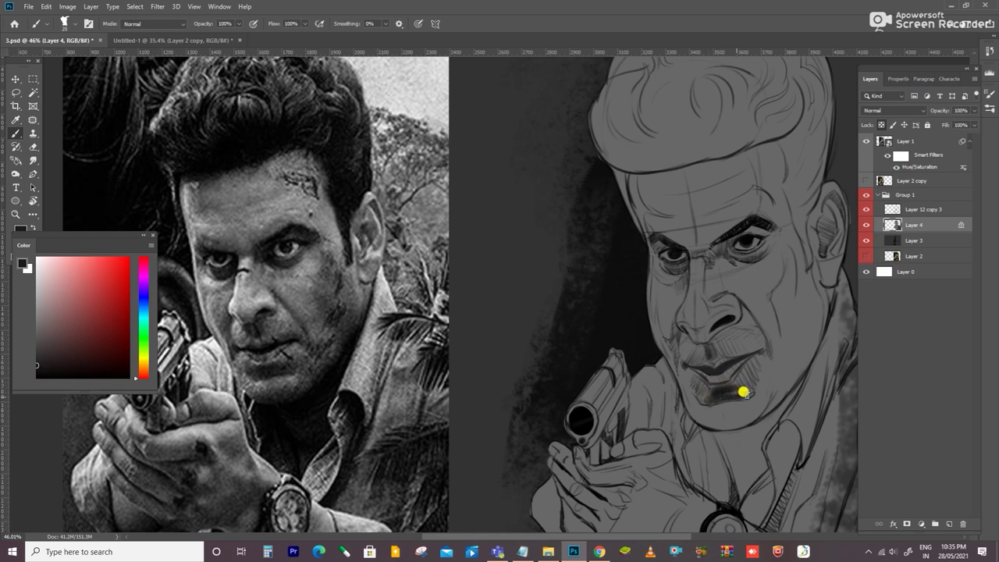
left_click_drag(743, 392, 724, 353)
mouse_move(696, 424)
left_mouse_down()
mouse_move(730, 406)
mouse_move(722, 363)
left_mouse_up()
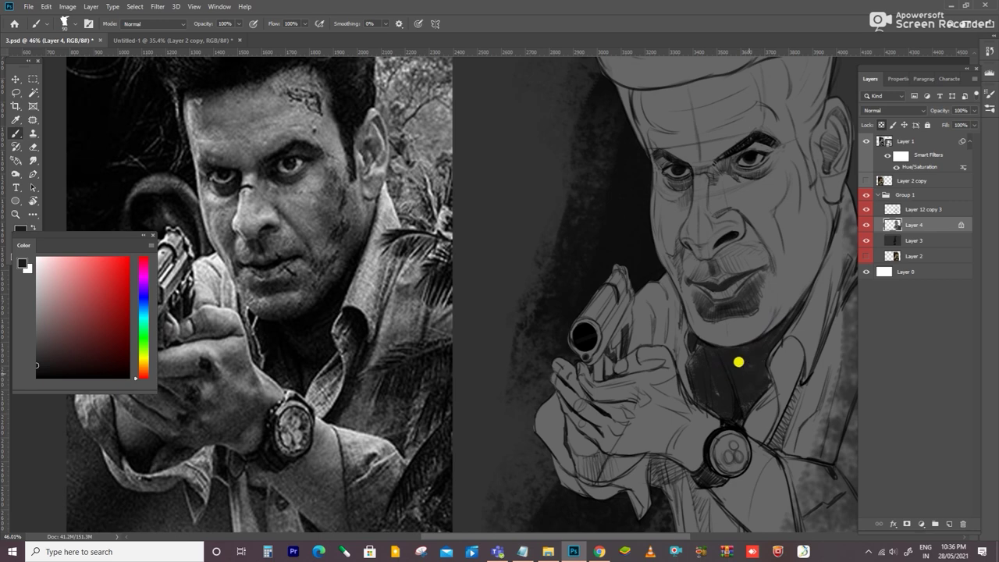
Darken the right side of the hair and add a lighter grey edge along its left outline
scroll(741, 360, "down", 2)
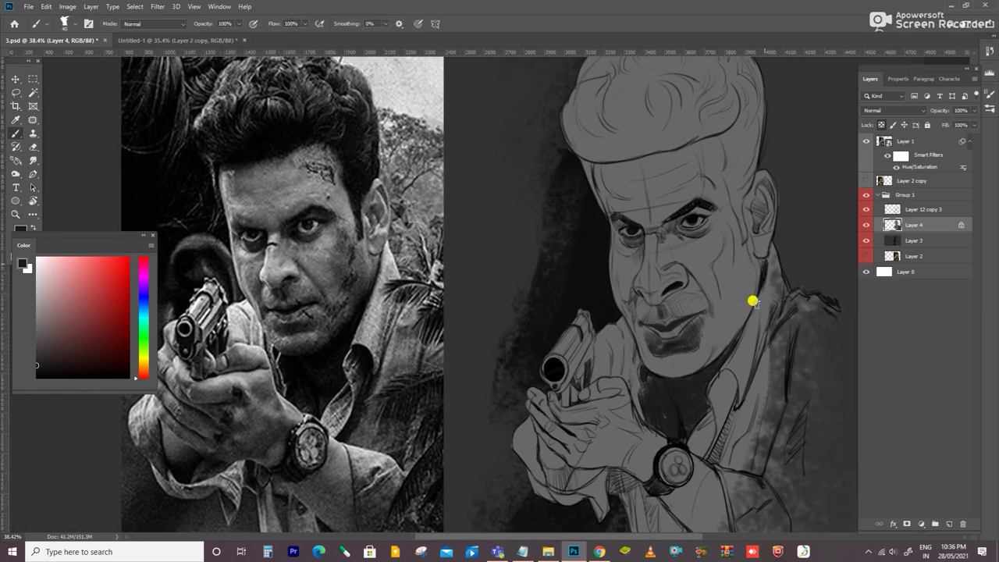
scroll(722, 176, "up", 2)
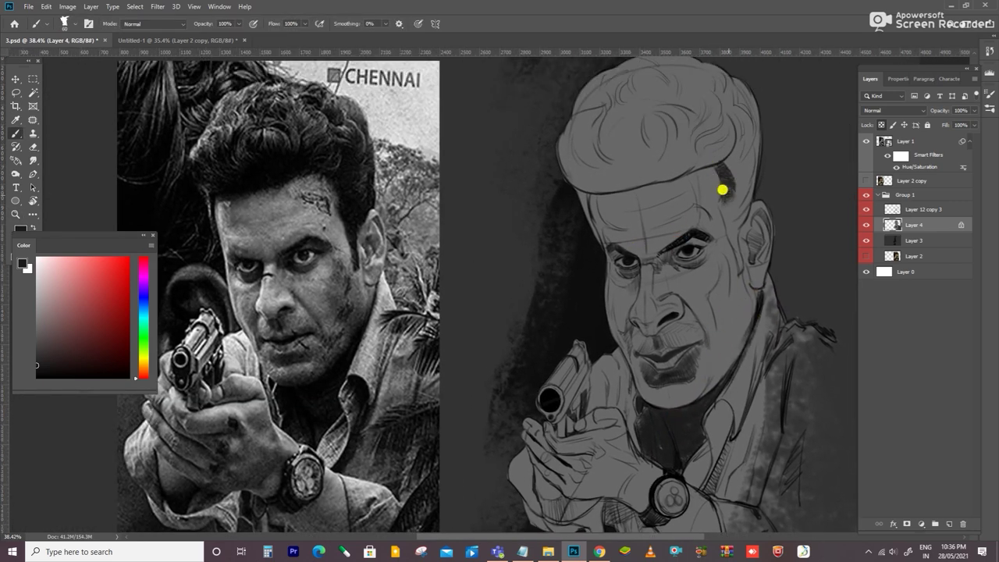
scroll(717, 247, "up", 1)
mouse_move(712, 238)
left_mouse_down()
mouse_move(709, 122)
mouse_move(728, 124)
mouse_move(499, 89)
mouse_move(635, 161)
left_mouse_up()
key("bracketleft")
key("bracketleft")
key("bracketleft")
left_click(598, 216, "alt")
left_click_drag(547, 115, 540, 195)
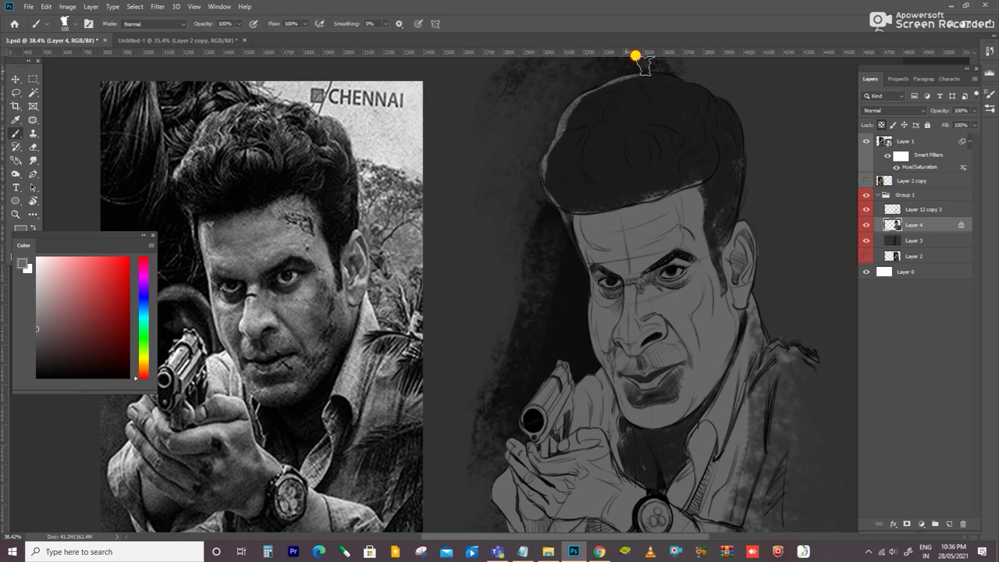
Darken around the right eye, the forehead below the hairline and around the left eye
key("i")
key("b")
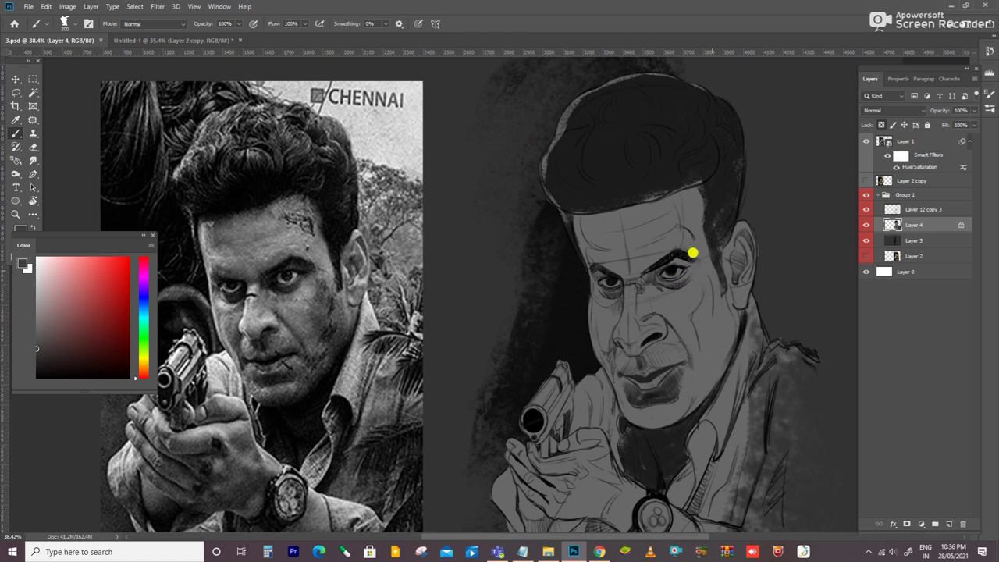
key("bracketleft")
key("bracketleft")
mouse_move(669, 271)
left_mouse_down()
mouse_move(664, 252)
mouse_move(691, 269)
left_mouse_up()
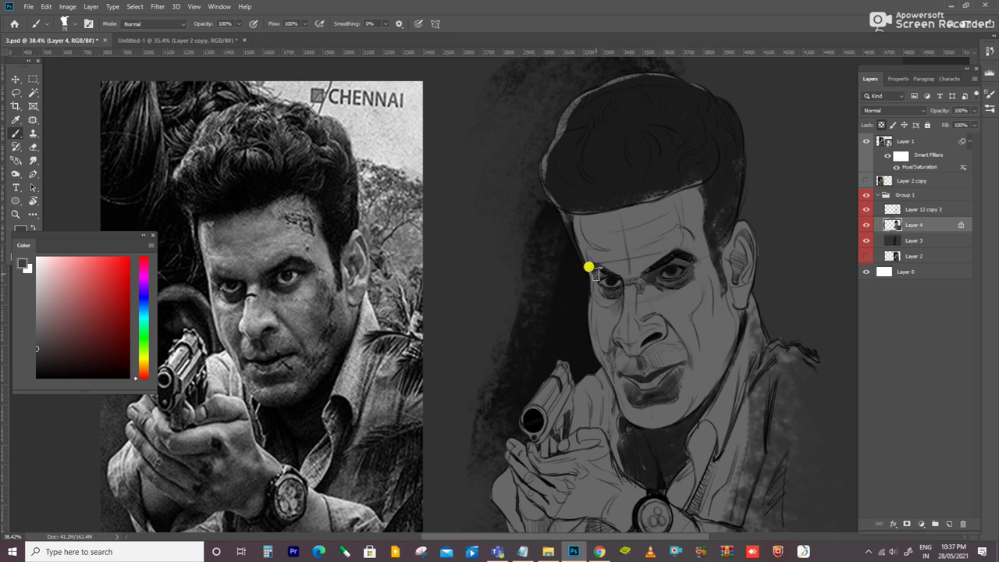
key("bracketright")
key("bracketright")
left_click_drag(576, 211, 584, 215)
key("bracketright")
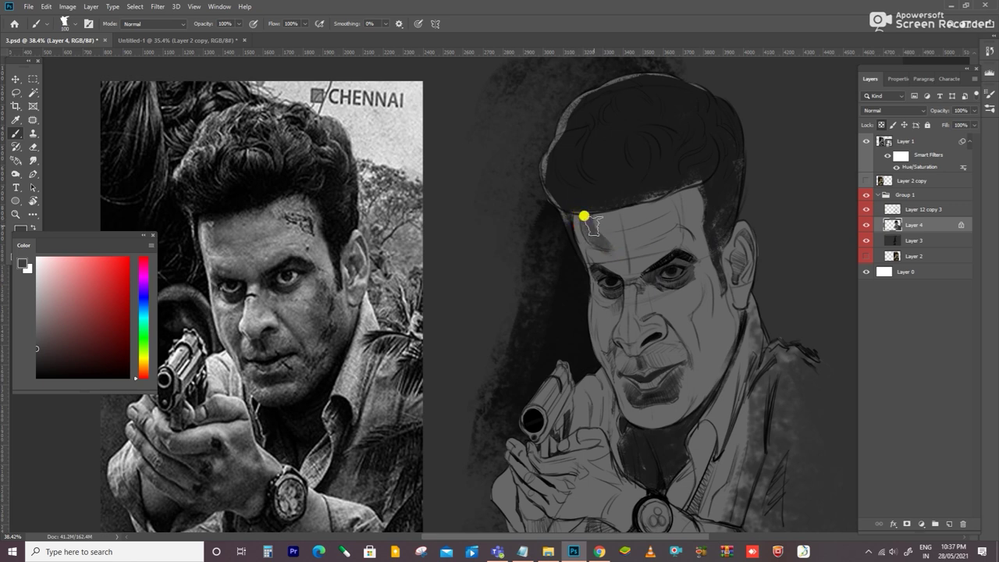
mouse_move(586, 256)
left_mouse_down()
mouse_move(635, 272)
mouse_move(584, 206)
mouse_move(609, 272)
mouse_move(667, 237)
left_mouse_up()
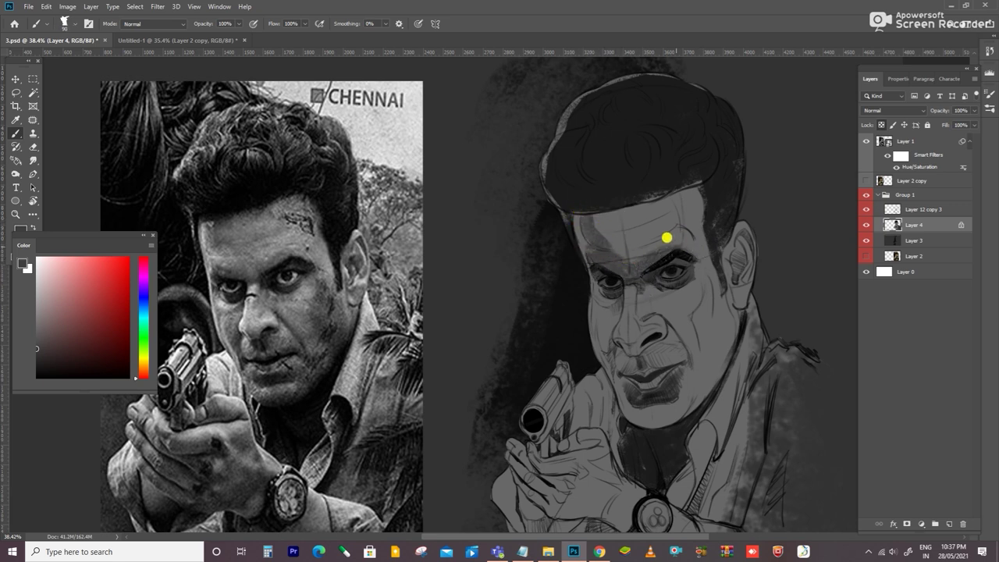
Darken the cheek beside the nose, the moustache area and the nose side, then zoom out
mouse_move(680, 294)
left_mouse_down()
mouse_move(669, 328)
mouse_move(695, 372)
mouse_move(640, 283)
left_mouse_up()
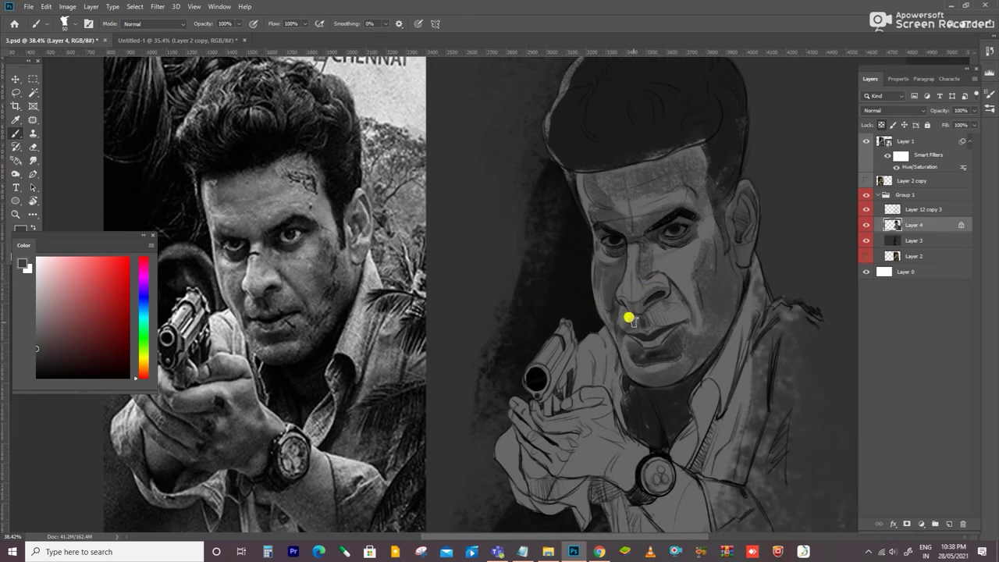
left_click_drag(641, 303, 655, 312)
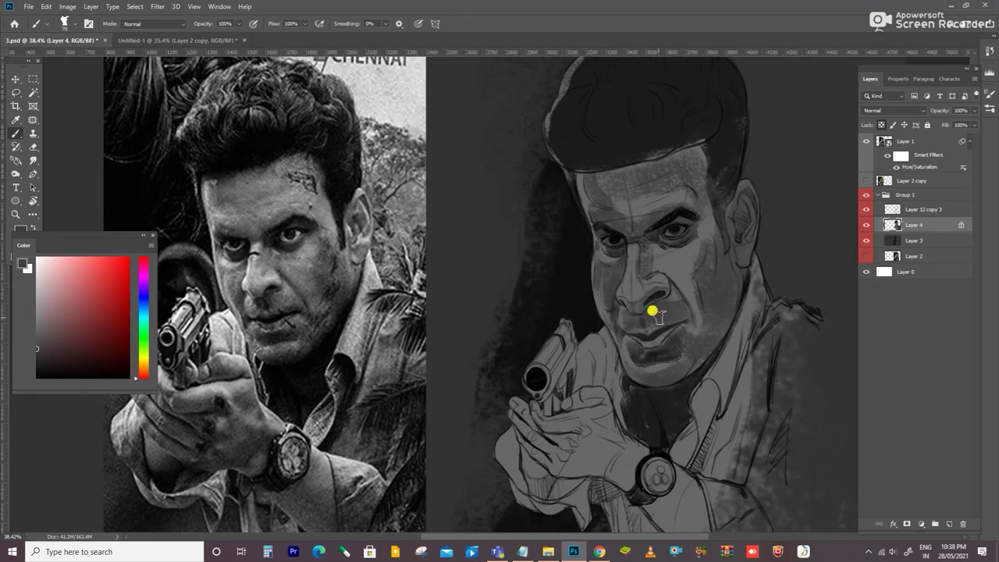
left_click_drag(622, 291, 648, 356)
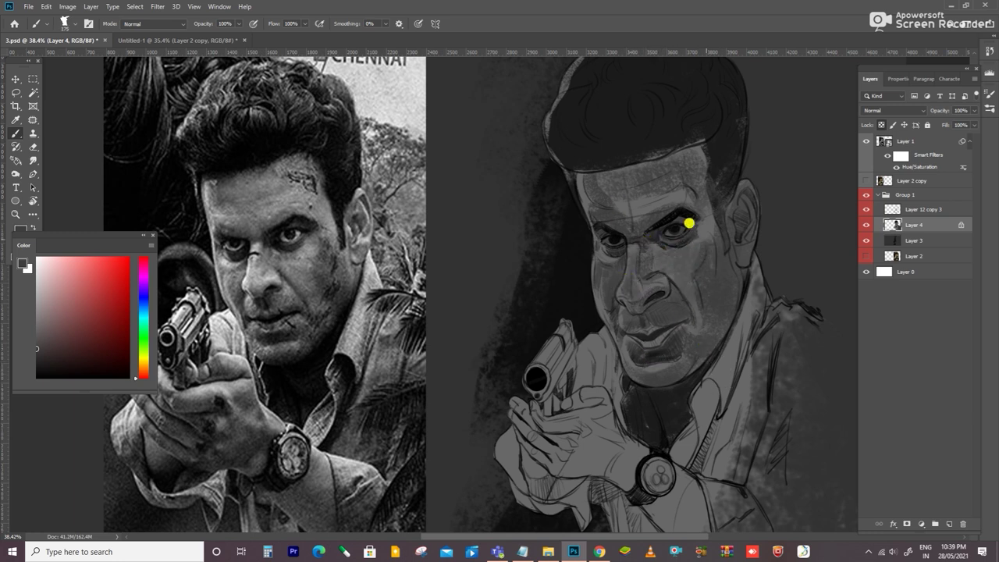
left_click_drag(667, 332, 711, 286)
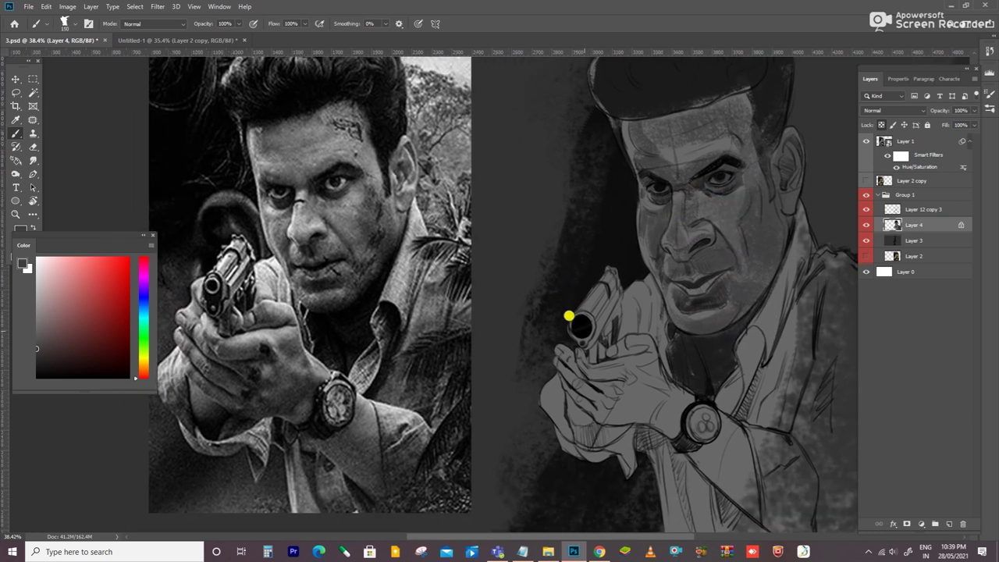
scroll(597, 352, "down", 2)
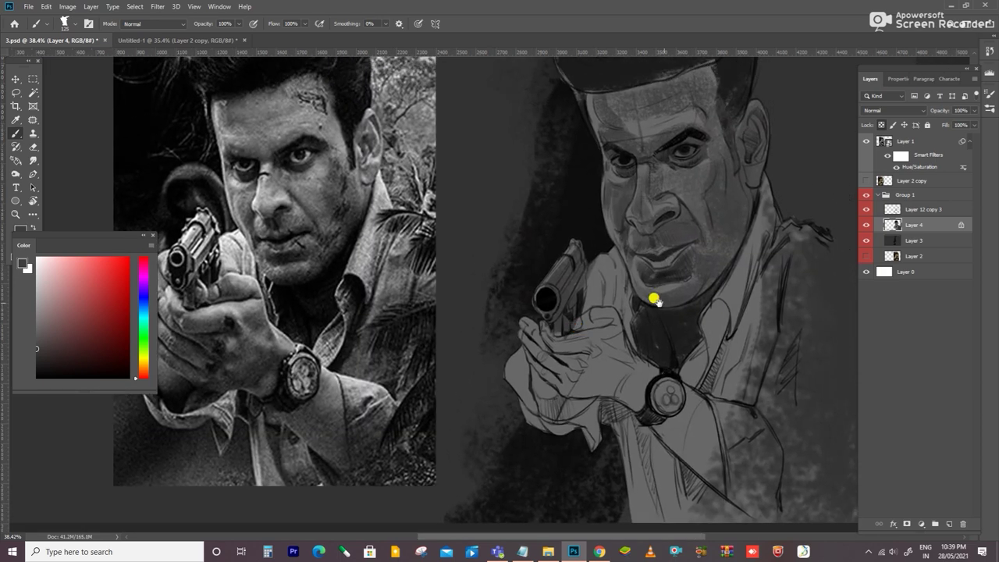
scroll(710, 297, "down", 2)
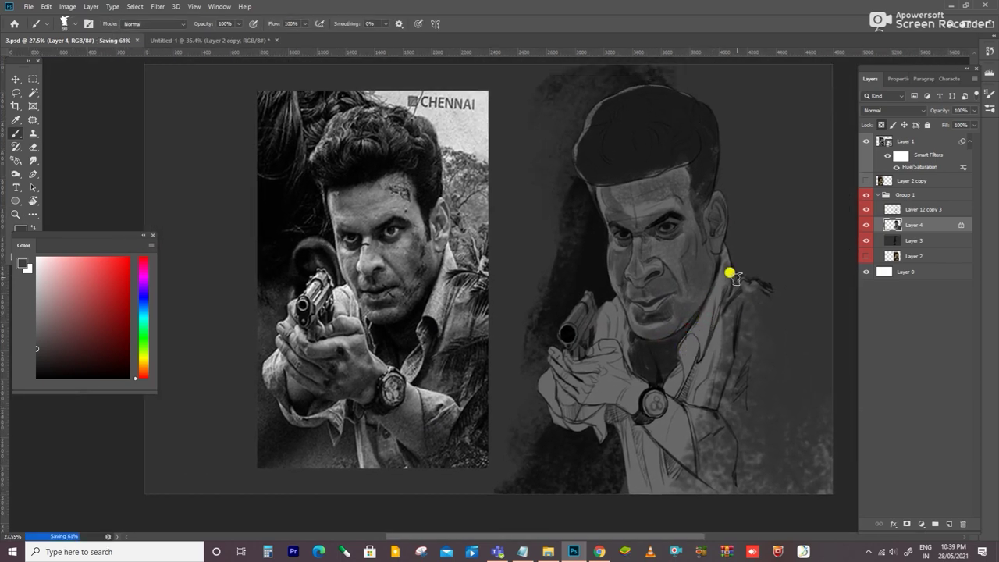
Paint textured grey strokes over the top-right background right of the figure
left_click(746, 279, "ctrl")
mouse_move(700, 118)
left_mouse_down()
mouse_move(737, 75)
mouse_move(725, 167)
mouse_move(754, 121)
mouse_move(726, 239)
mouse_move(825, 289)
left_mouse_up()
left_click(697, 167, "alt")
left_click(762, 258)
left_click(892, 226)
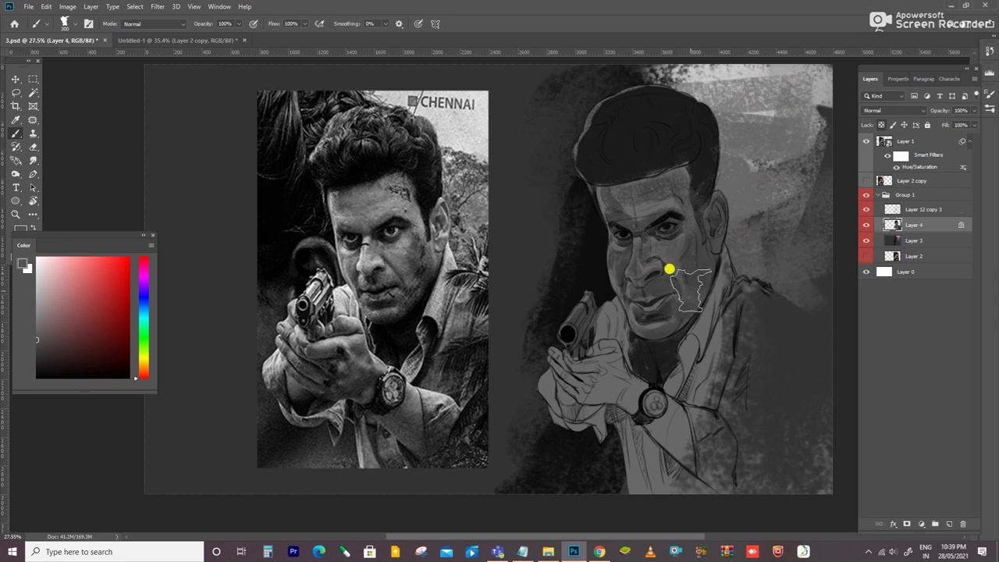
On Layer 4, shade the shirt below the chin and watch, and darken the cap and brim
key("alt")
left_click(660, 358, "alt")
left_click_drag(685, 334, 689, 365)
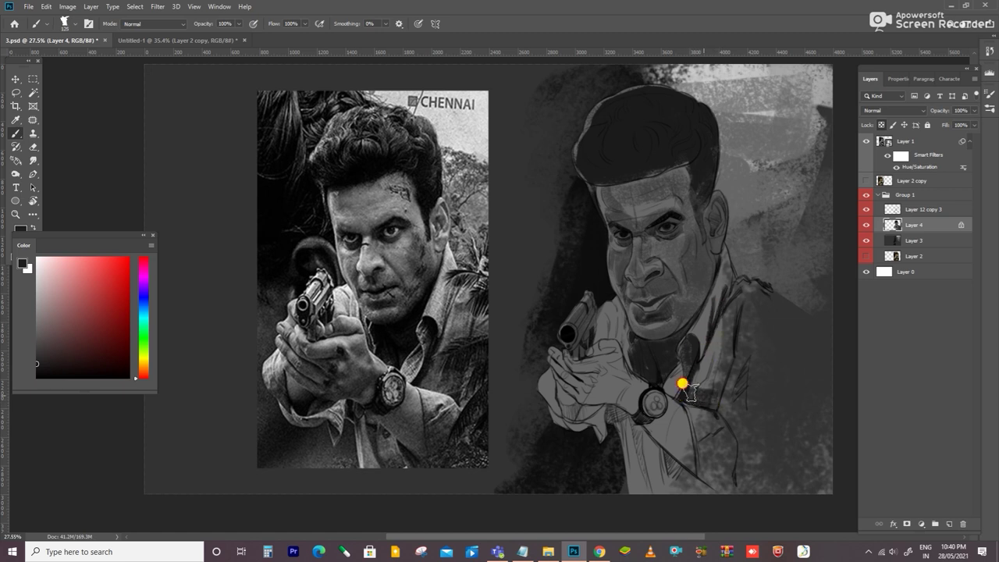
mouse_move(687, 386)
left_mouse_down()
mouse_move(666, 471)
mouse_move(568, 364)
mouse_move(600, 357)
mouse_move(580, 391)
mouse_move(620, 387)
mouse_move(653, 404)
mouse_move(606, 401)
mouse_move(544, 354)
mouse_move(609, 417)
mouse_move(602, 380)
left_mouse_up()
mouse_move(607, 124)
left_mouse_down()
mouse_move(600, 159)
mouse_move(631, 165)
left_mouse_up()
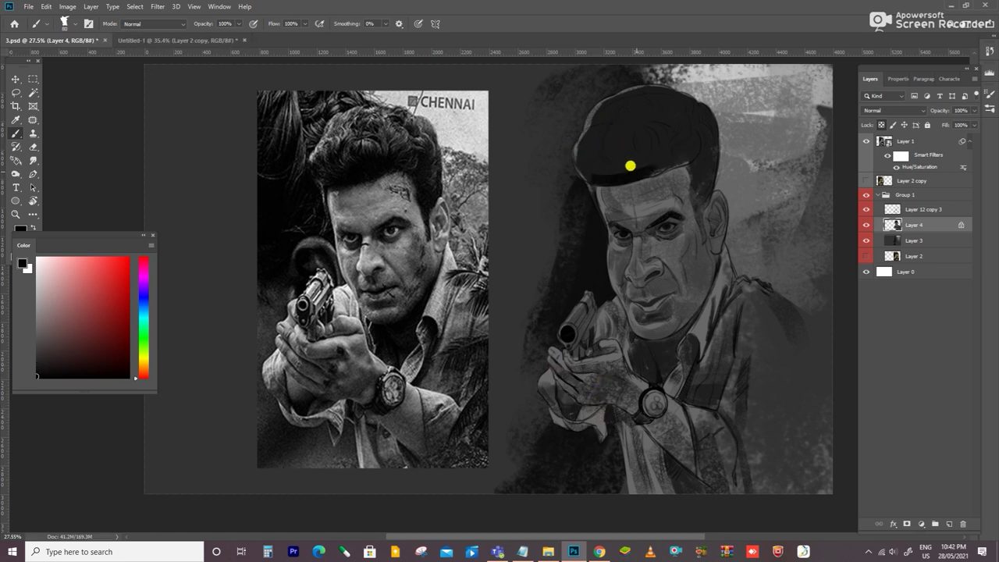
With a smaller brush and sampled greys, shade softly beside the ear and hair
key("ctrl")
key("bracketleft")
key("bracketleft")
key("bracketleft")
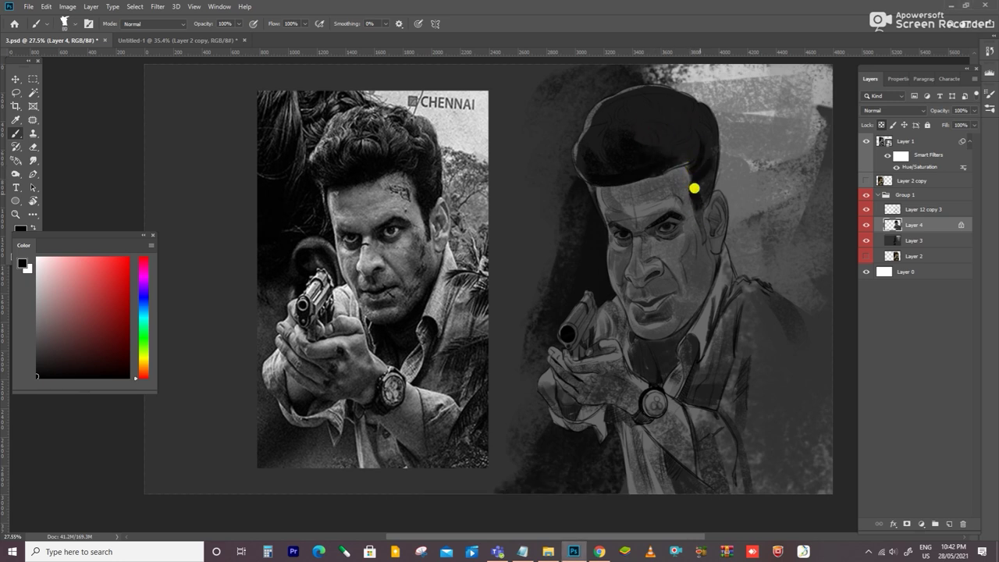
left_click(711, 208, "alt")
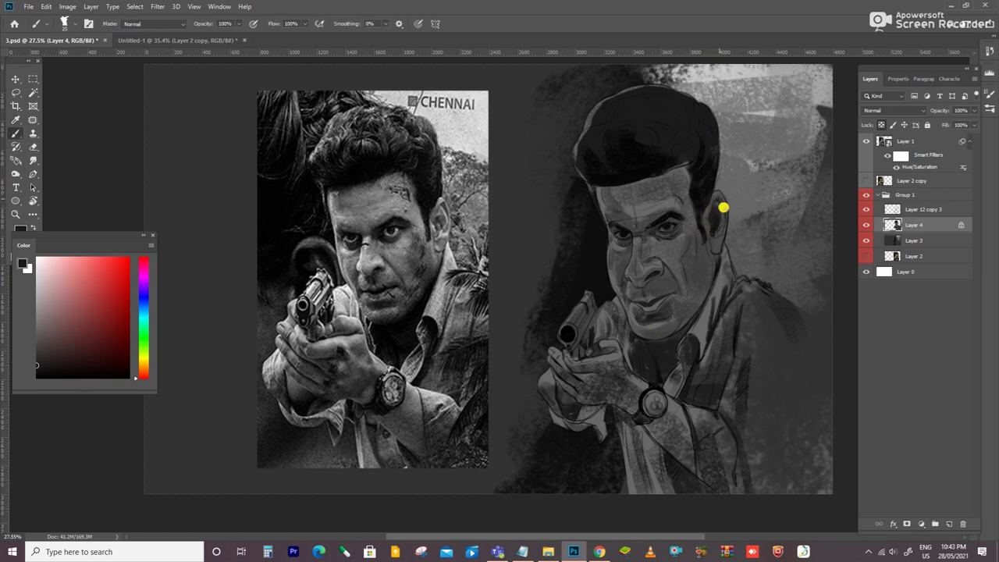
left_click(715, 192, "alt")
left_click(733, 243, "alt")
left_click(812, 228, "alt")
key("alt+bracketleft")
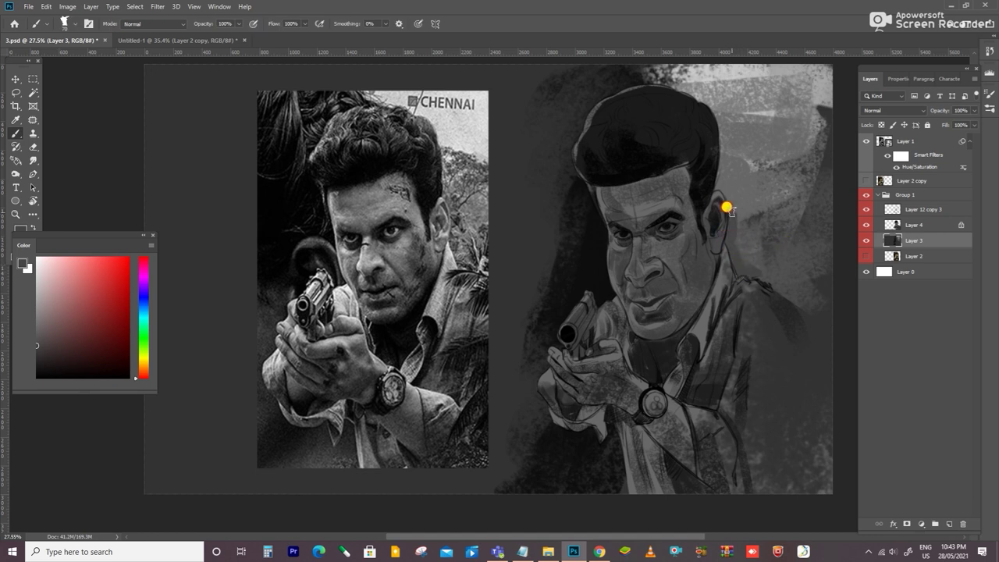
left_click_drag(717, 184, 727, 193)
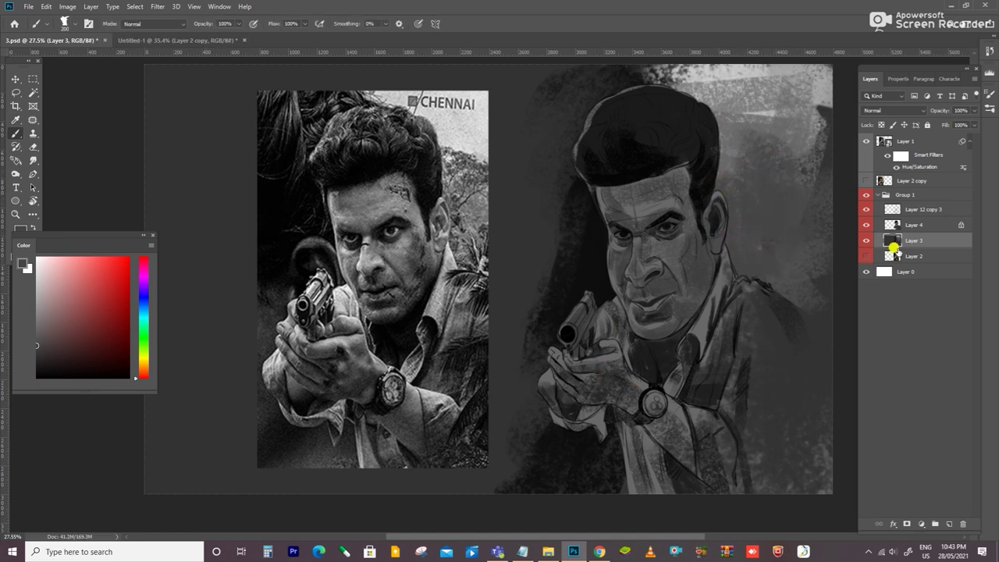
key("alt+bracketright")
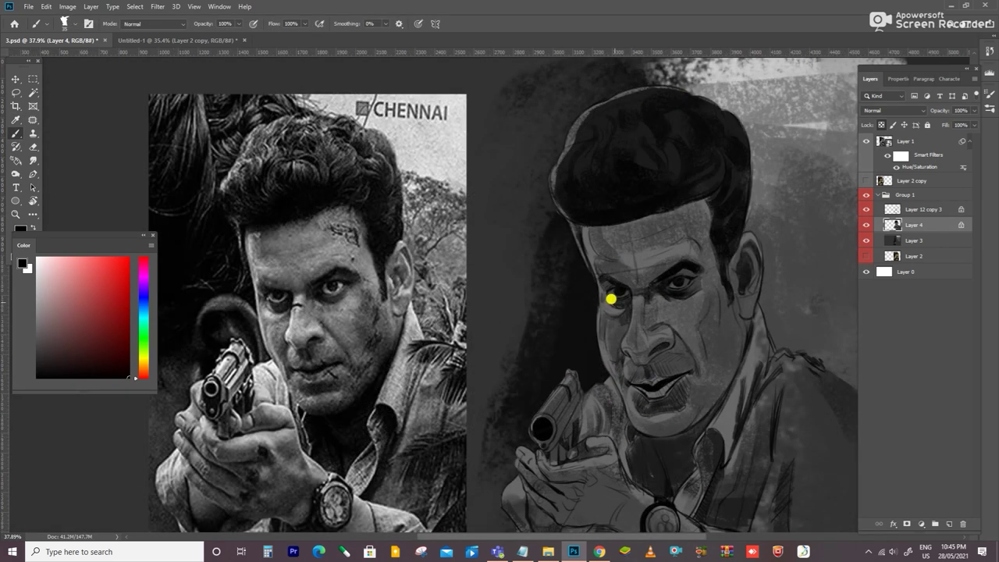
Sample greys from the drawing and shade the ear with a small brush
left_click(664, 216, "alt")
left_click(616, 375, "alt")
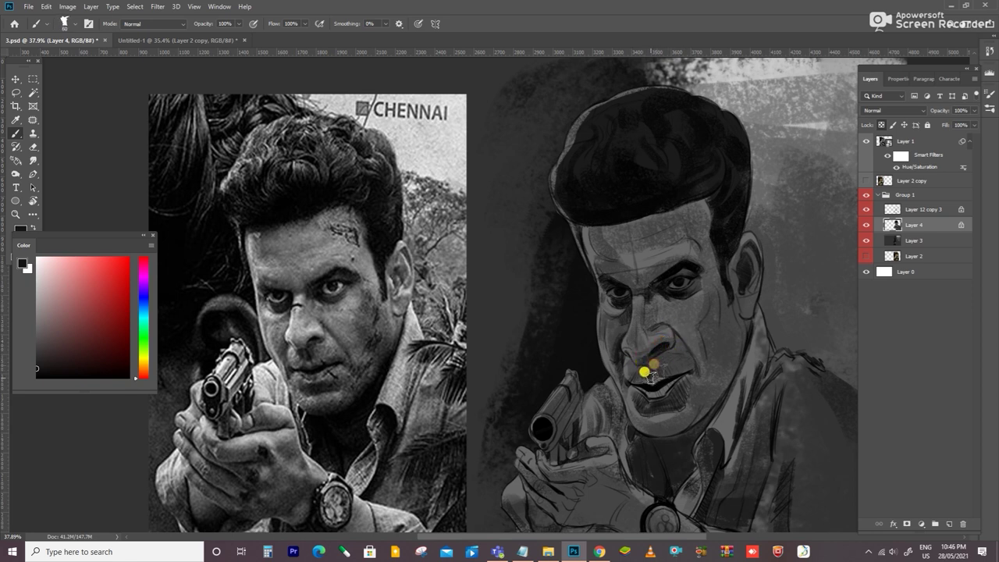
left_click(692, 414, "alt")
key("bracketright")
key("bracketright")
key("bracketleft")
key("bracketleft")
key("bracketleft")
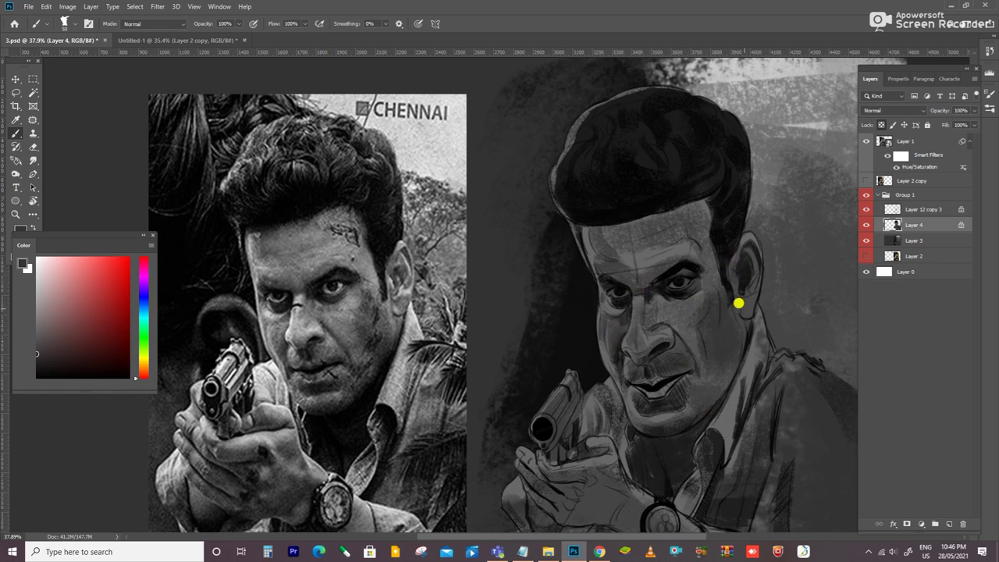
left_click_drag(742, 286, 745, 278)
left_click(643, 258, "alt")
left_click_drag(736, 232, 740, 267)
Paint a white highlight along the forehead edge and shade down the nose bridge
left_click(290, 323, "alt")
mouse_move(585, 232)
left_mouse_down()
mouse_move(602, 289)
mouse_move(597, 310)
mouse_move(586, 238)
mouse_move(597, 357)
left_mouse_up()
left_click(260, 296, "alt")
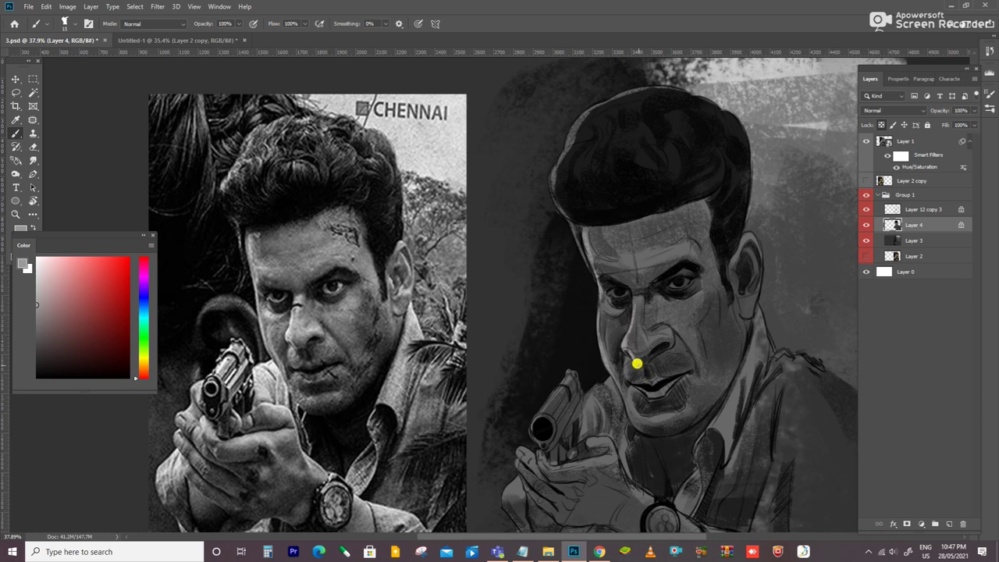
left_click_drag(633, 299, 633, 341)
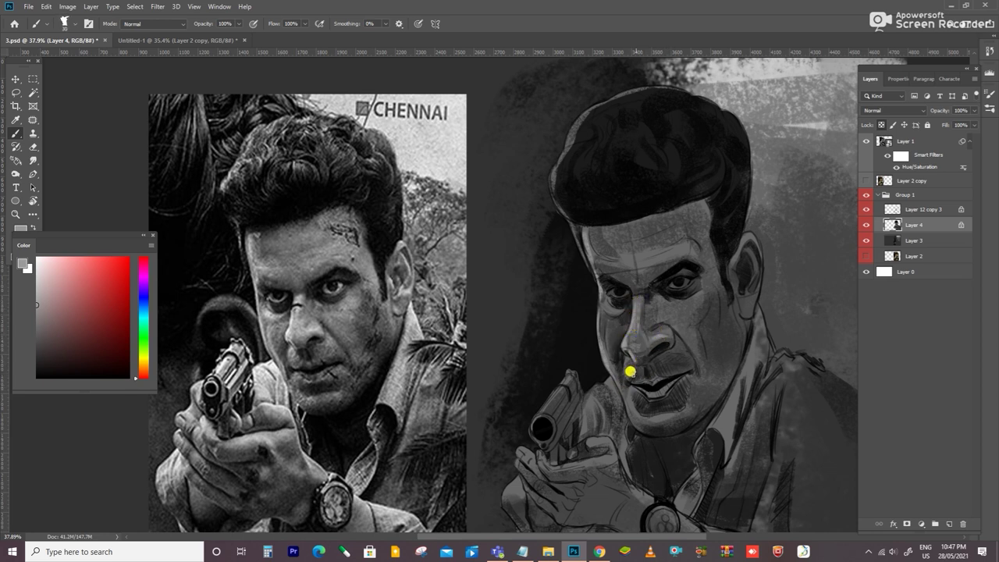
left_click_drag(631, 353, 630, 345)
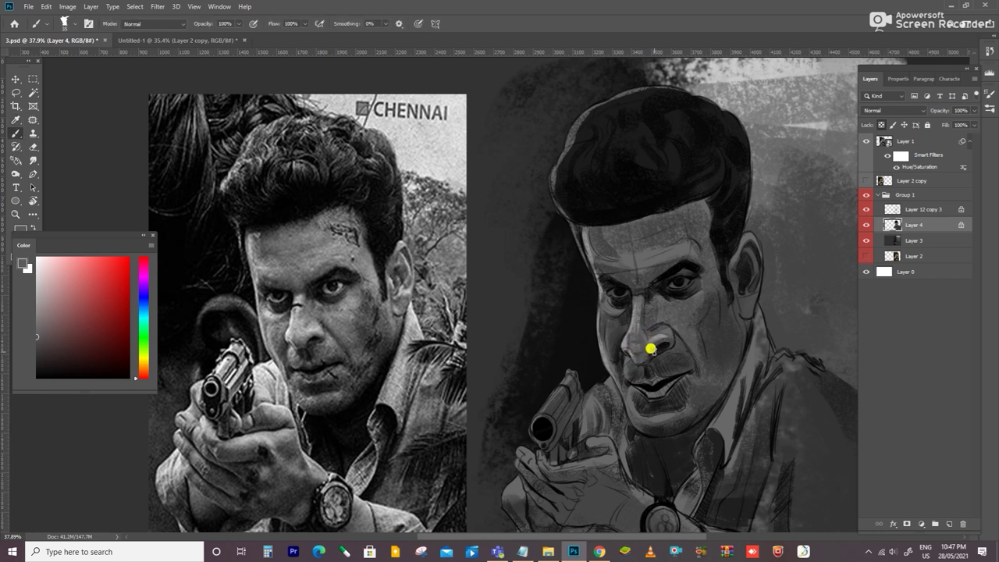
Sample darker tones and deepen the shading on the neck and collar
left_click(632, 349, "alt")
left_click(641, 369, "alt")
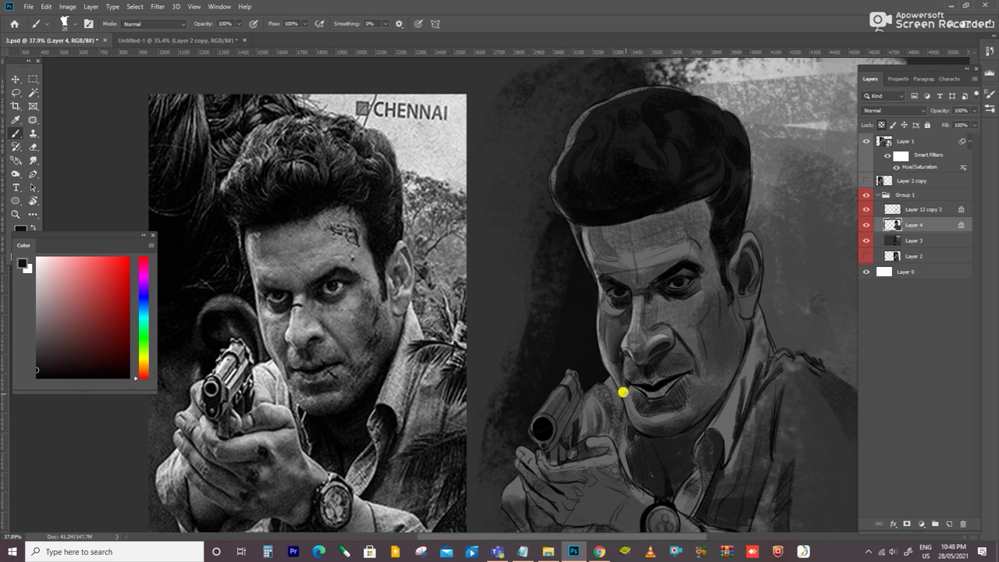
left_click(634, 348, "alt")
left_click(663, 322, "alt")
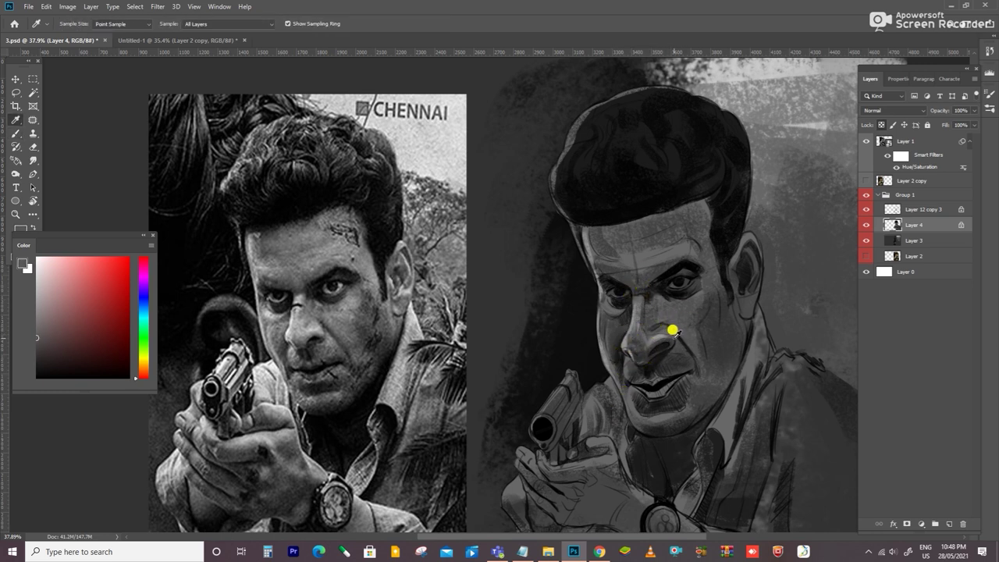
left_click(709, 324, "alt")
mouse_move(671, 376)
left_mouse_down()
mouse_move(705, 385)
mouse_move(650, 383)
left_mouse_up()
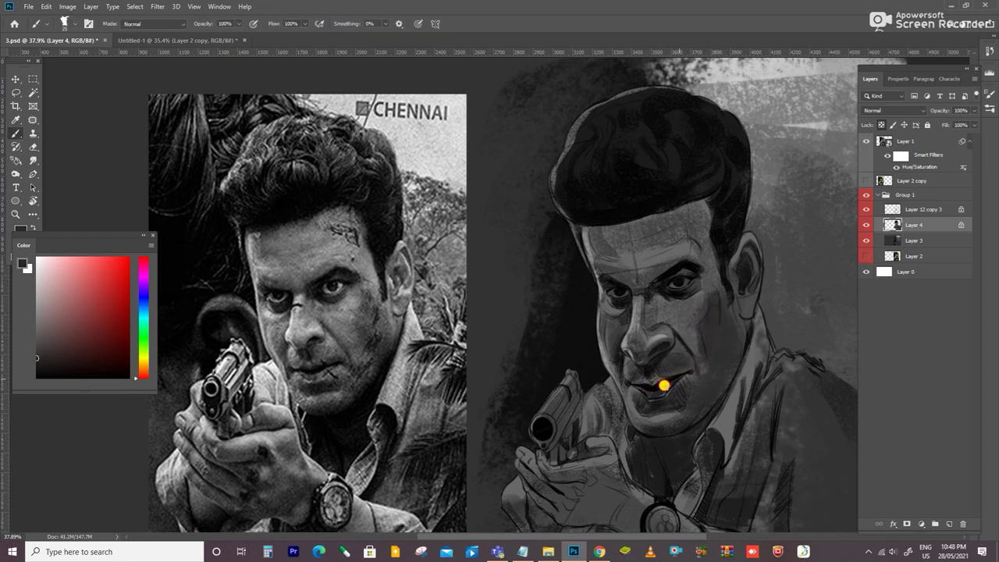
left_click(724, 266, "alt")
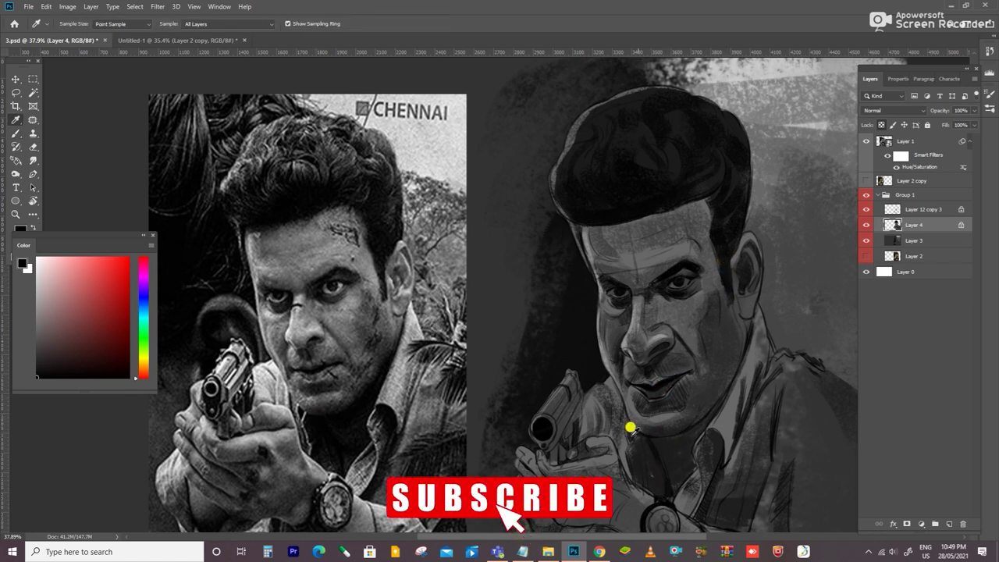
mouse_move(638, 449)
left_mouse_down()
mouse_move(630, 424)
mouse_move(636, 471)
left_mouse_up()
mouse_move(729, 374)
left_mouse_down()
mouse_move(721, 401)
mouse_move(698, 417)
mouse_move(703, 425)
mouse_move(662, 460)
mouse_move(687, 458)
mouse_move(640, 445)
mouse_move(668, 489)
left_mouse_up()
Sample light and dark greys from the face while enlarging the brush
scroll(667, 489, "down", 2)
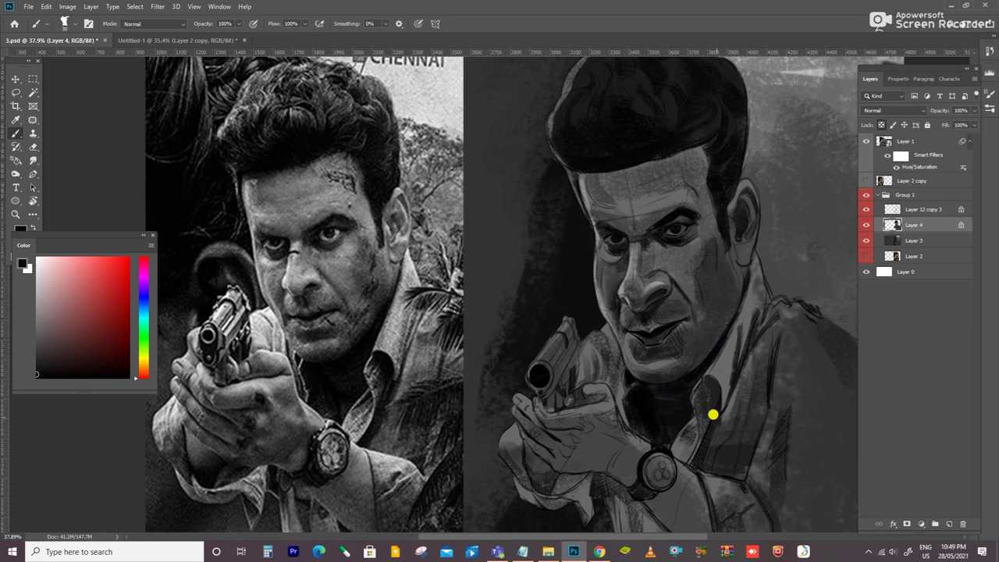
left_click(708, 373, "alt")
key("]")
left_click(631, 380, "alt")
left_click(660, 275, "alt")
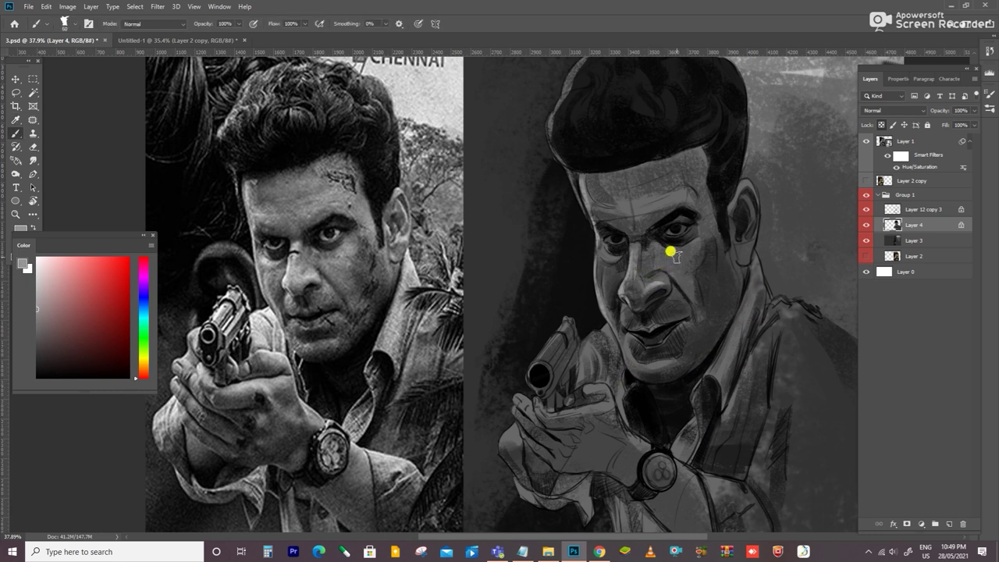
key("]")
key("]")
key("]")
key("]")
key("]")
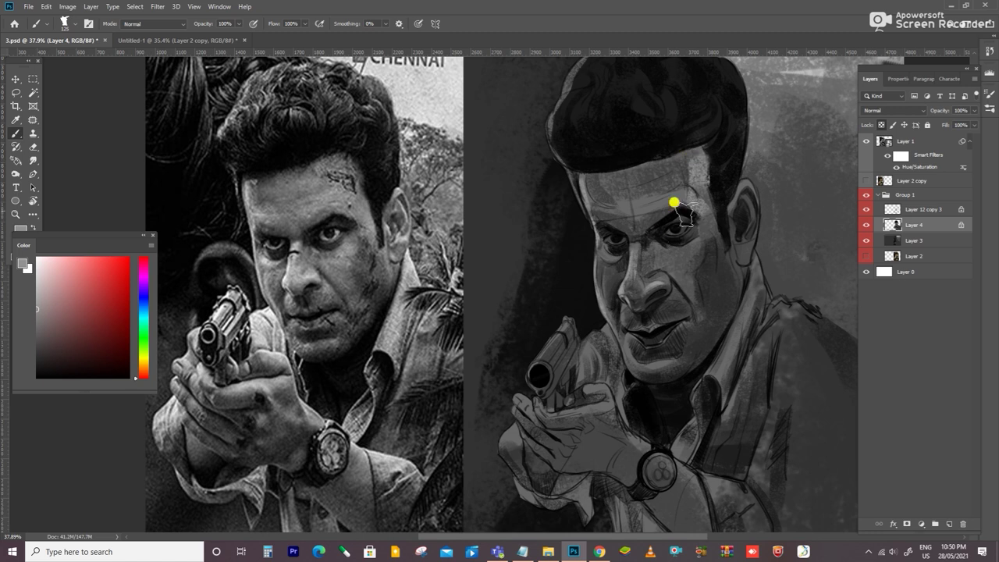
left_click(691, 237, "alt")
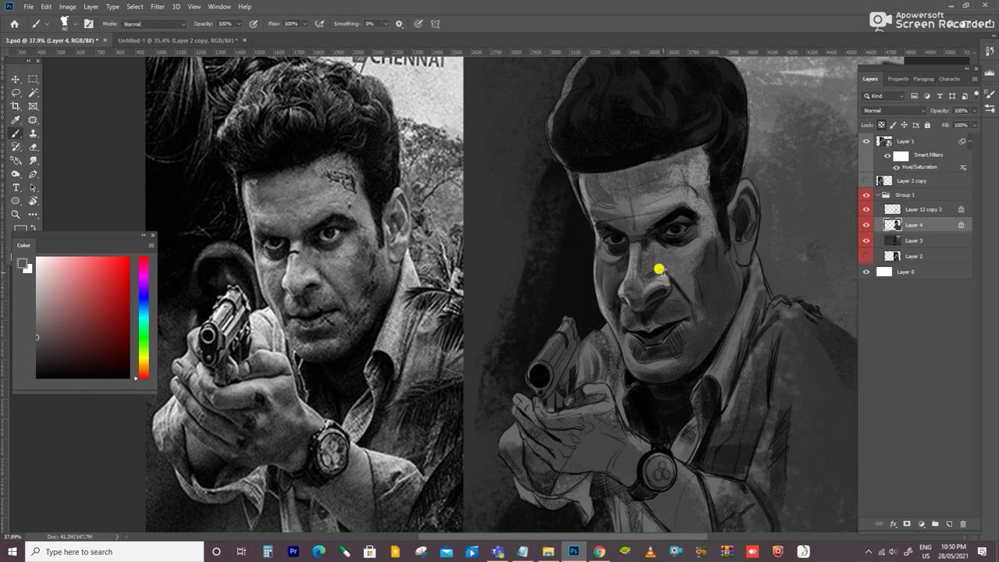
left_click(696, 244, "alt")
left_click(662, 273, "alt")
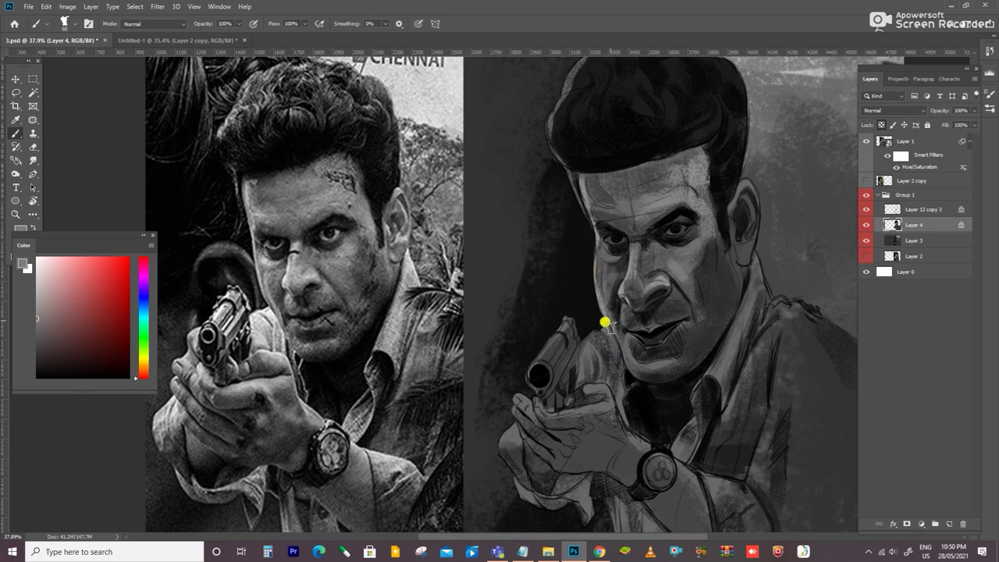
left_click(700, 194, "alt")
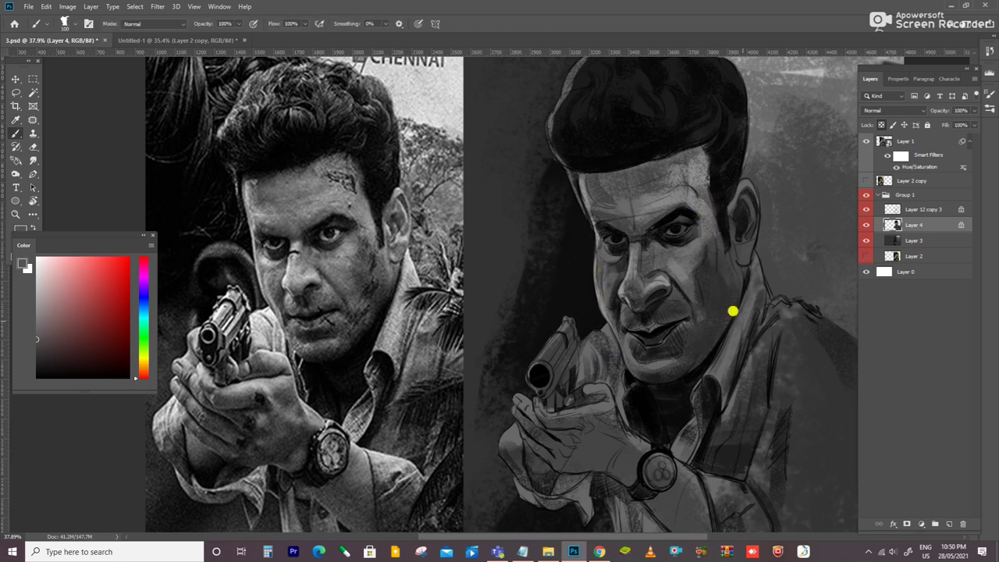
left_click(684, 270, "alt")
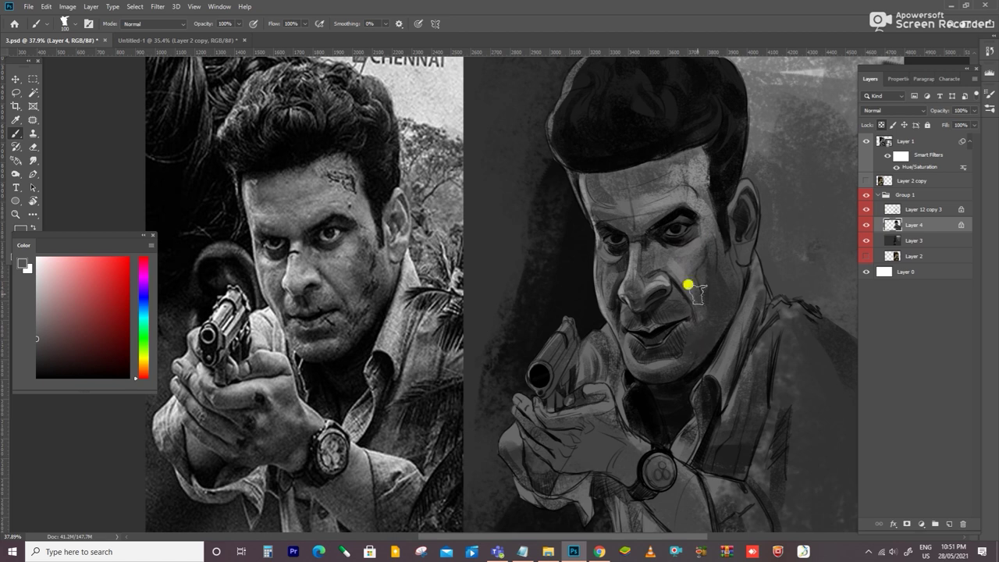
Shrink the brush for fine detail and paint a lighter tone on the ear
key("bracketleft")
key("bracketleft")
key("bracketleft")
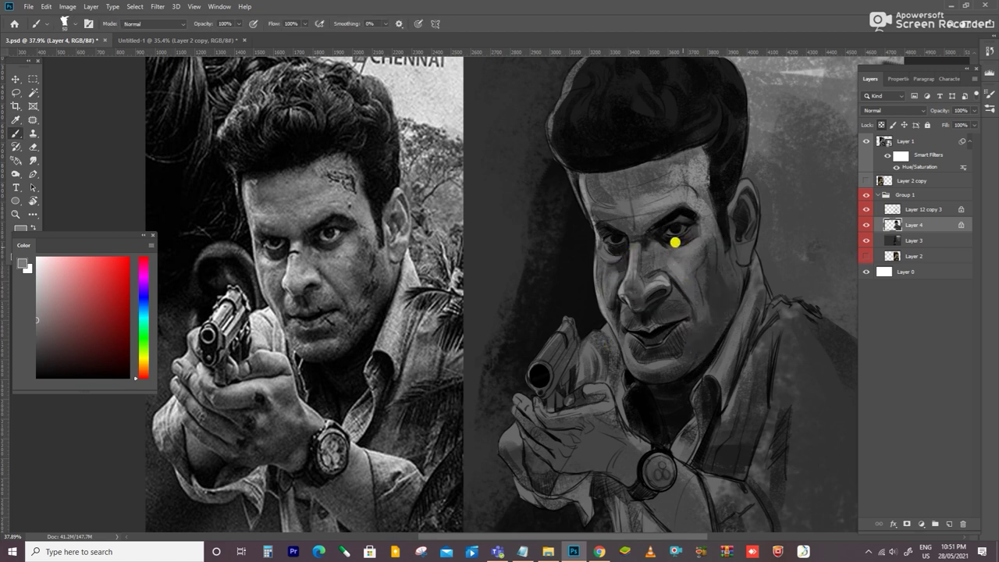
key("bracketleft")
key("bracketleft")
key("bracketleft")
left_click_drag(738, 281, 734, 294)
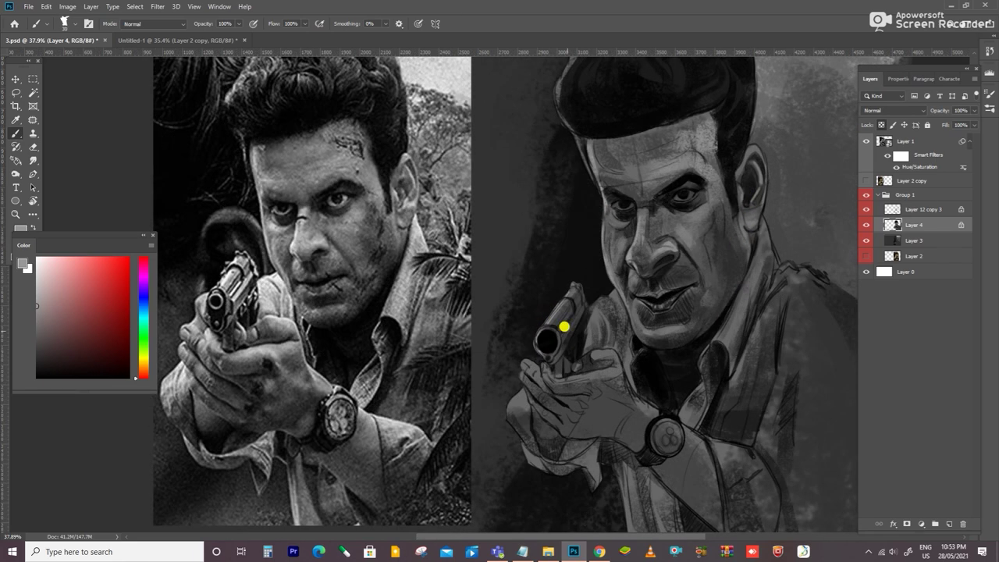
Repaint the sleeve and arm above the watch with lighter grey and black strokes
left_click(547, 337, "alt")
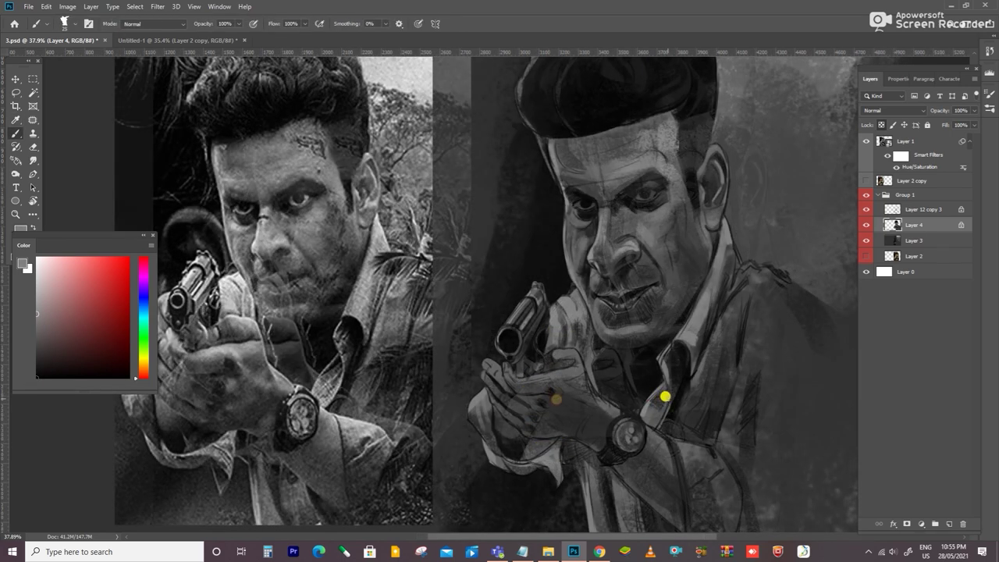
left_click_drag(690, 449, 710, 463)
mouse_move(732, 309)
left_mouse_down()
mouse_move(702, 443)
mouse_move(742, 348)
mouse_move(735, 361)
mouse_move(767, 361)
left_mouse_up()
left_click(706, 468, "alt")
left_click_drag(698, 422, 711, 350)
Save the painting, then texture the hair with dark and lighter grey strokes
scroll(711, 351, "down", 1)
key("ctrl+s")
left_click(588, 147, "alt")
left_click_drag(590, 148, 595, 187)
mouse_move(624, 156)
left_mouse_down()
mouse_move(621, 163)
mouse_move(662, 152)
mouse_move(695, 158)
mouse_move(618, 117)
mouse_move(622, 130)
mouse_move(697, 123)
mouse_move(711, 158)
mouse_move(704, 199)
left_mouse_up()
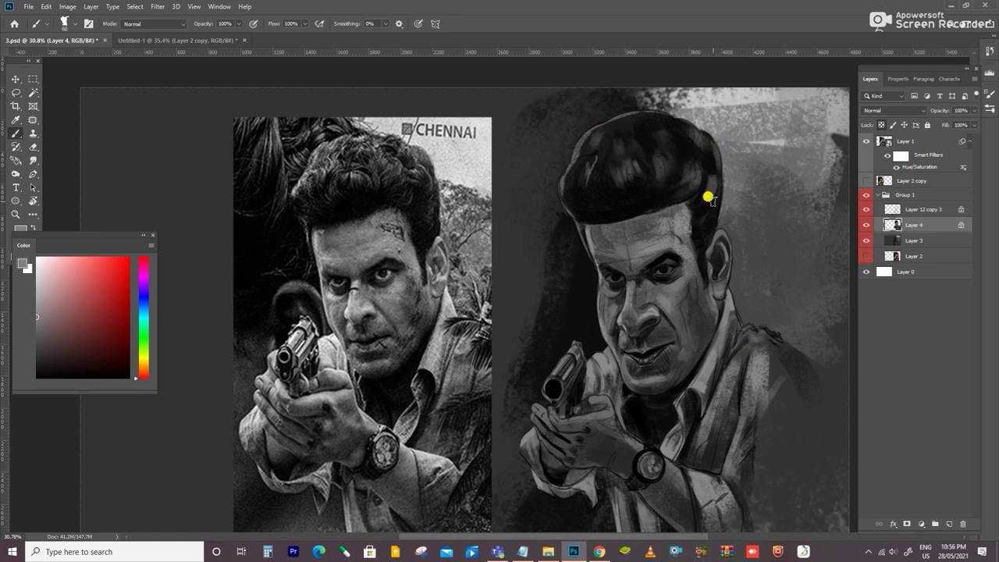
scroll(705, 199, "down", 1, "alt")
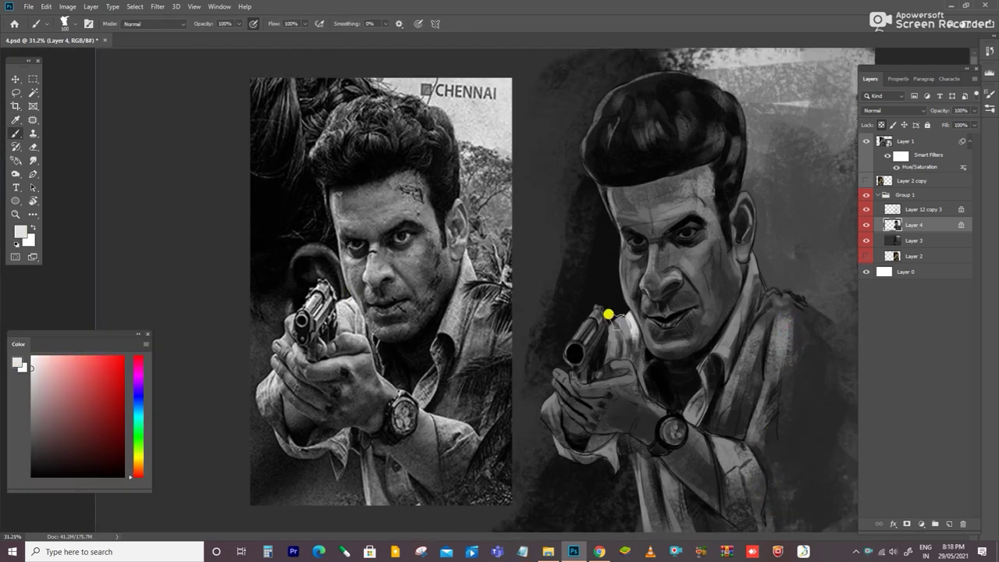
Paint light grey highlights on the gun hand, its lower edge and the shirt cuff
mouse_move(608, 315)
left_mouse_down()
mouse_move(606, 330)
mouse_move(628, 341)
left_mouse_up()
scroll(632, 361, "up", 1, "alt")
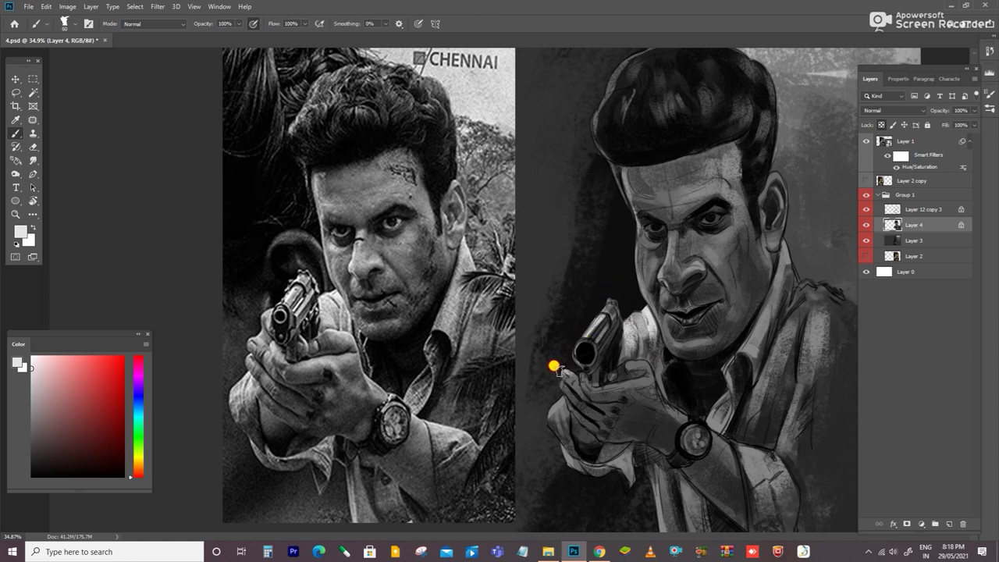
left_click_drag(544, 411, 567, 458)
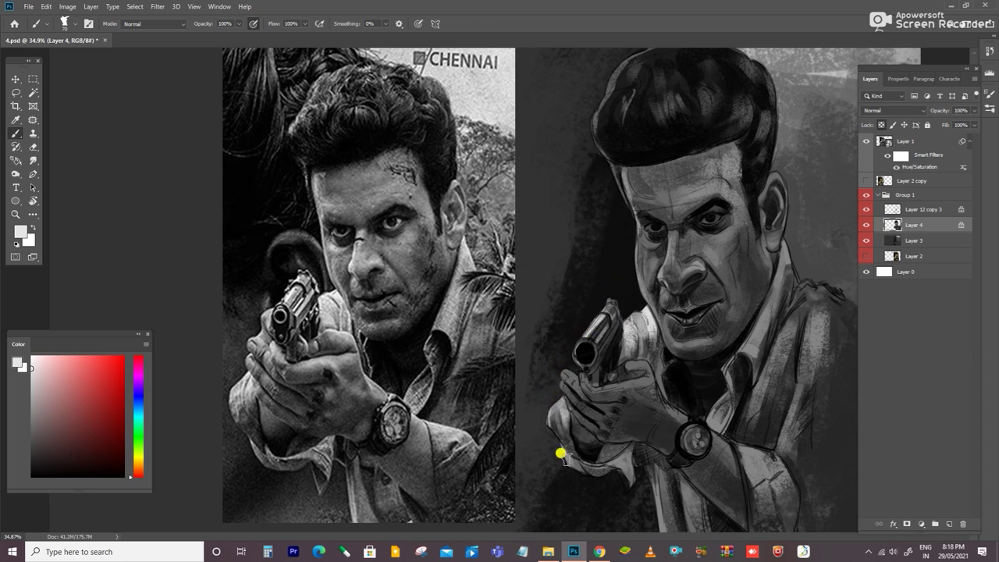
left_click_drag(593, 461, 605, 463)
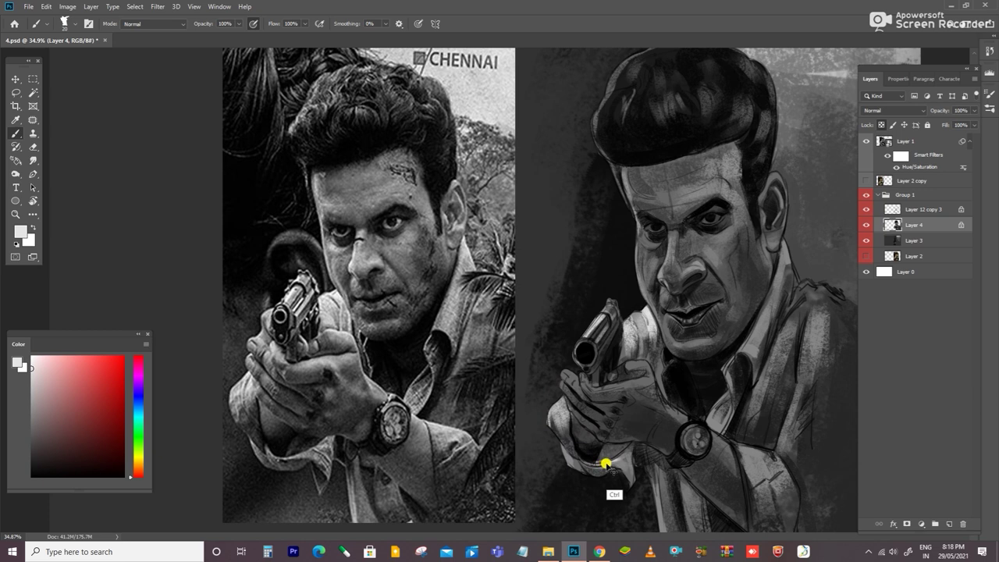
Add darker strokes across the hand toward the watch and repaint the hand and gun tones
left_click(566, 371, "alt")
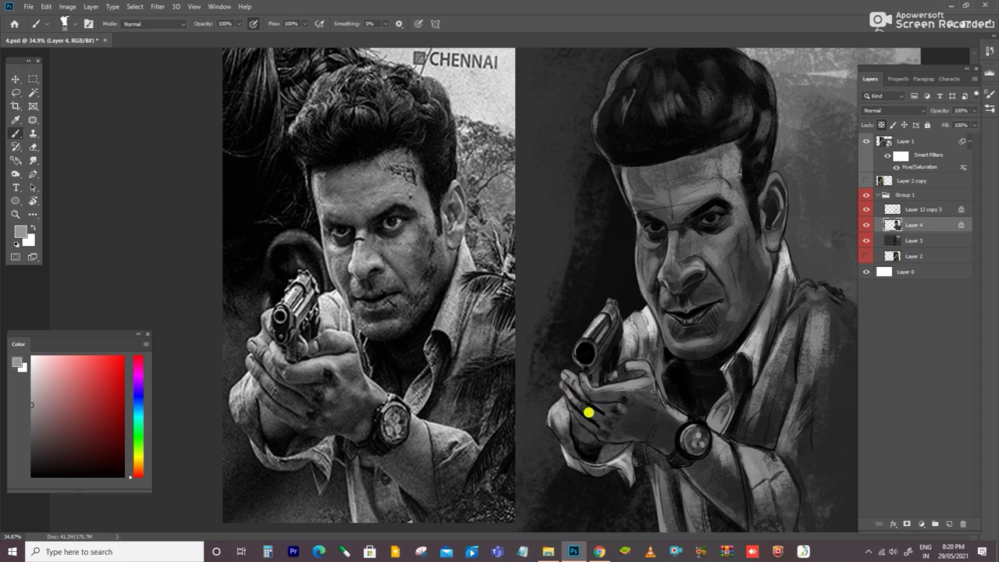
left_click_drag(596, 430, 655, 443)
left_click(642, 427, "alt")
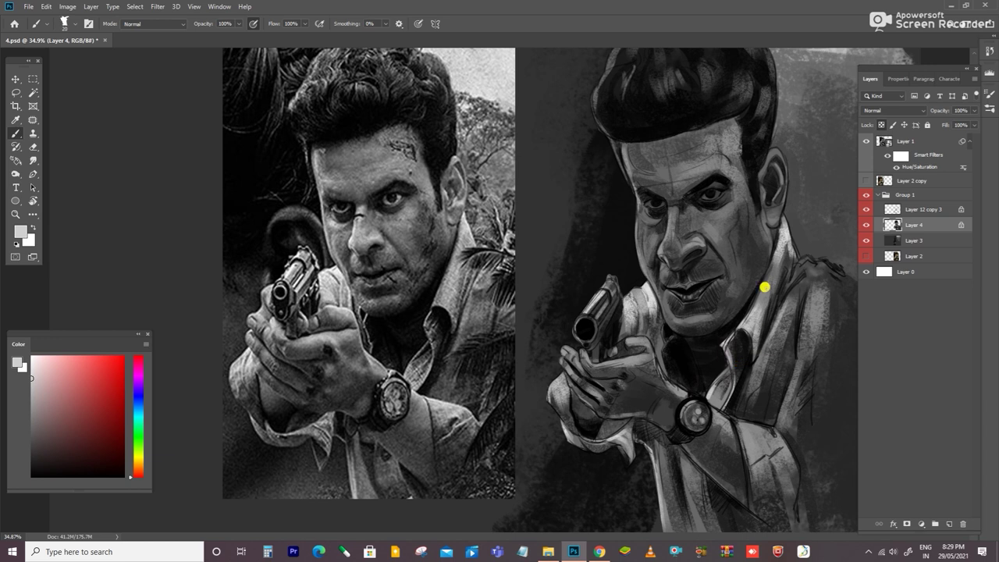
left_click(628, 308, "alt")
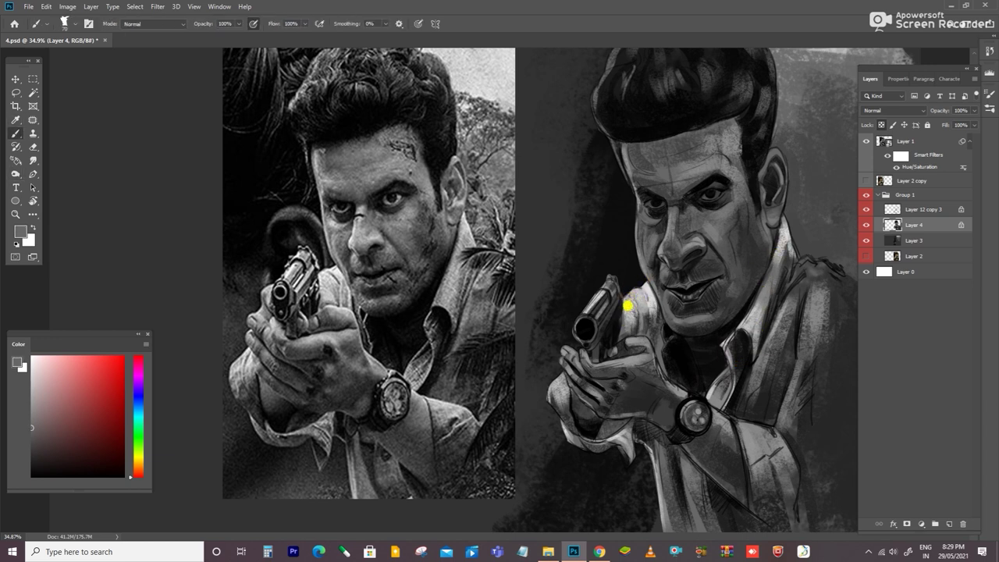
left_click_drag(630, 293, 646, 313)
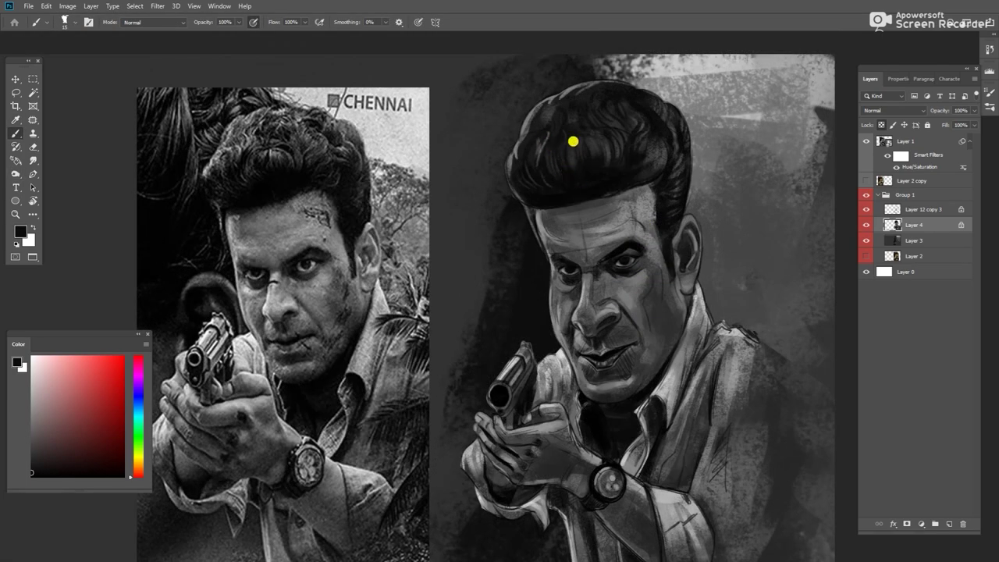
Sample hair colours and paint dark strokes along the left edge of the hair
left_click(602, 152, "alt")
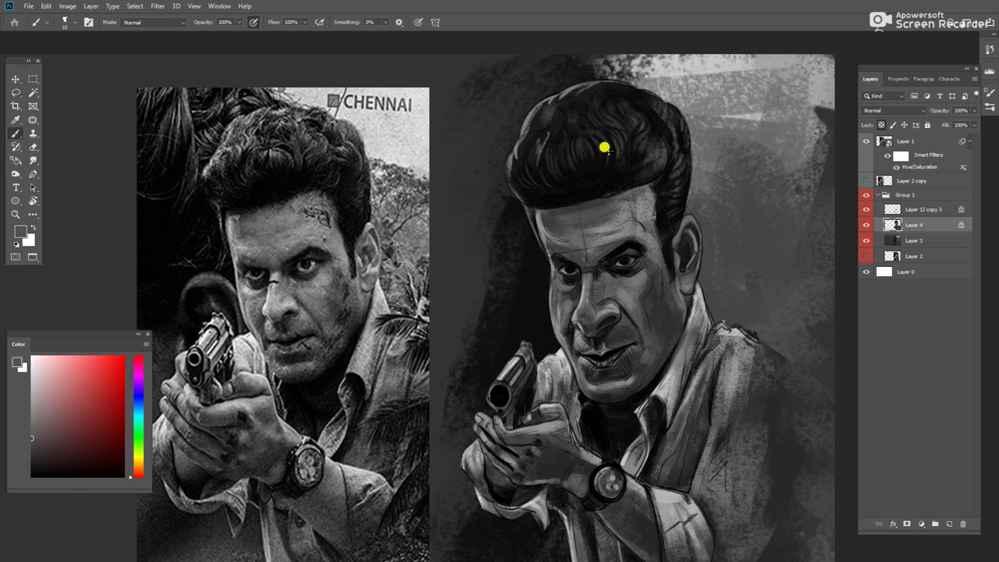
left_click(551, 128, "alt")
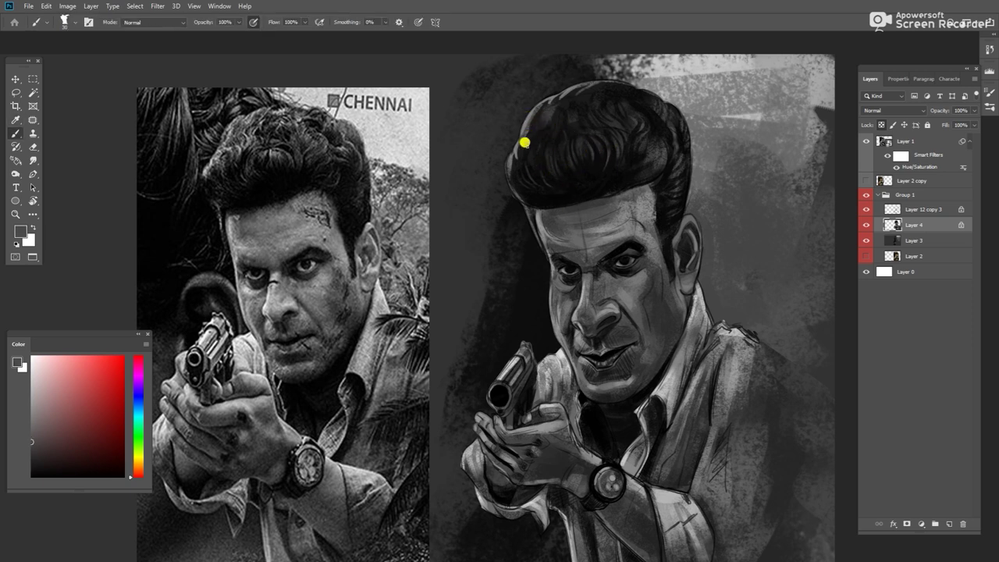
left_click(538, 111, "alt")
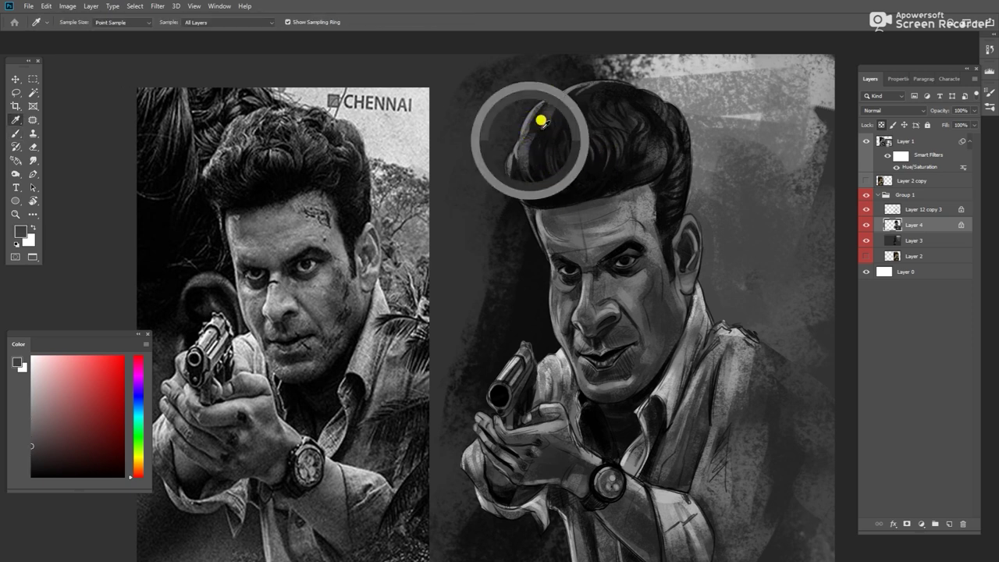
mouse_move(517, 143)
left_mouse_down()
mouse_move(515, 188)
mouse_move(538, 195)
left_mouse_up()
left_click(586, 179, "alt")
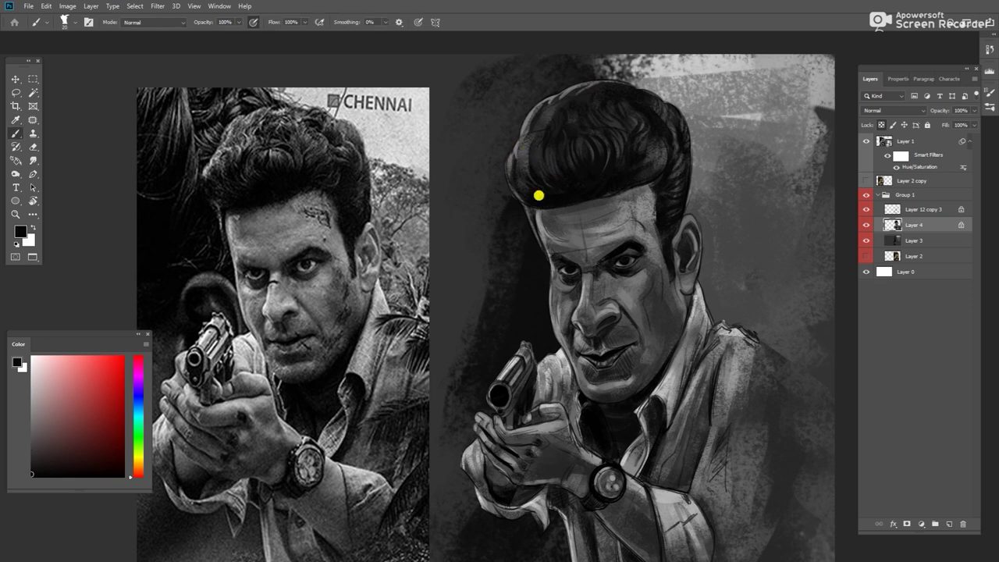
left_click_drag(535, 129, 521, 183)
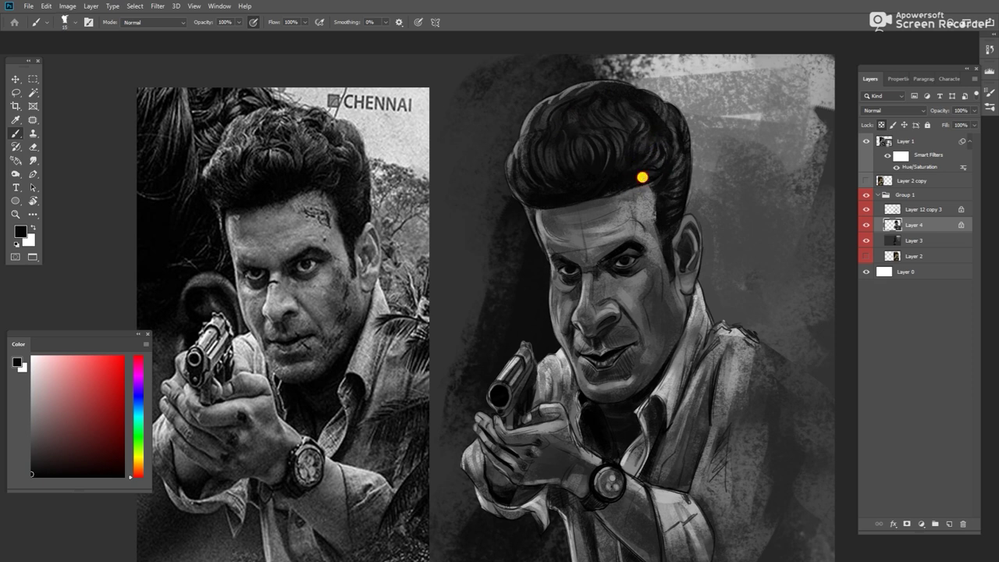
Darken the hairline across the forehead, then clip Layer 4 to Layer 12 copy 3
left_click(290, 179, "alt")
left_click(649, 189, "alt")
mouse_move(535, 208)
left_mouse_down()
mouse_move(651, 172)
mouse_move(651, 227)
left_mouse_up()
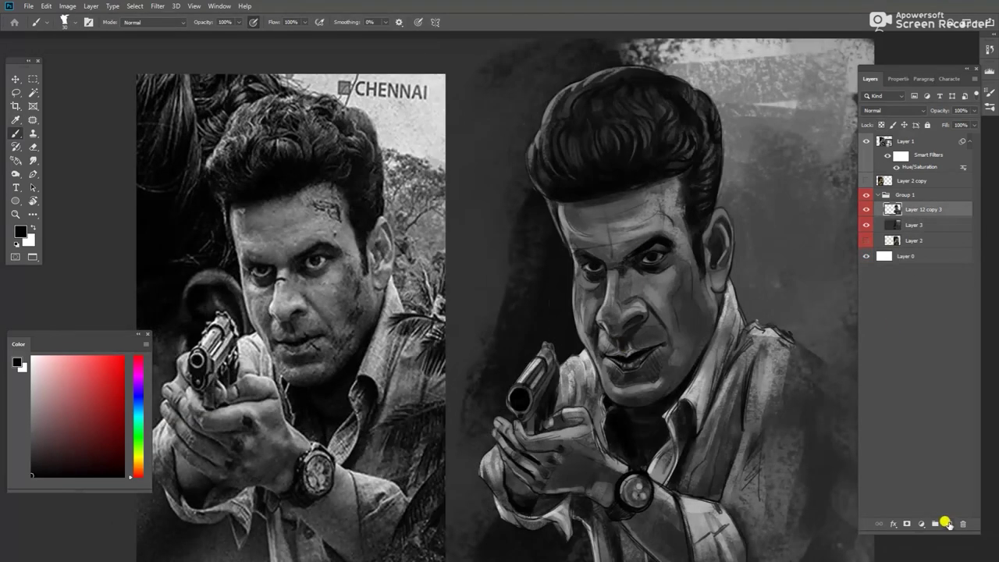
left_click(929, 216, "alt")
Sample dark, mid and lighter greys around the eyebrow and face
left_click(567, 211, "alt")
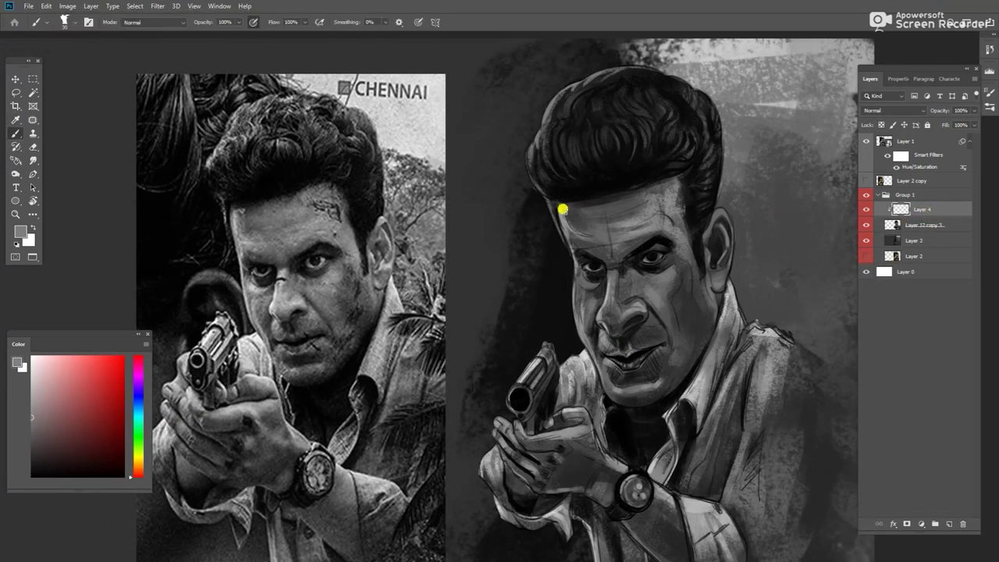
left_click(663, 212, "alt")
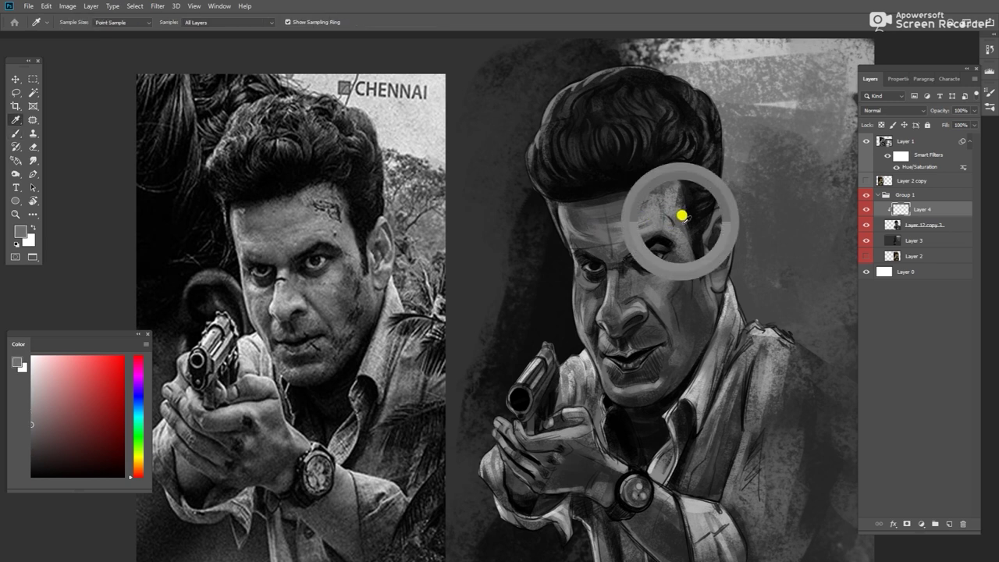
left_click(671, 199, "alt")
left_click(685, 209, "alt")
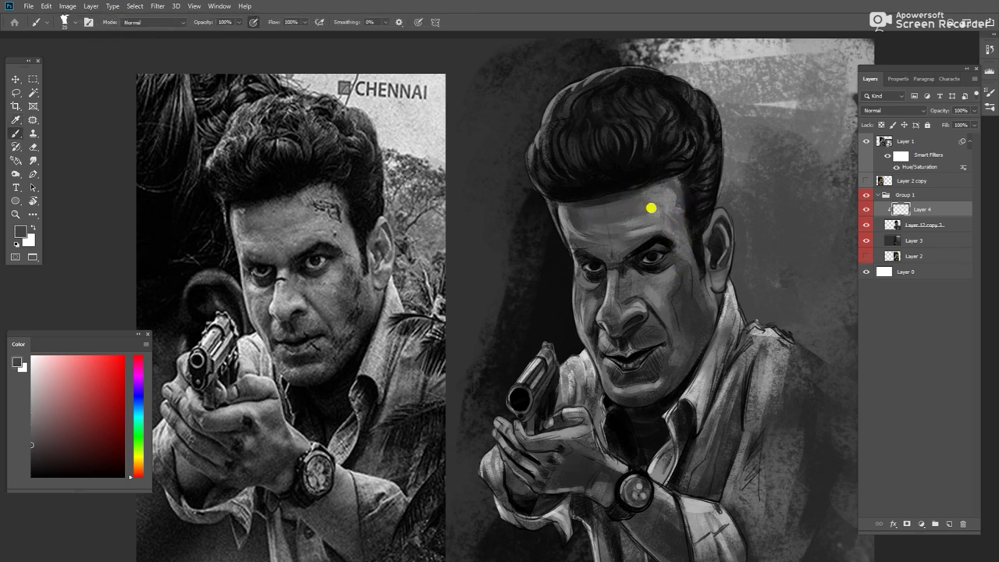
left_click(663, 196, "alt")
left_click(671, 242, "alt")
left_click(665, 259, "alt")
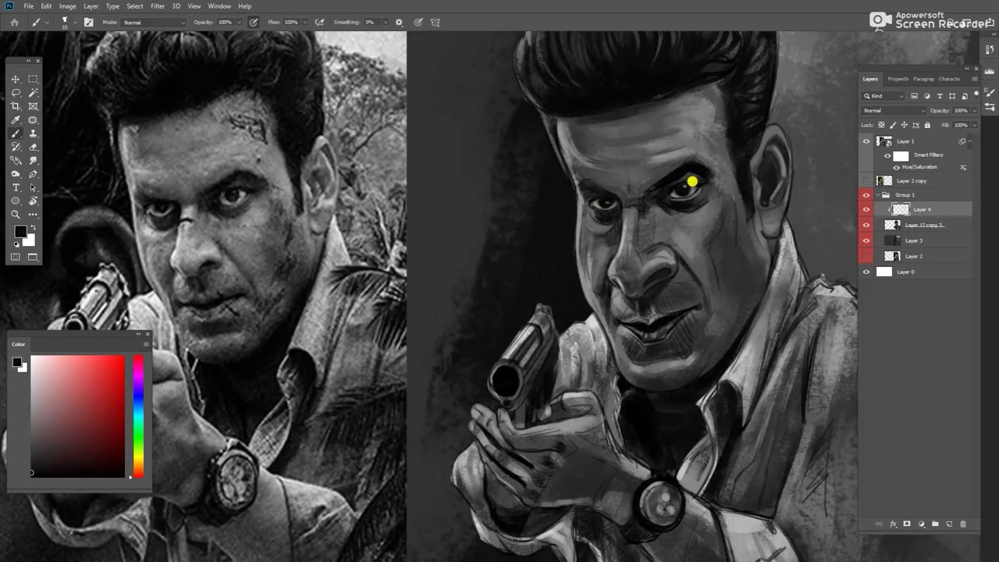
Sample dark and light greys around the eye, cheek and ear
key("alt")
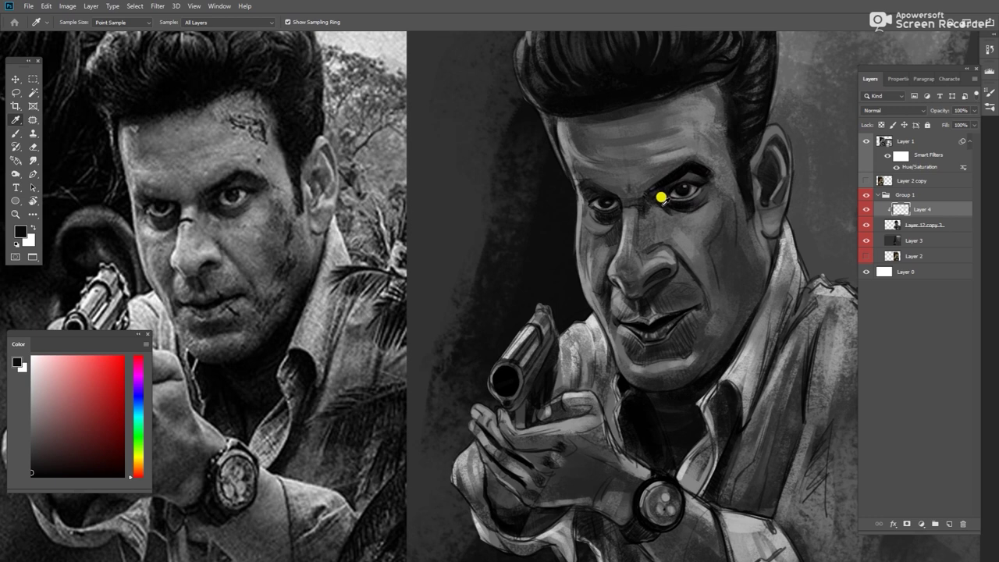
left_click(722, 238, "alt")
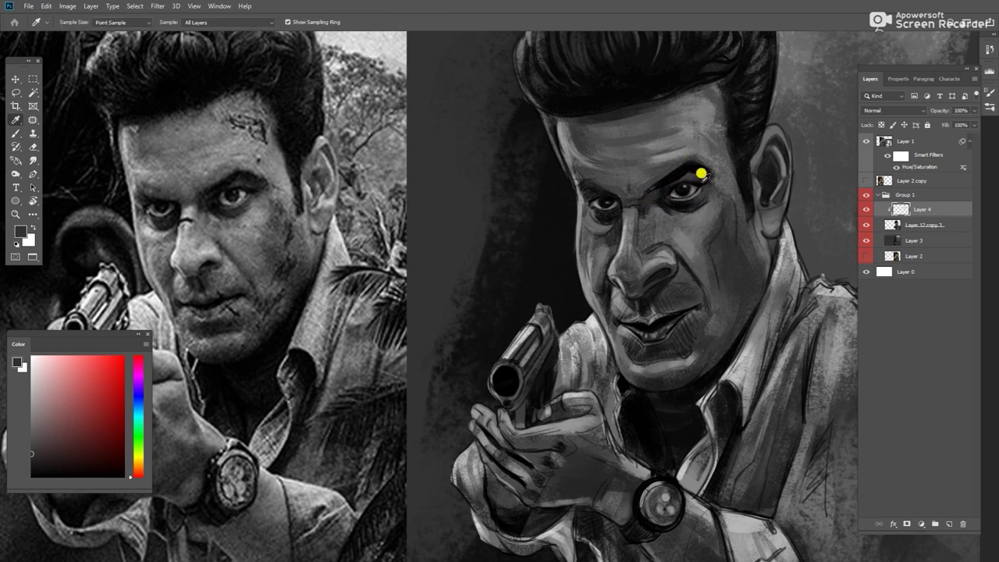
left_click(681, 171, "alt")
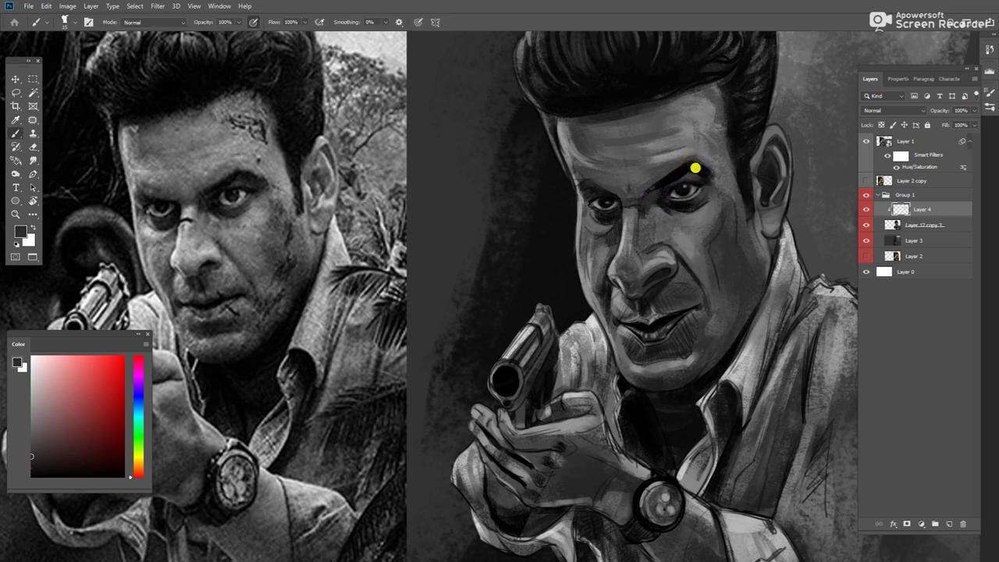
left_click(682, 174, "alt")
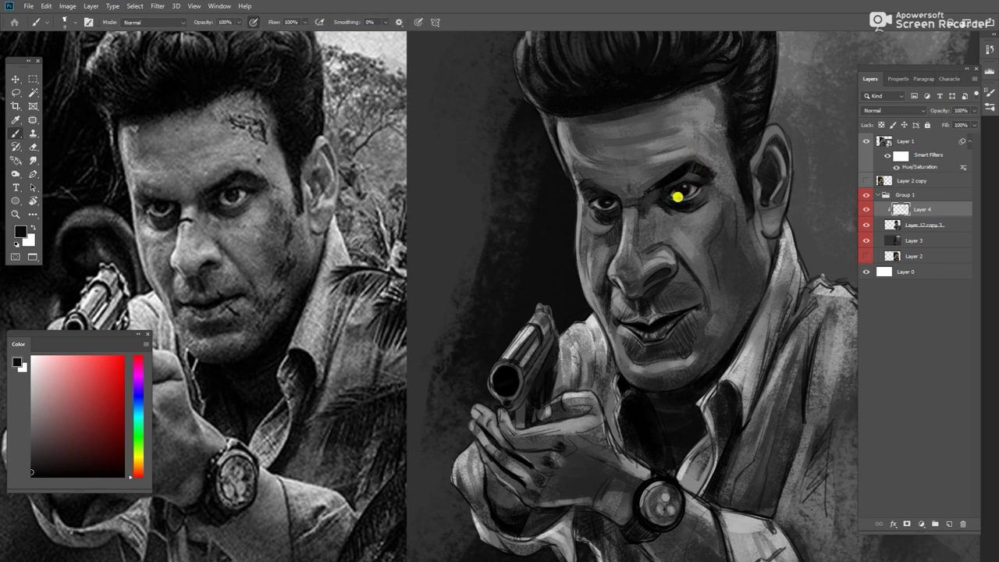
left_click(720, 219, "alt")
left_click(698, 248, "alt")
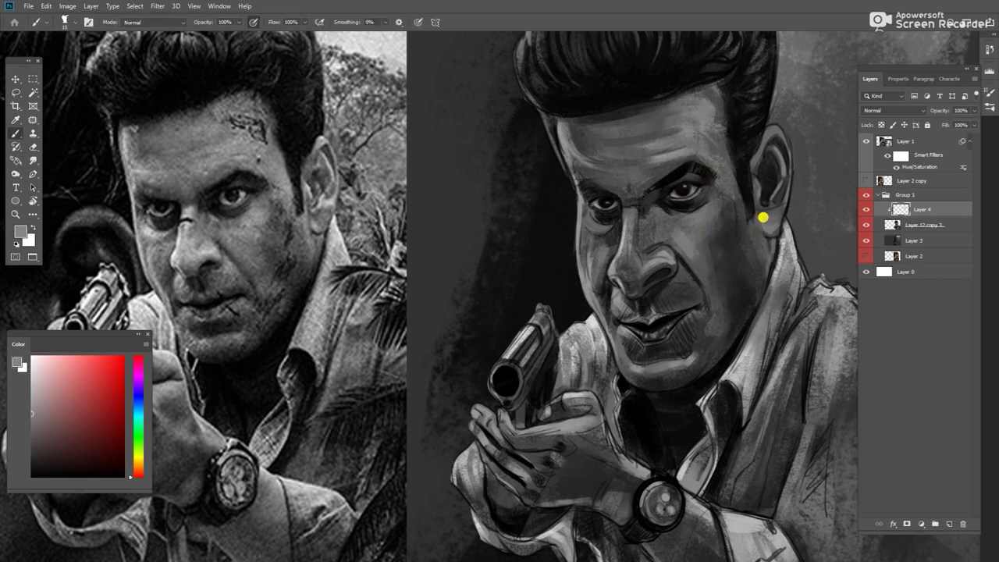
left_click(777, 238, "alt")
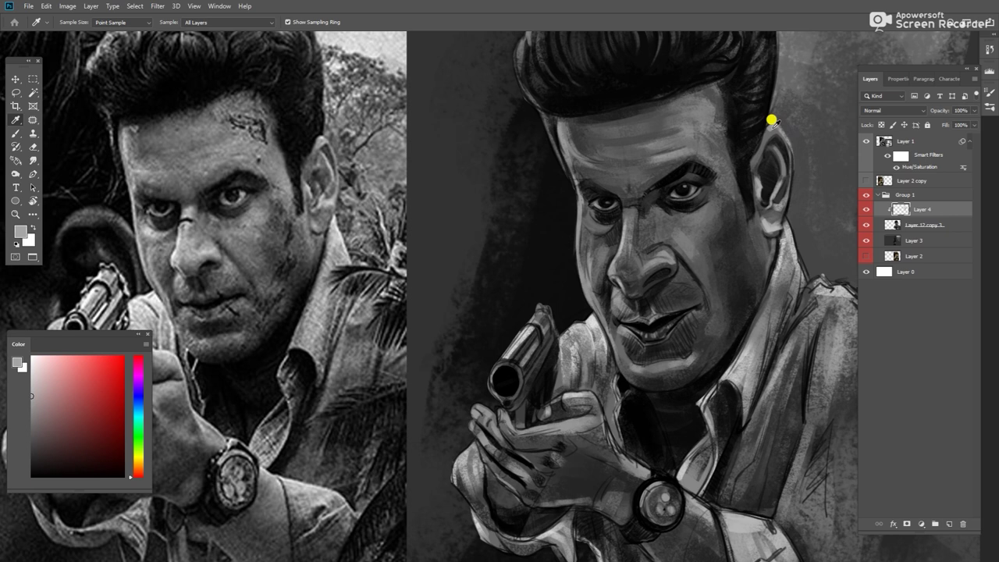
left_click(776, 215, "alt")
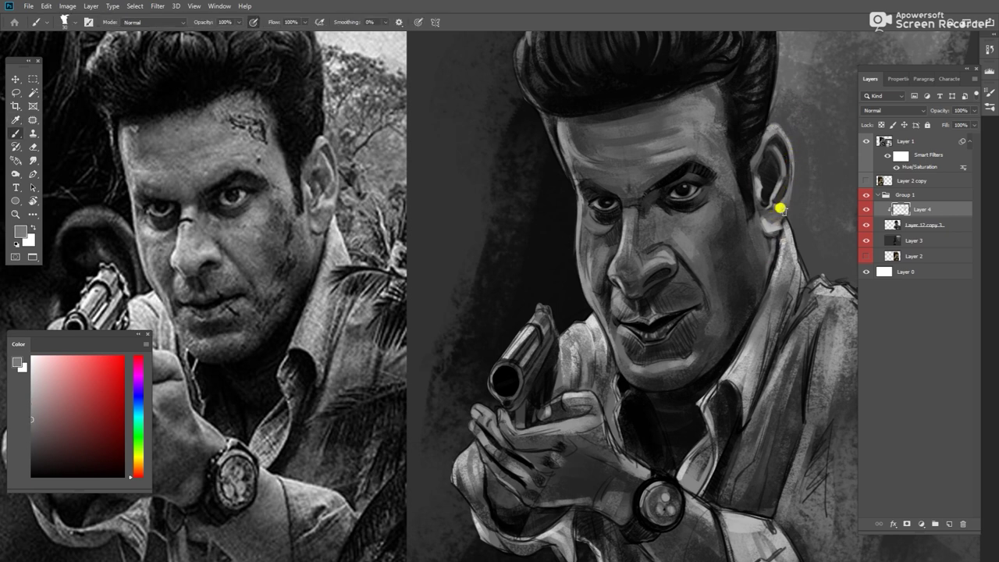
left_click(781, 220, "alt")
Paint a light stroke and subtle black strokes along the collar
left_click(784, 226, "alt")
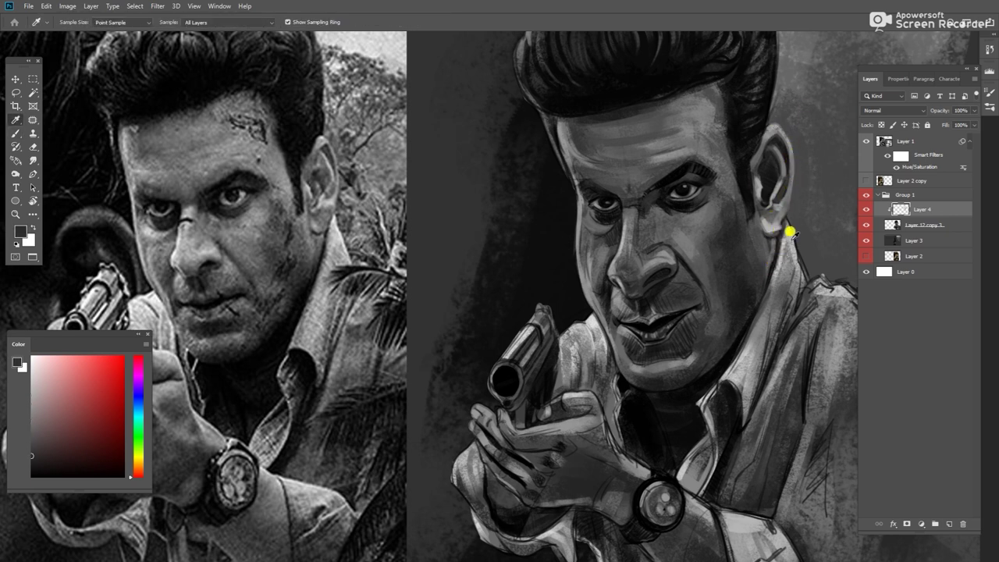
left_click_drag(786, 232, 775, 230)
mouse_move(755, 265)
left_mouse_down()
mouse_move(765, 252)
mouse_move(735, 299)
mouse_move(742, 292)
left_mouse_up()
left_click(724, 290, "alt")
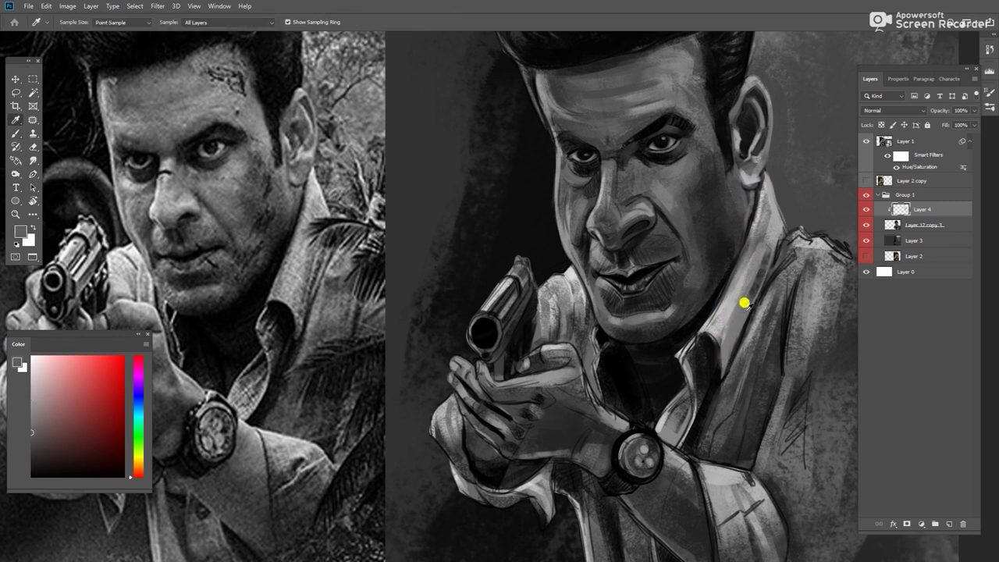
left_click(763, 255, "alt")
Paint grey shading strokes down the shirt front below the collar
left_click(757, 252, "alt")
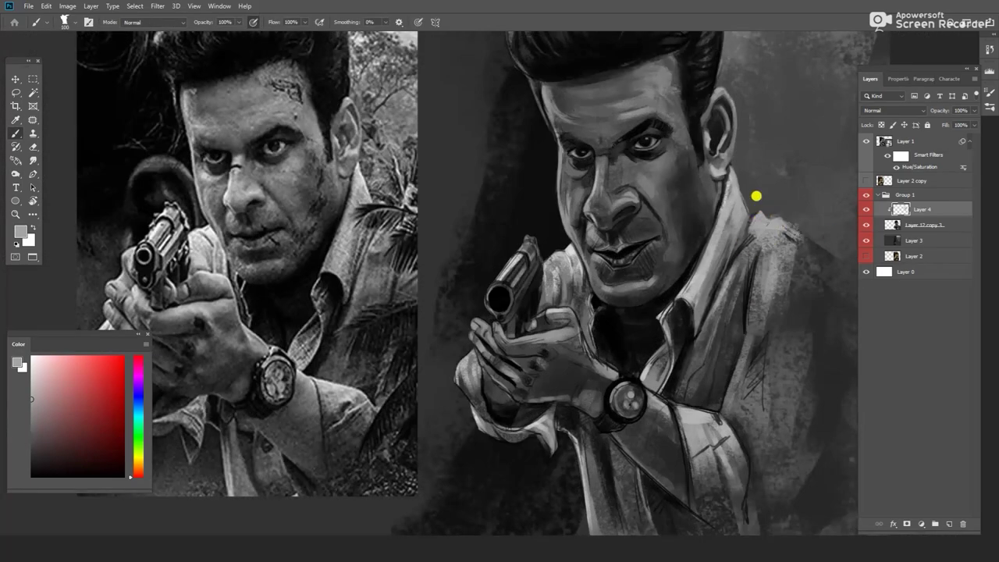
left_click_drag(742, 265, 691, 364)
left_click(704, 330, "alt")
left_click_drag(704, 330, 684, 393)
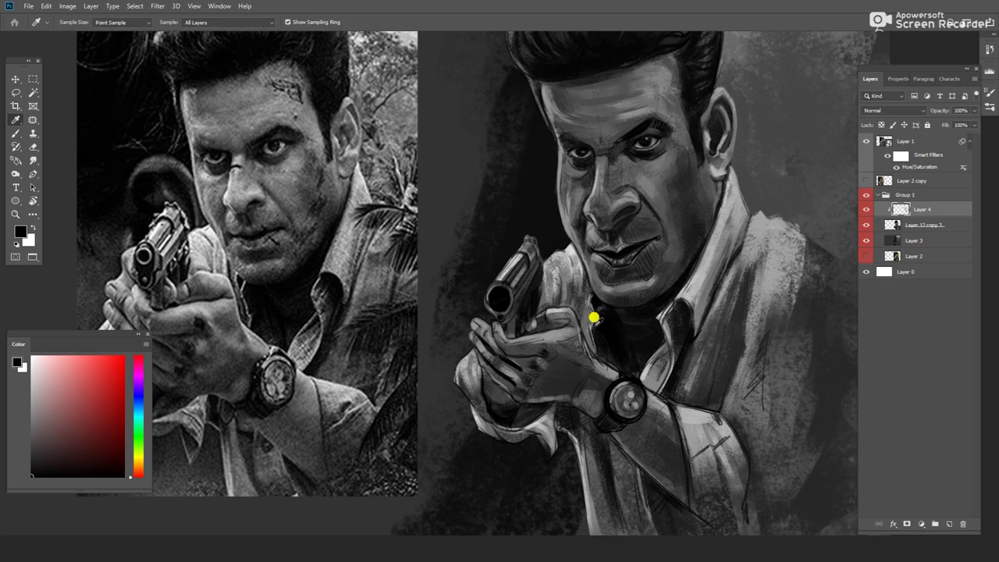
Sample light grey, black and dark grey tones around the gun hands
left_click(593, 308, "alt")
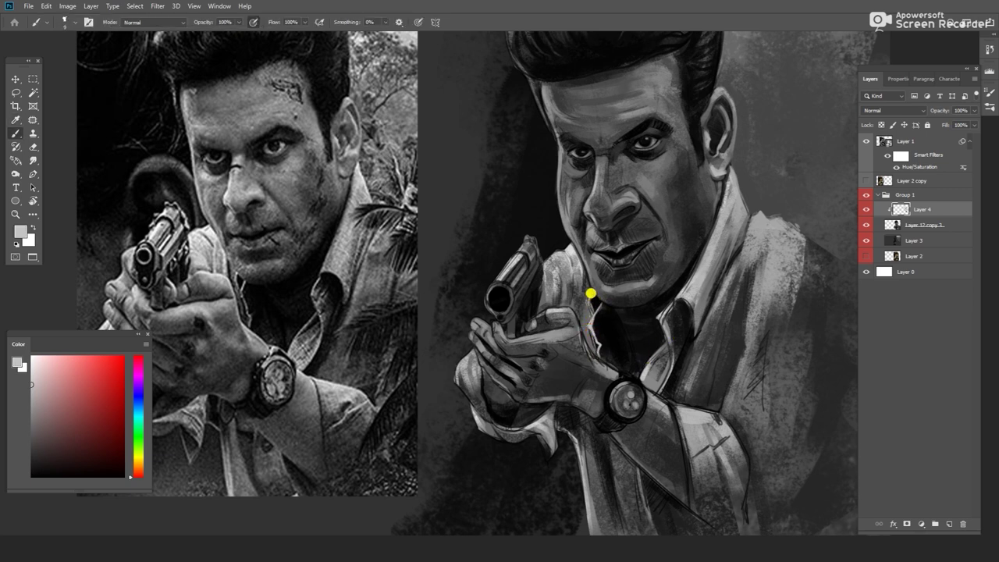
left_click(597, 302, "alt")
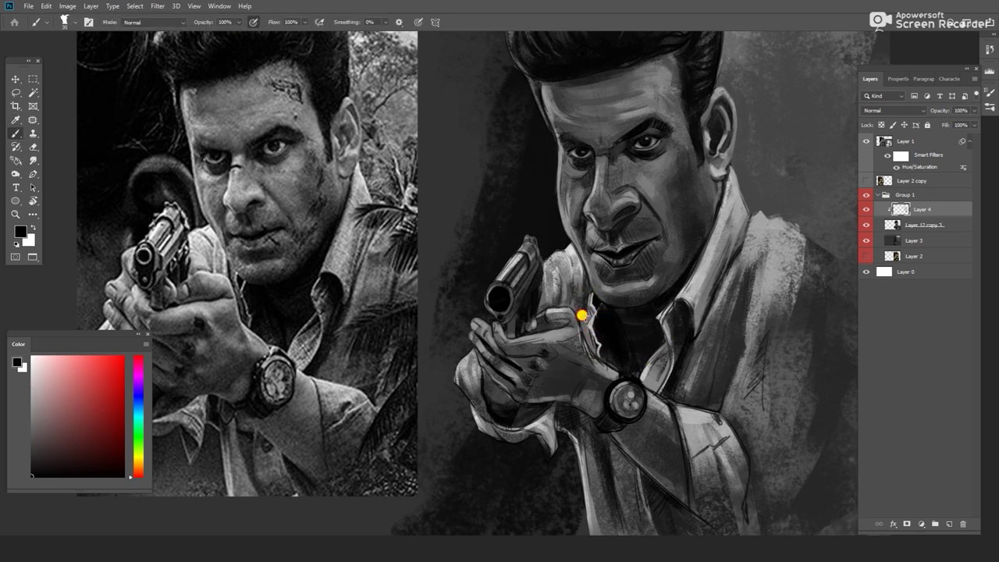
left_click(584, 315, "alt")
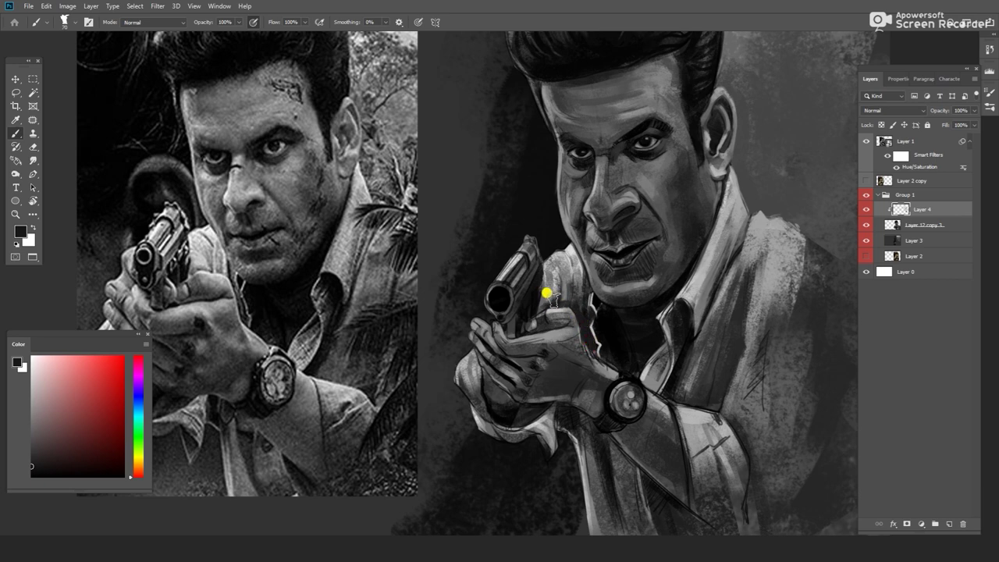
key("alt")
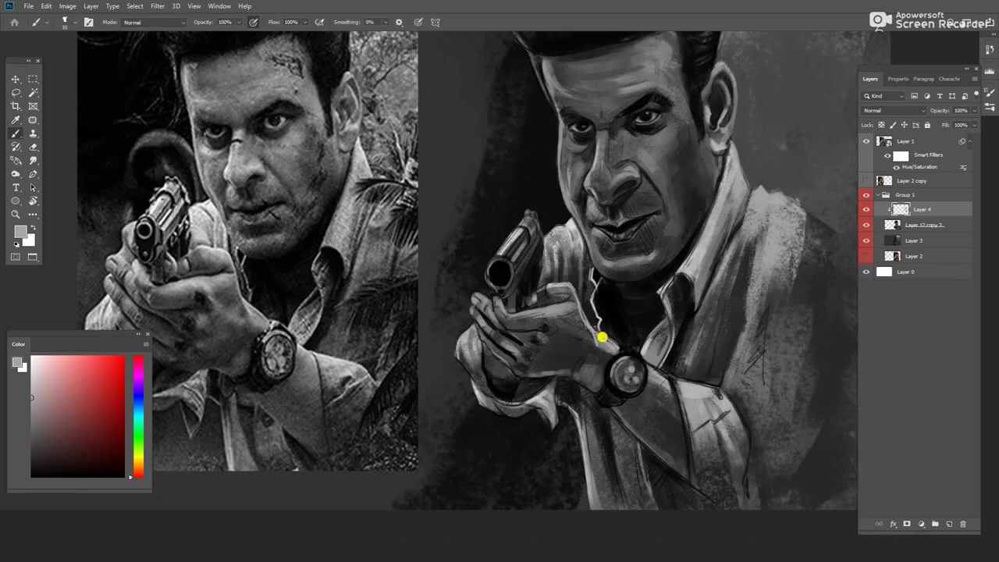
left_click(623, 346, "alt")
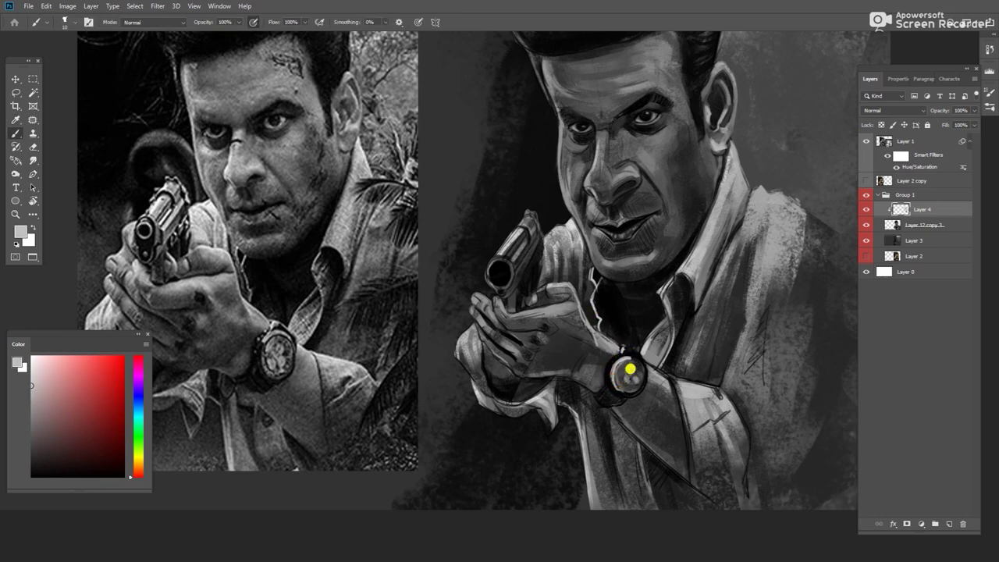
left_click(631, 363, "alt")
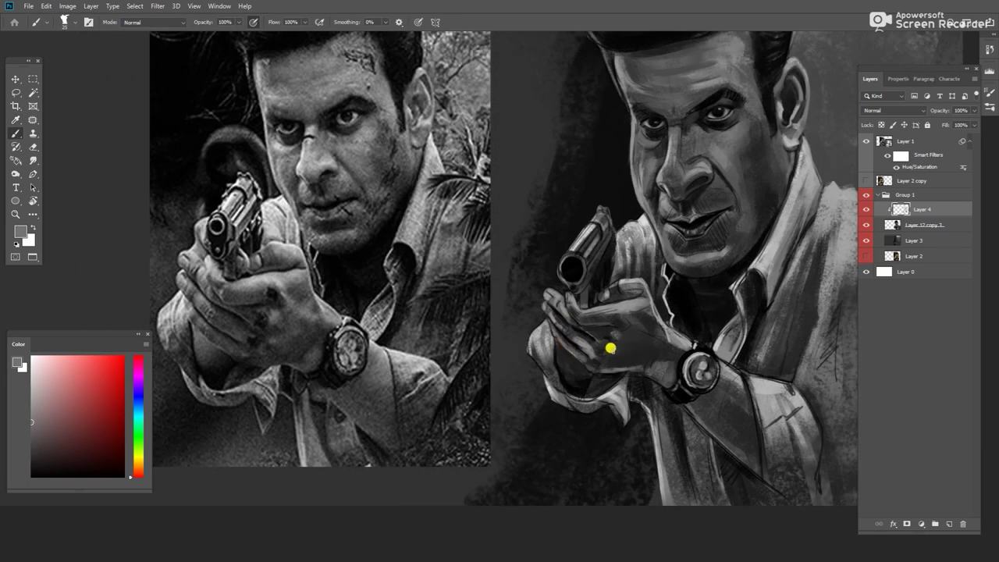
Sample tones from the hand and paint lighter grey over the sleeve below the watch
left_click(689, 301, "alt")
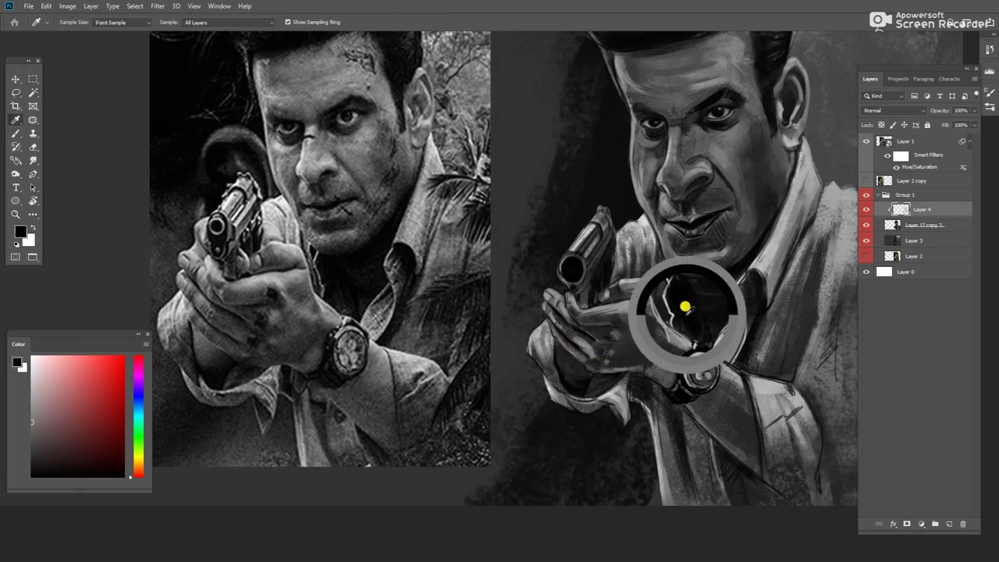
left_click(619, 317, "alt")
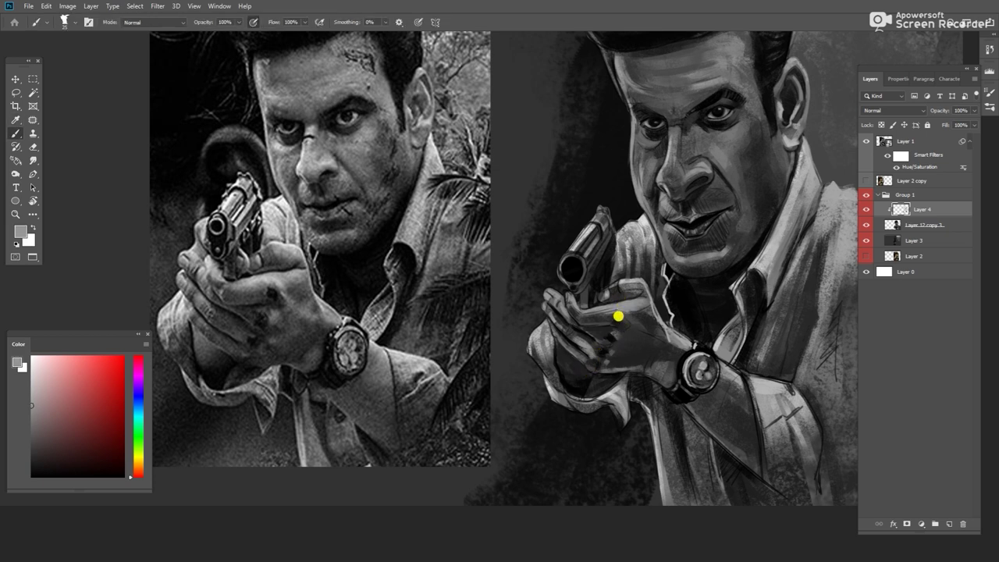
left_click(637, 318, "alt")
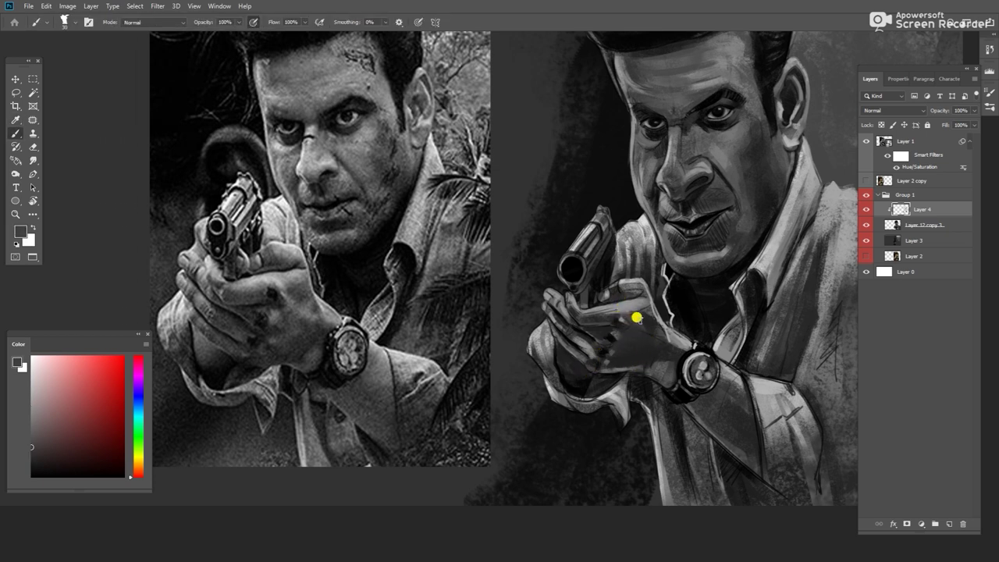
left_click(673, 359, "alt")
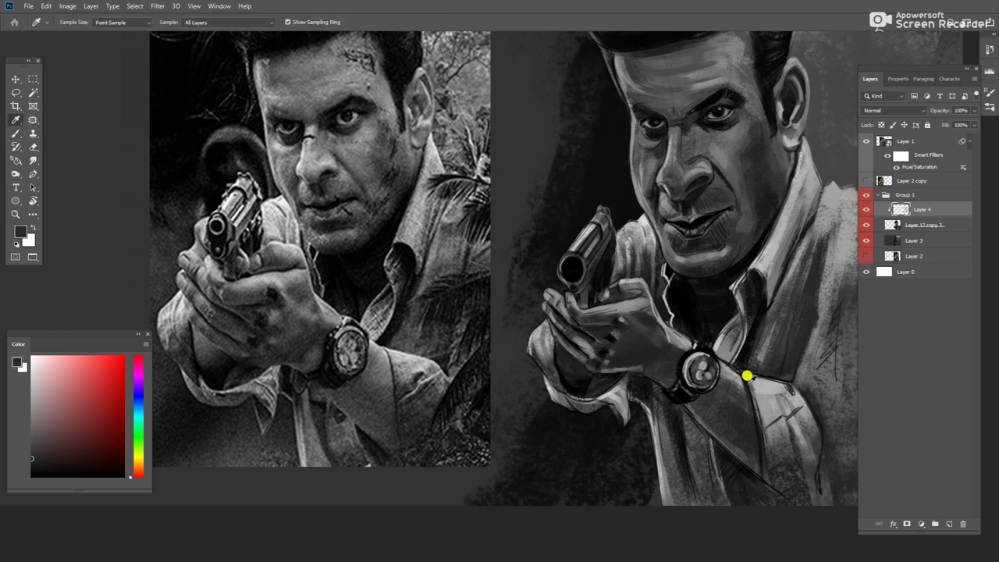
scroll(761, 394, "down", 1)
left_click(764, 400, "alt")
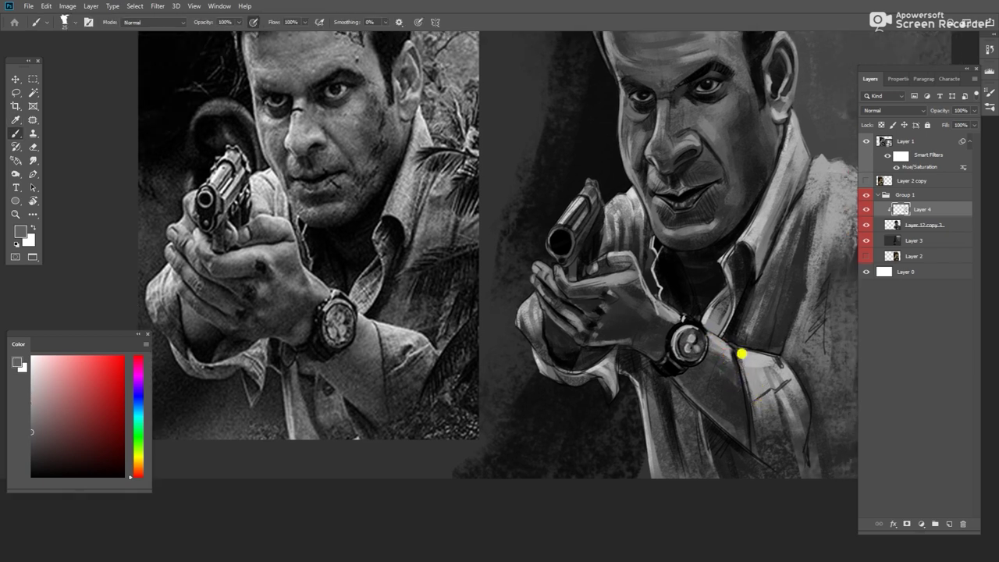
mouse_move(760, 468)
left_mouse_down()
mouse_move(767, 359)
mouse_move(780, 363)
mouse_move(749, 386)
left_mouse_up()
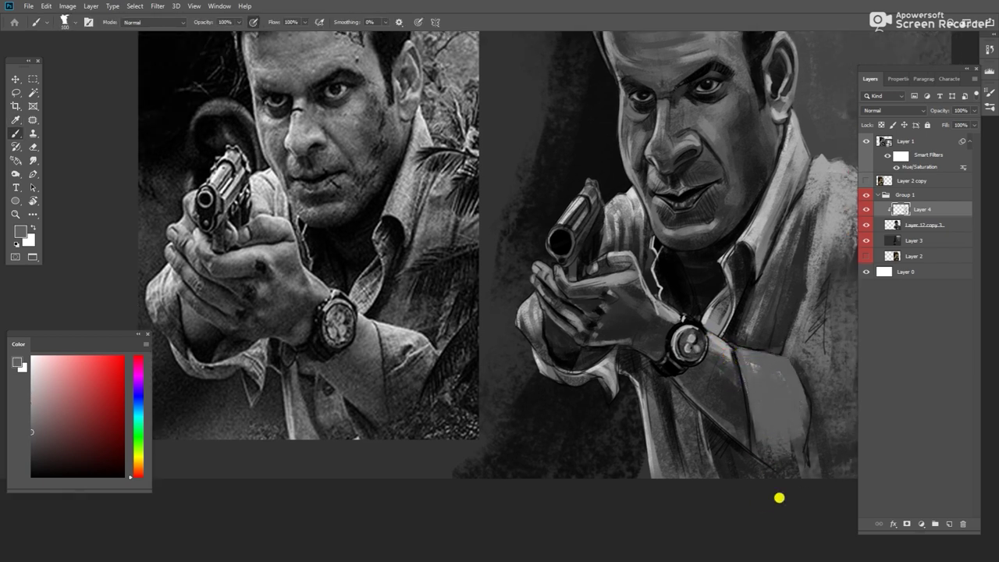
Reset to black, paint dark lines along the sleeve seam, and resample greys
key("d")
mouse_move(730, 334)
left_mouse_down()
mouse_move(788, 352)
mouse_move(734, 321)
left_mouse_up()
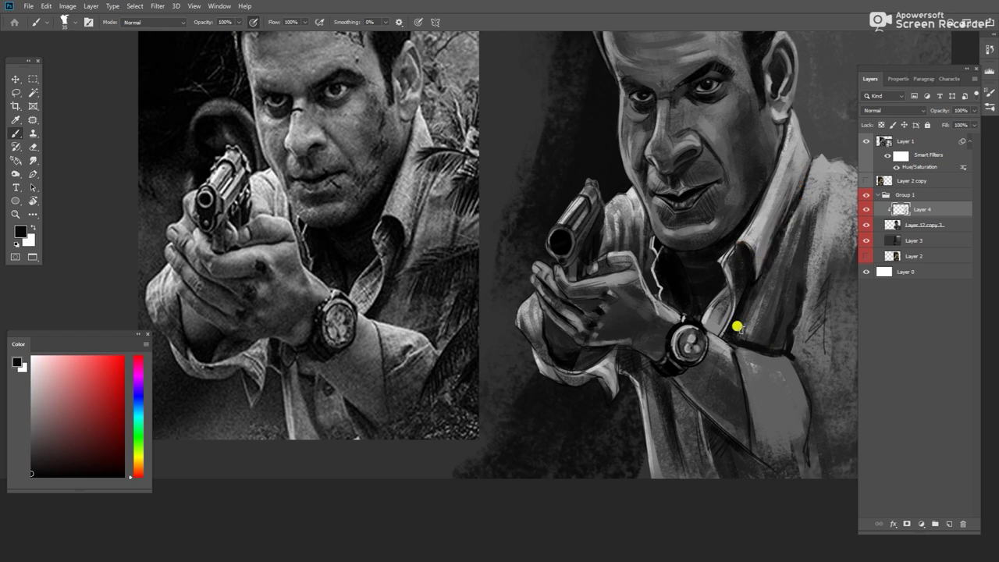
left_click(734, 248, "alt")
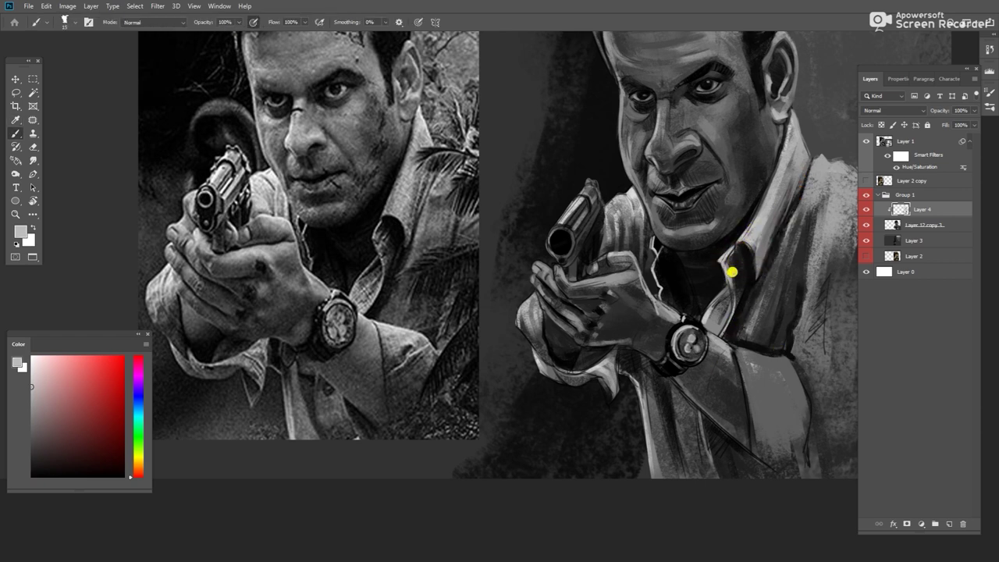
left_click(723, 298, "alt")
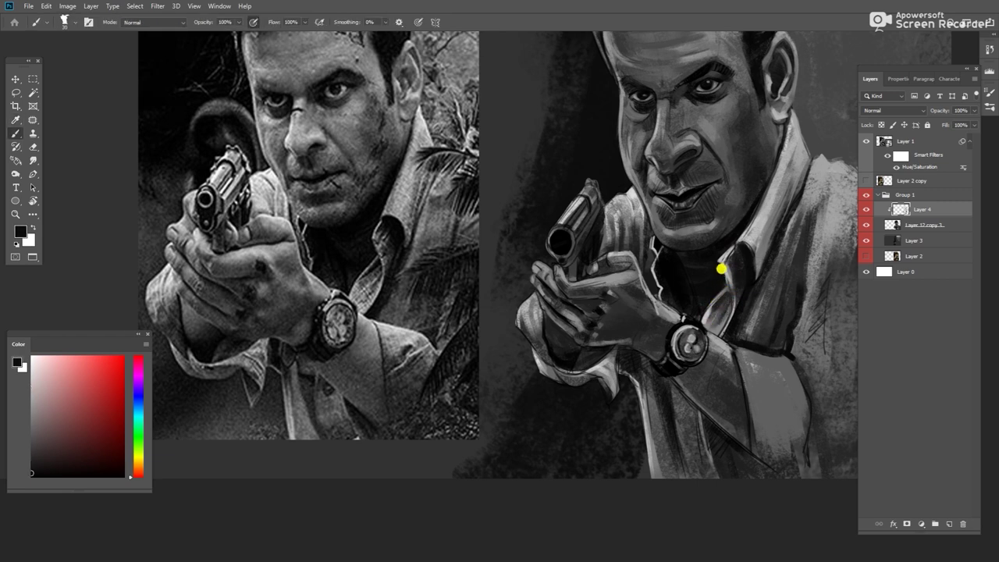
left_click(722, 263, "alt")
left_click(731, 287, "alt")
left_click(737, 344, "alt")
Lighten the cuff's dark edge, undoing a stray stroke, and paint darker strokes over the cuff
mouse_move(782, 356)
left_mouse_down()
mouse_move(745, 352)
mouse_move(756, 351)
mouse_move(753, 375)
mouse_move(785, 401)
mouse_move(758, 372)
left_mouse_up()
key("ctrl+z")
key("ctrl+z")
left_click(776, 385, "alt")
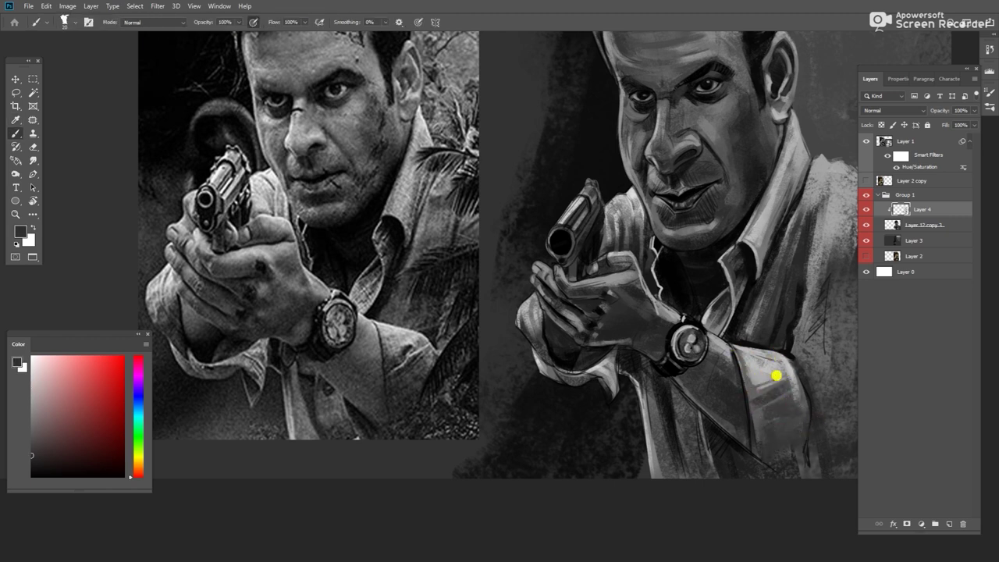
left_click(765, 359, "alt")
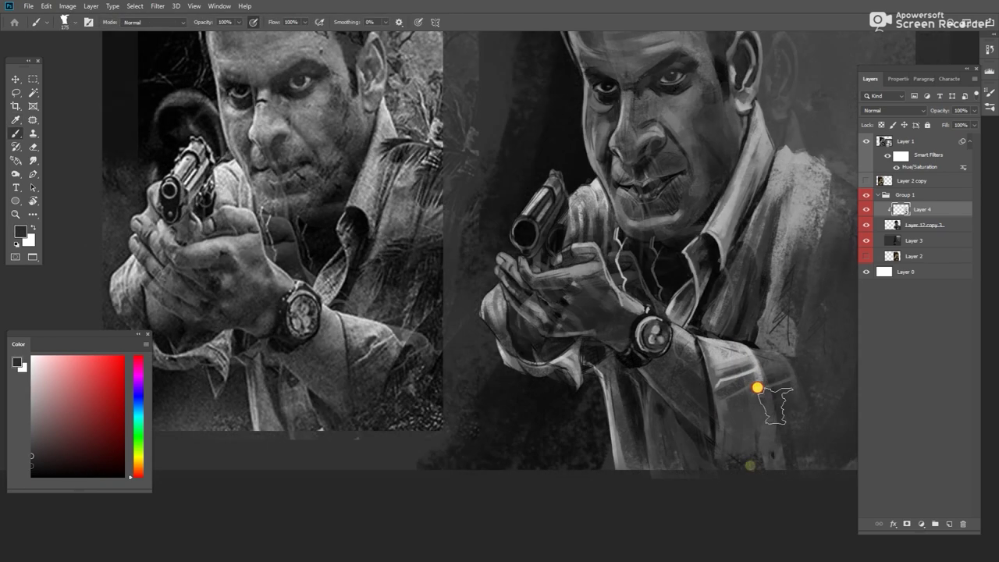
mouse_move(757, 388)
left_mouse_down()
mouse_move(718, 419)
mouse_move(681, 422)
left_mouse_up()
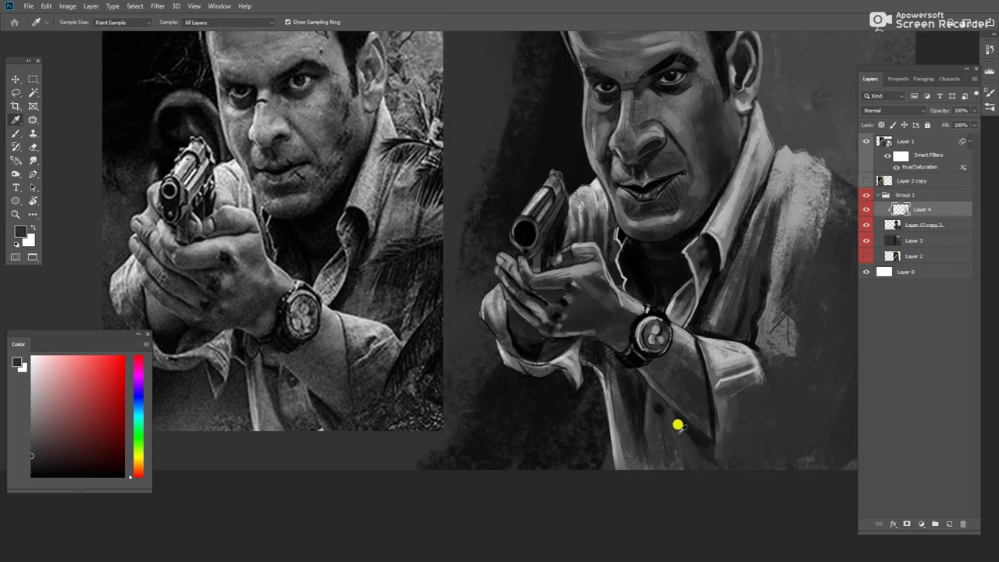
Resample mid and lighter greys near the watch and sleeve
left_click(715, 355, "alt")
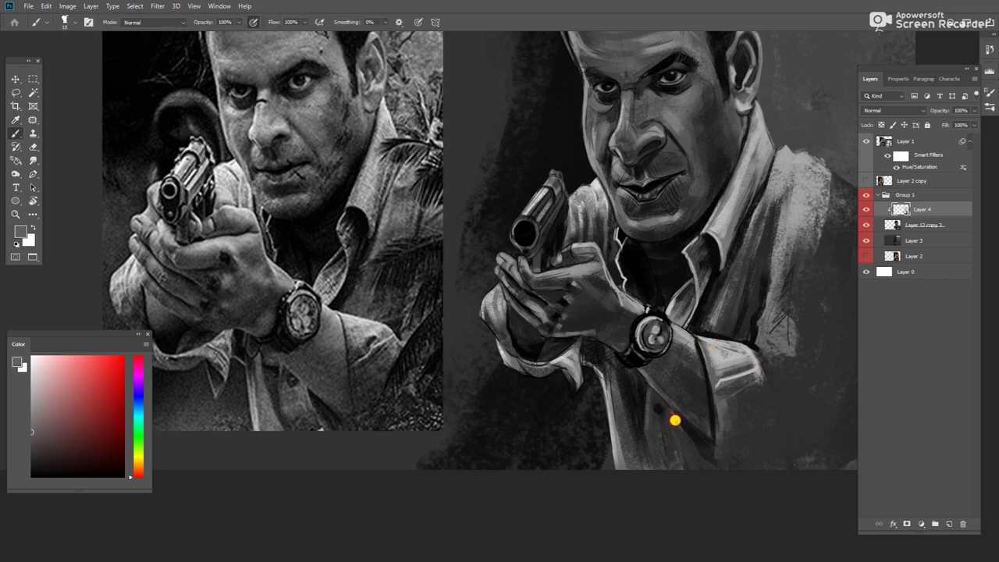
left_click(710, 357, "alt")
left_click(688, 335, "alt")
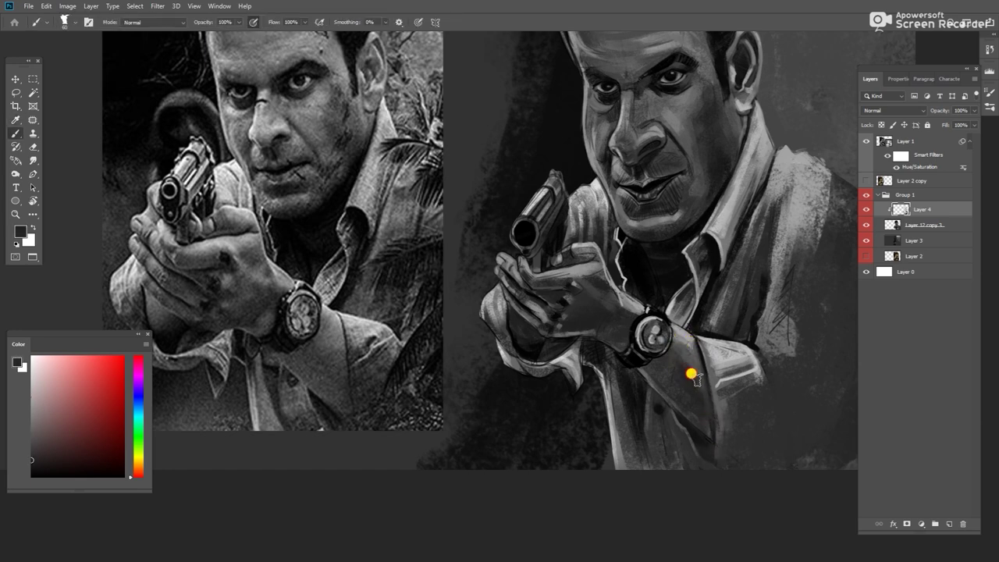
left_click(772, 247, "alt")
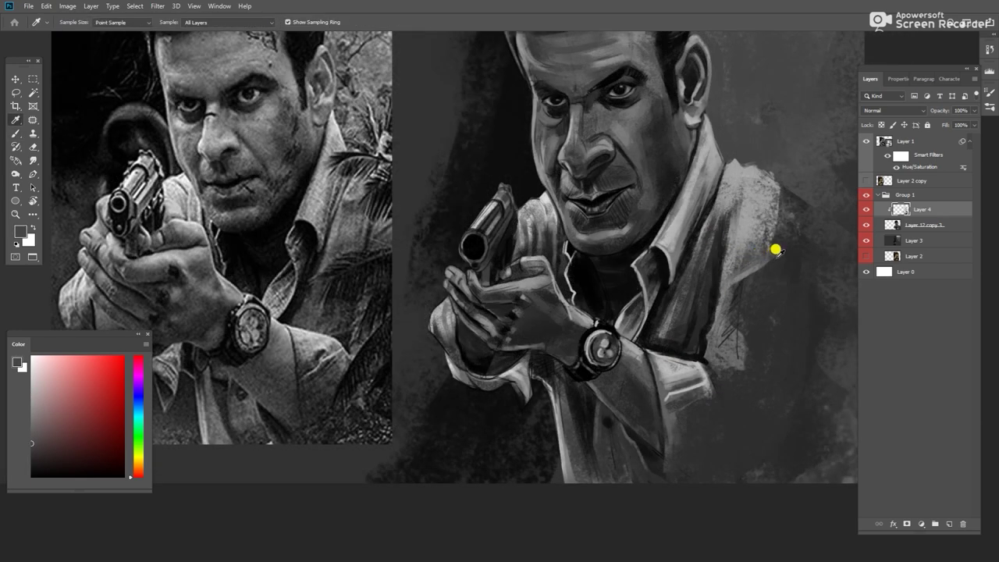
left_click(768, 214, "alt")
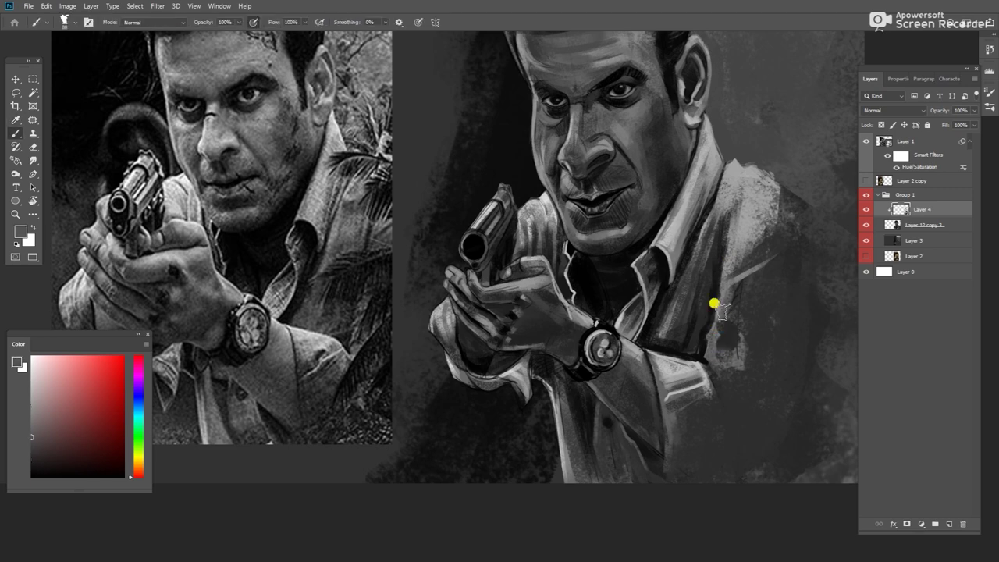
left_click(674, 412, "alt")
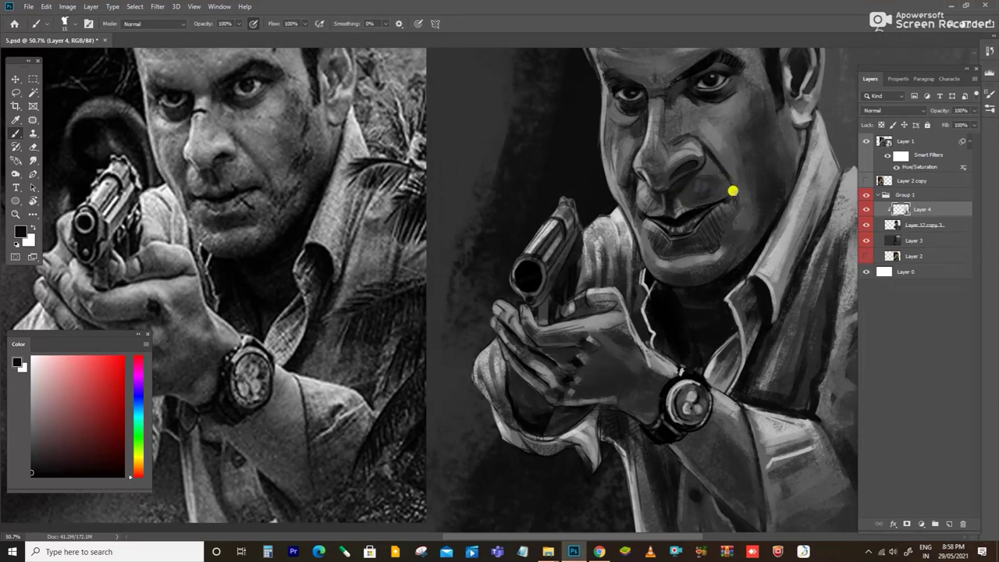
Sample darker and lighter greys from the face while resizing the brush
left_click(718, 151, "alt")
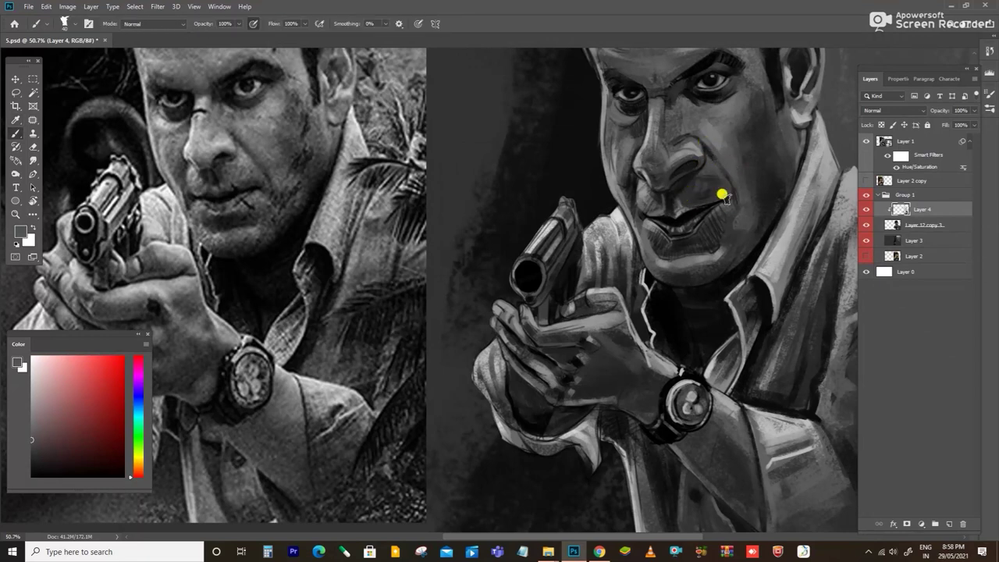
left_click(658, 186, "alt")
left_click(663, 227, "alt")
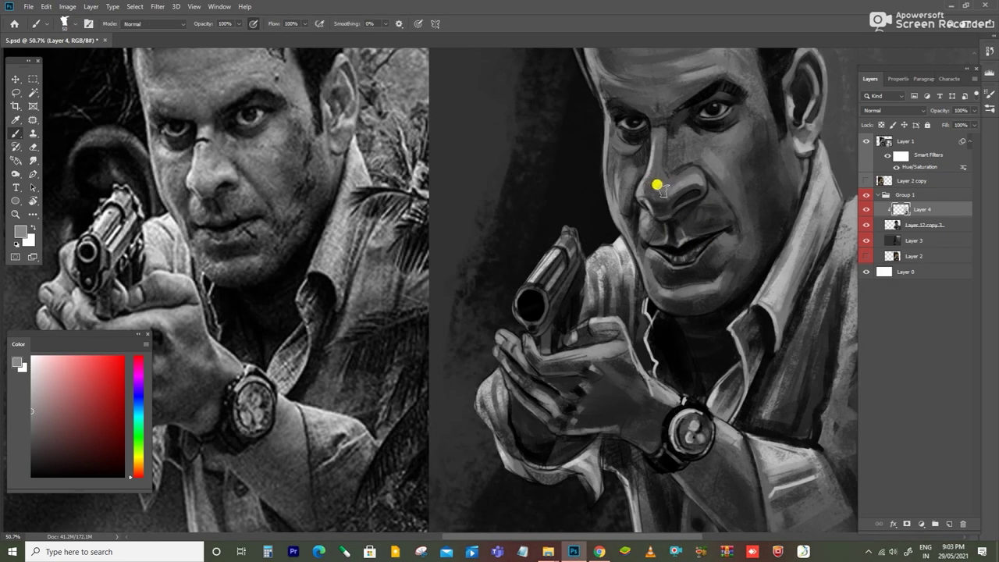
left_click(658, 146, "alt")
left_click(652, 188, "alt")
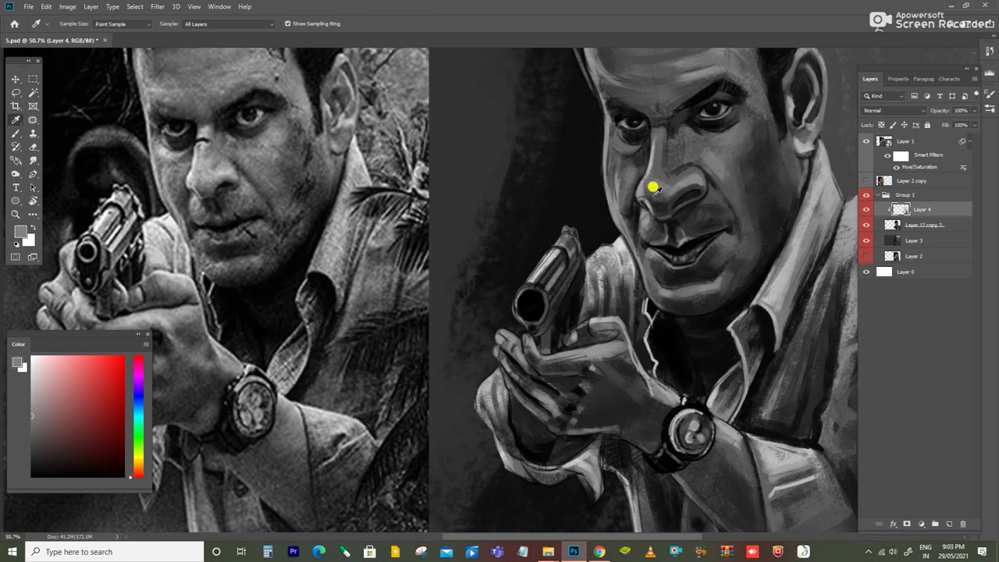
key("bracketleft")
left_click(653, 204, "alt")
key("bracketright")
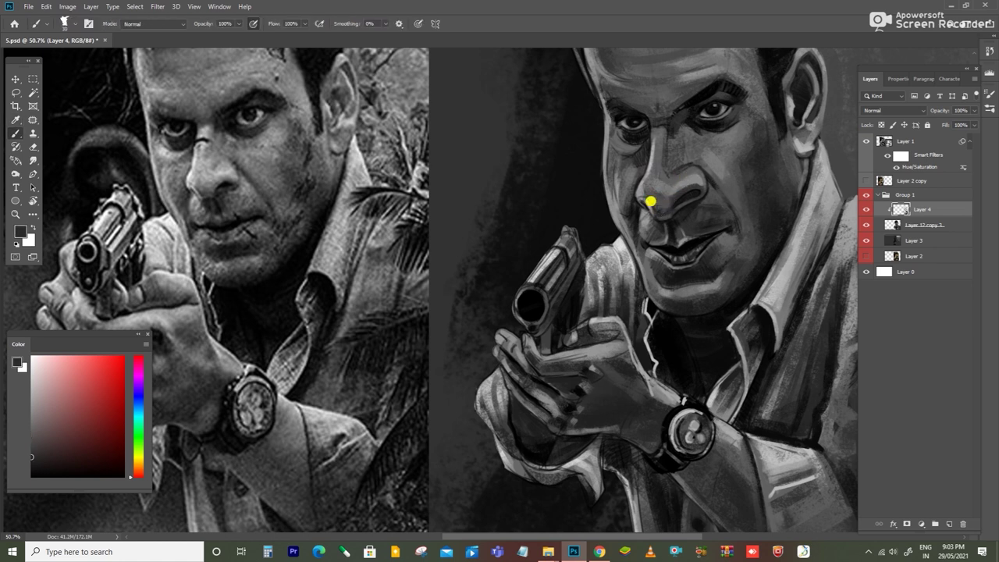
Sample lighter face greys, adjusting brush size and toggling the Eyedropper and Brush
left_click(652, 200, "alt")
left_click(660, 201, "alt")
key("bracketright")
key("bracketright")
left_click(695, 180, "alt")
key("bracketleft")
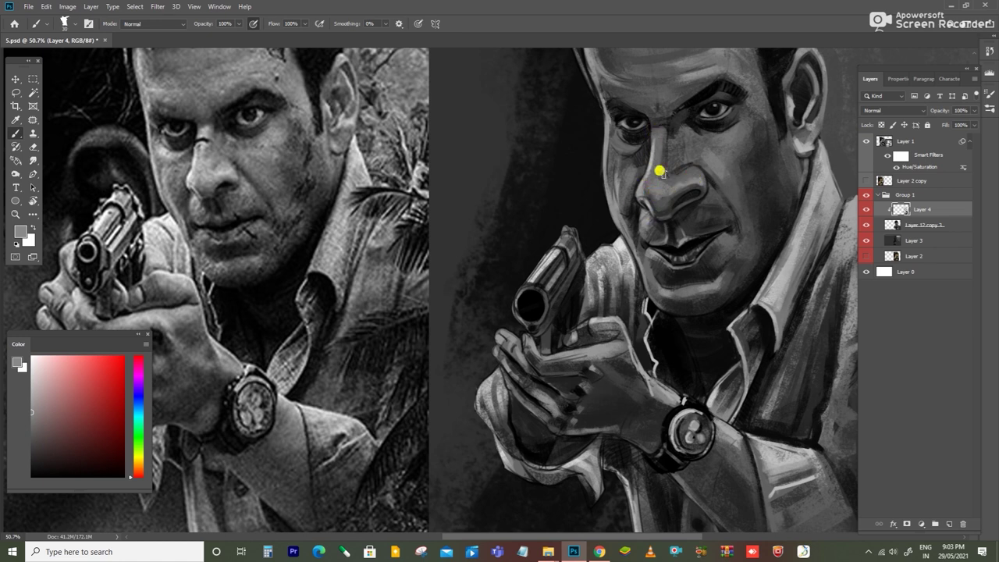
left_click(639, 187, "alt")
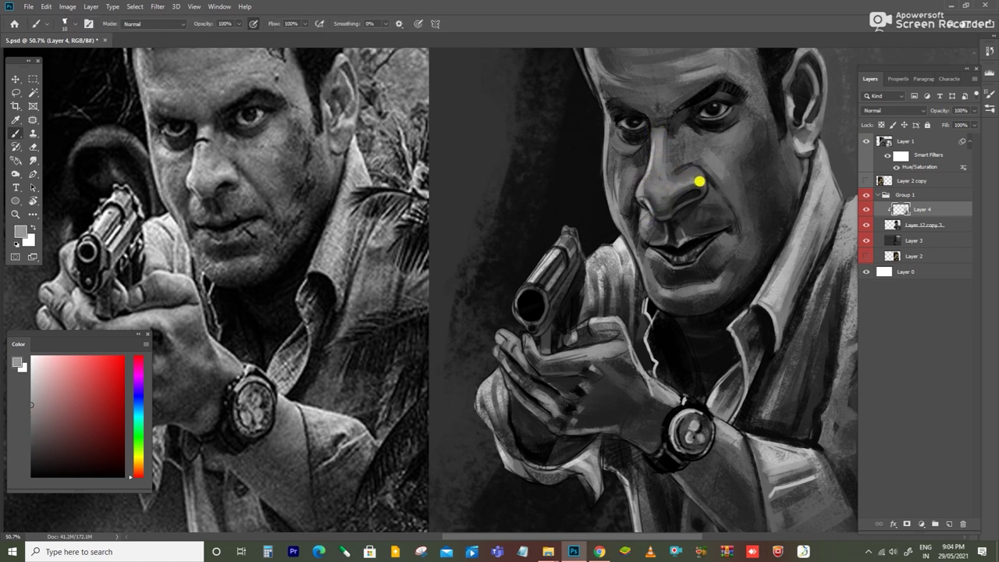
key("i")
key("b")
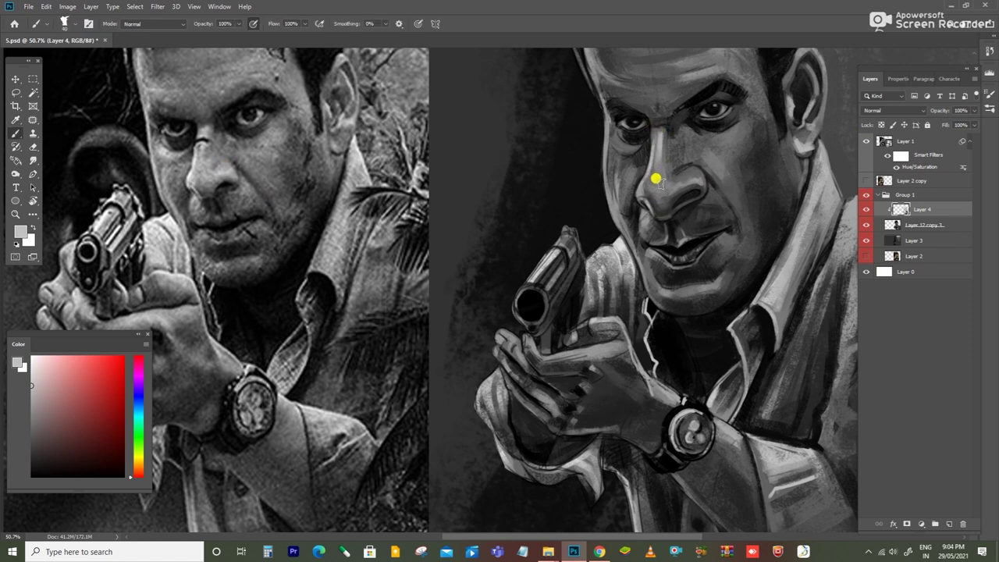
Sample nose and eye greys, then shade under the eye and highlight the nose bridge
left_click(698, 168, "alt")
left_click(695, 176, "alt")
left_click(662, 172, "alt")
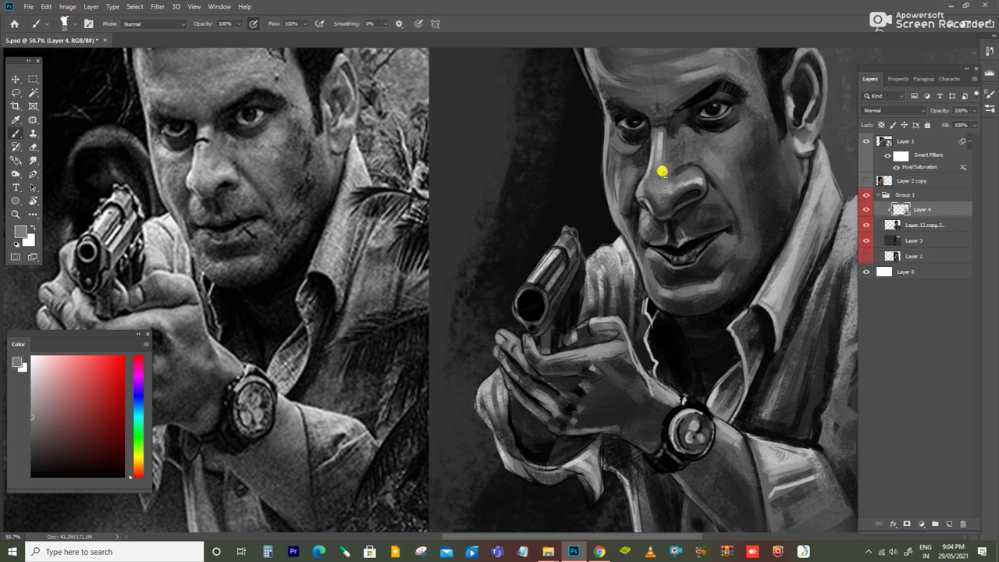
left_click(676, 164, "alt")
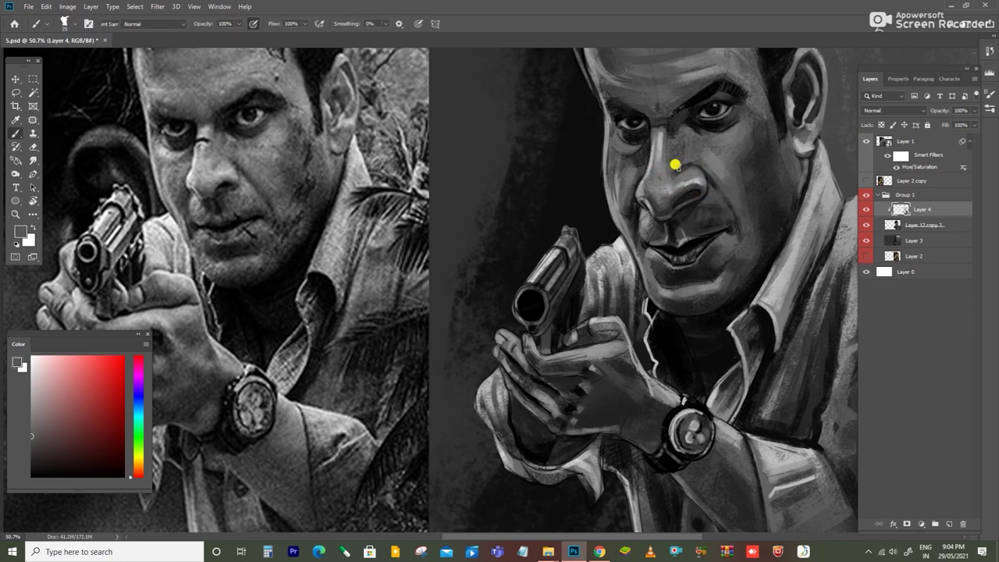
left_click(716, 160, "alt")
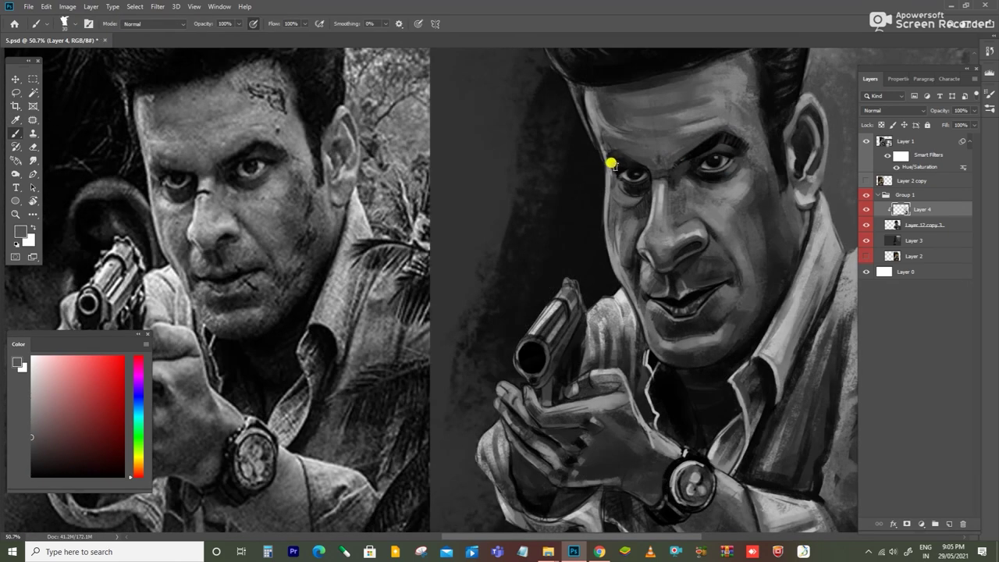
left_click(615, 179, "alt")
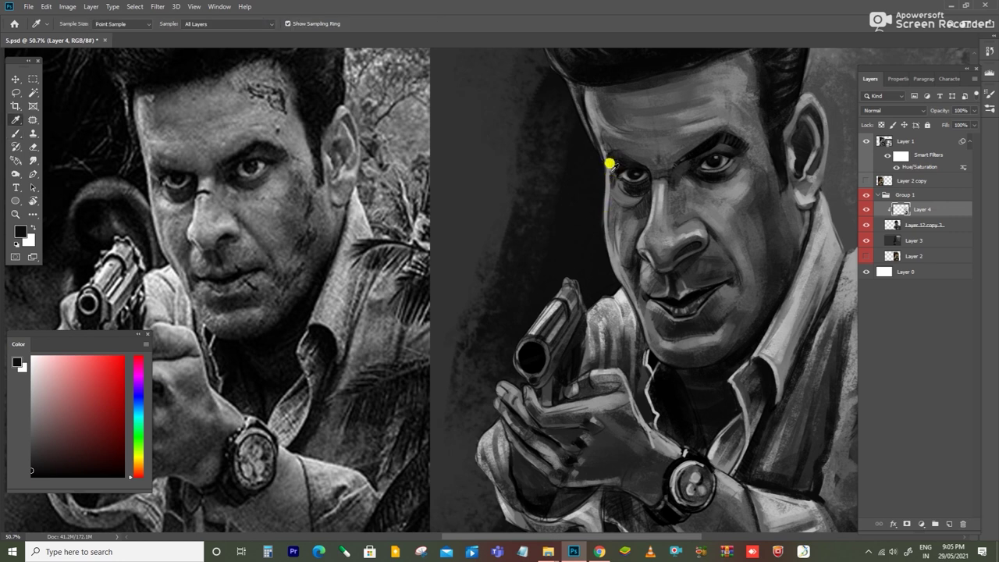
left_click(606, 162, "alt")
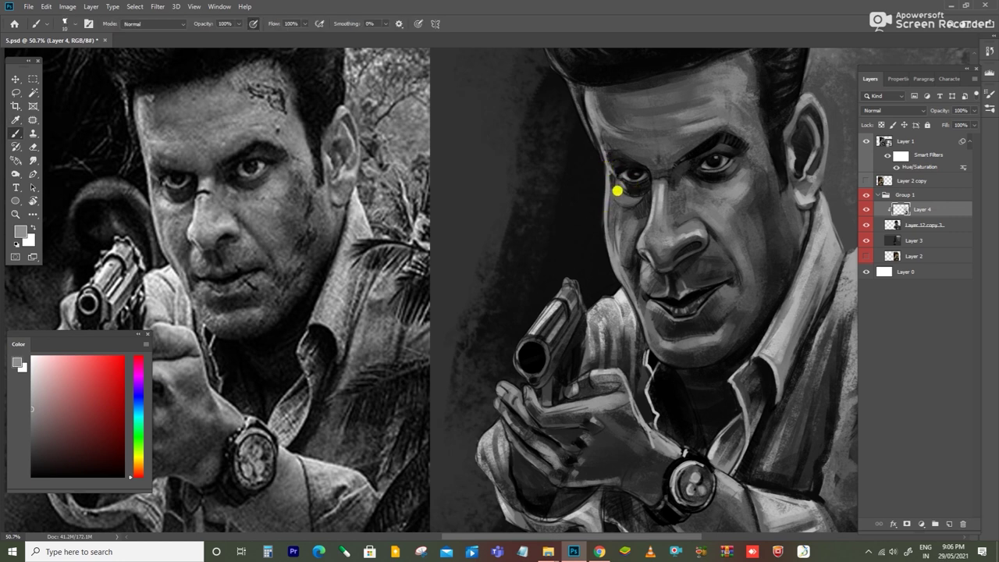
mouse_move(622, 188)
left_mouse_down()
mouse_move(608, 196)
mouse_move(645, 228)
left_mouse_up()
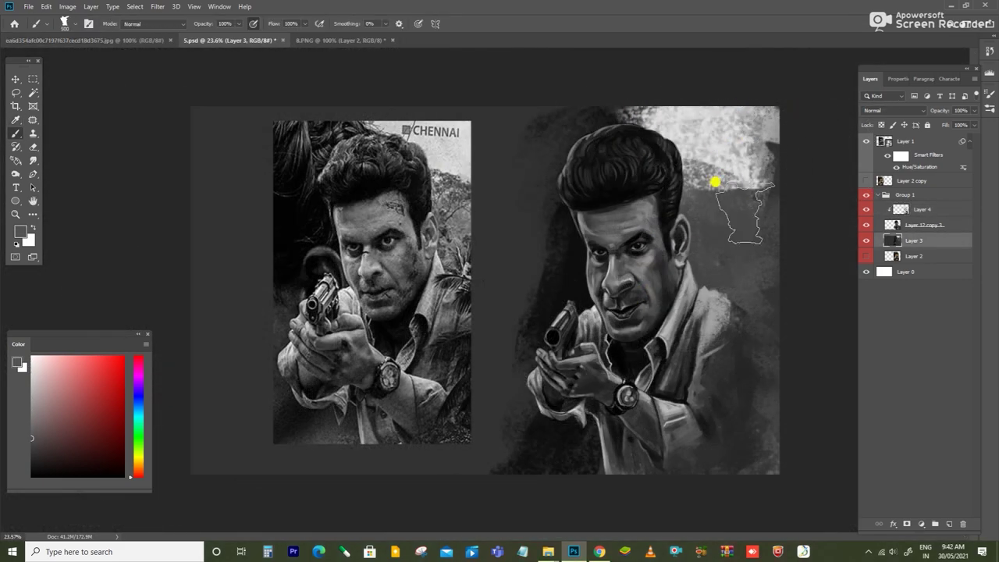
Paint grey over the background right of the head, sampling darker and lighter background greys
left_click(713, 179, "alt")
left_click_drag(696, 151, 716, 208)
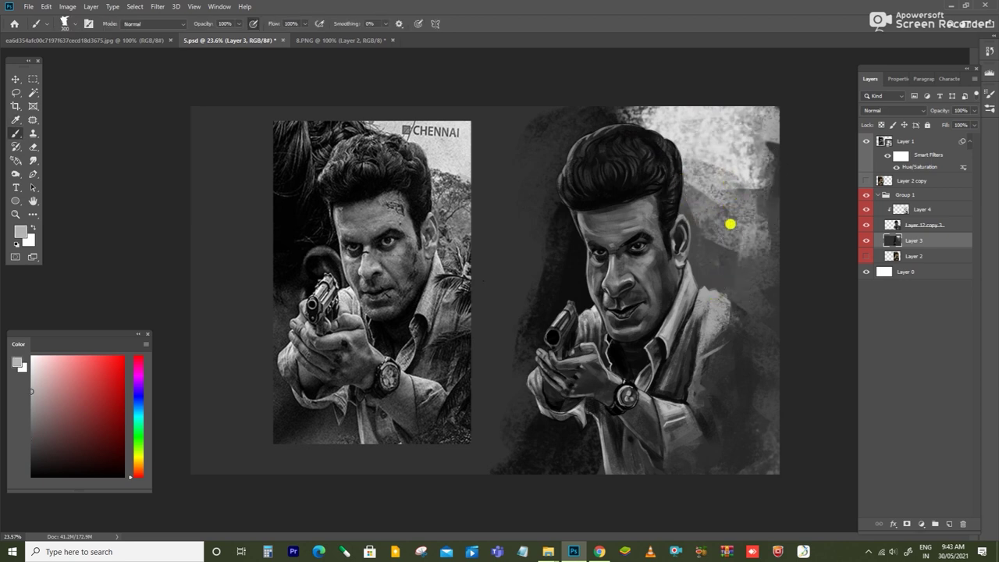
left_click(679, 195, "alt")
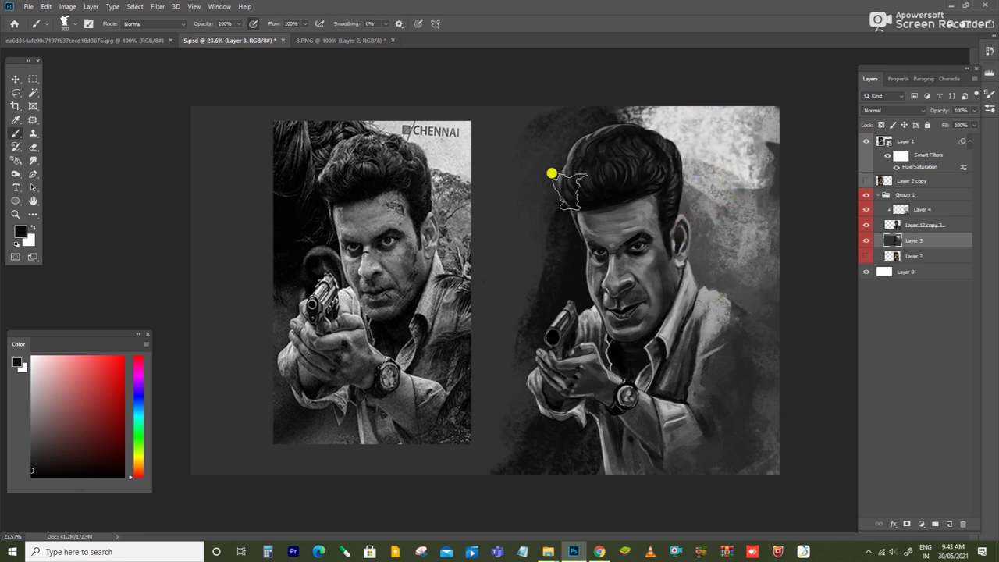
left_click(633, 141, "alt")
left_click(675, 116, "alt")
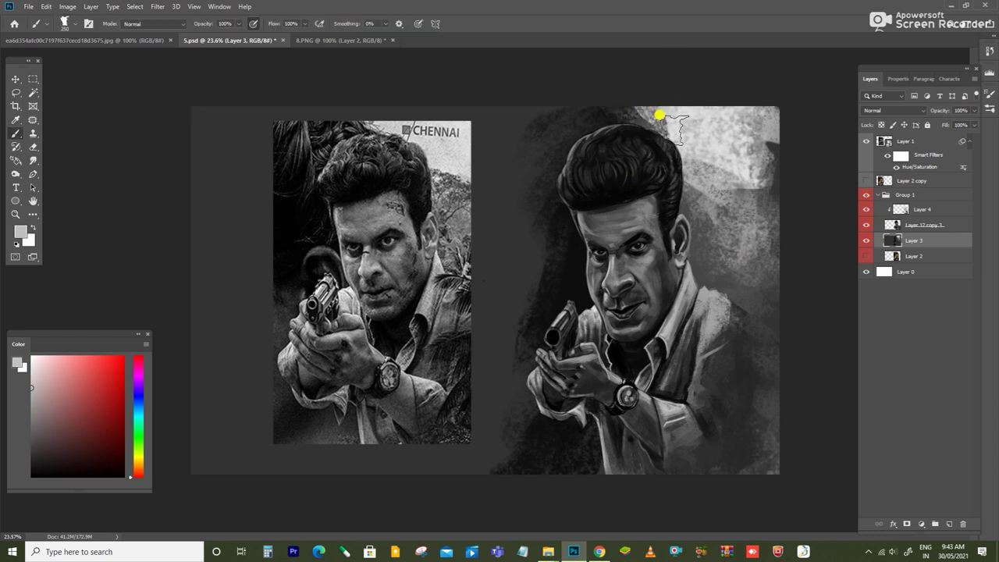
Enlarge the brush and paint dark strokes down the painting's left edge
key("bracketleft")
key("d")
key("bracketright")
key("bracketright")
key("bracketright")
mouse_move(512, 200)
left_mouse_down()
mouse_move(488, 149)
mouse_move(482, 382)
left_mouse_up()
left_click_drag(512, 114, 495, 247)
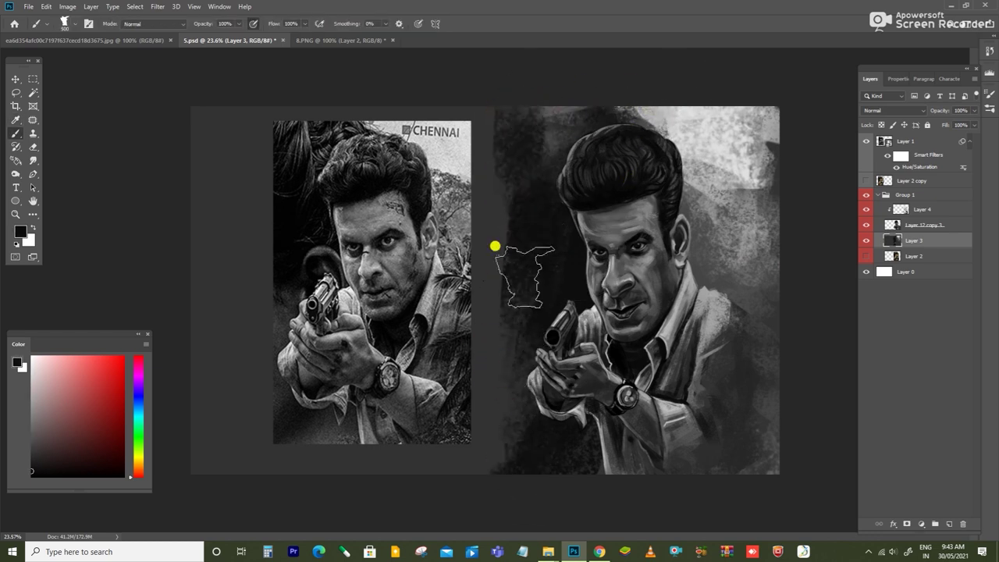
Move the reference photo left and up, then return to Layer 3 with the Brush
key("v")
left_click_drag(440, 273, 387, 264)
left_click(656, 271)
key("b")
Paint sampled grey strokes near the lower hand and light grey into the upper background
left_click(495, 293, "alt")
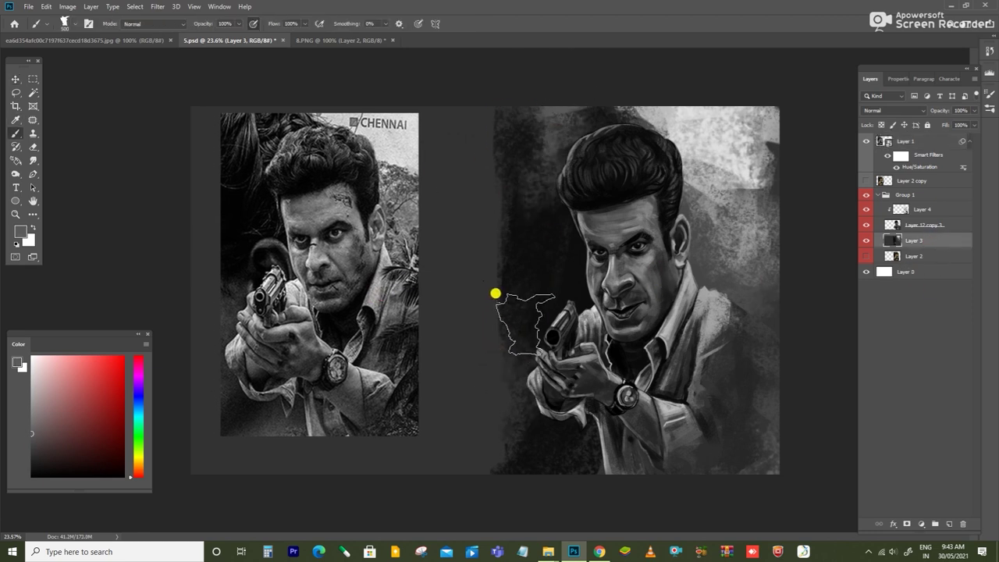
left_click_drag(570, 408, 567, 408)
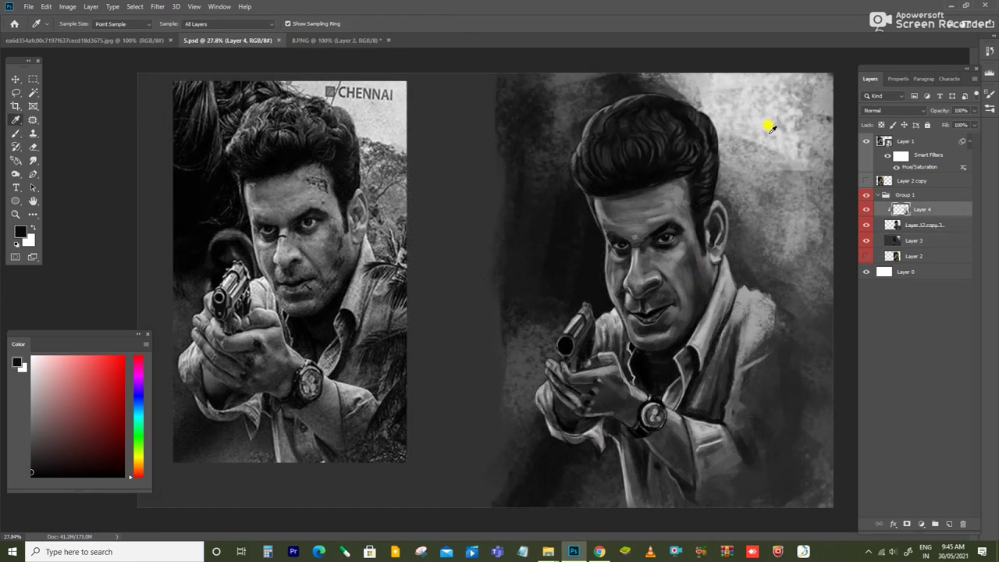
left_click(770, 127)
key("b")
left_click_drag(573, 149, 571, 156)
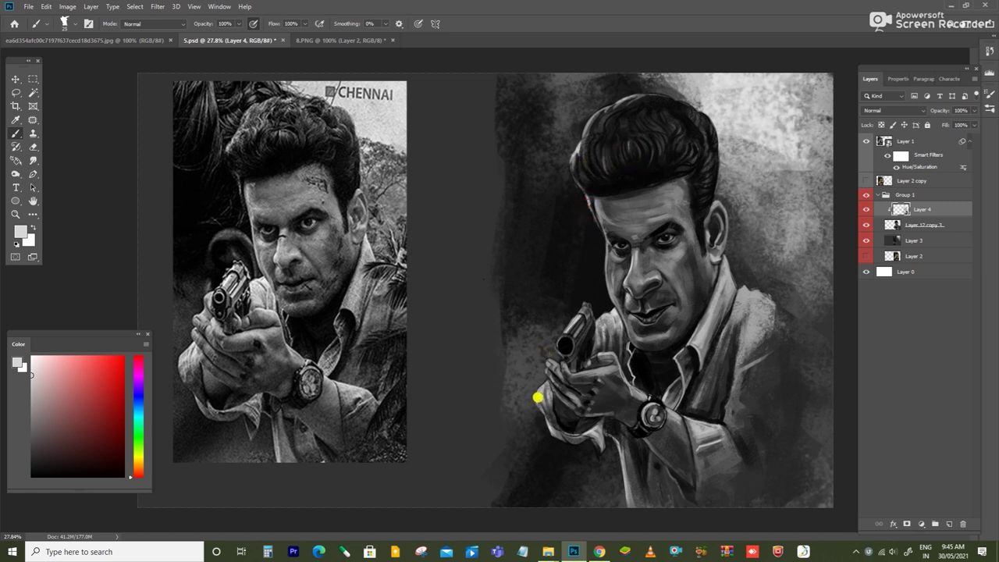
Shrink the brush to 10, zoom in, and sample light grey, black and mid-grey eye-area tones
key("d")
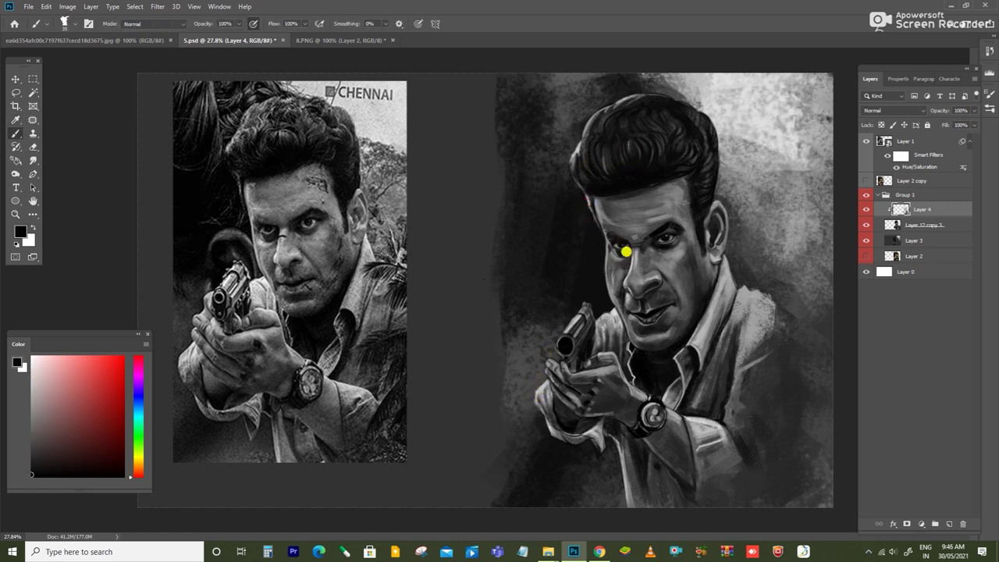
key("bracketleft")
key("bracketleft")
scroll(654, 251, "up", 1)
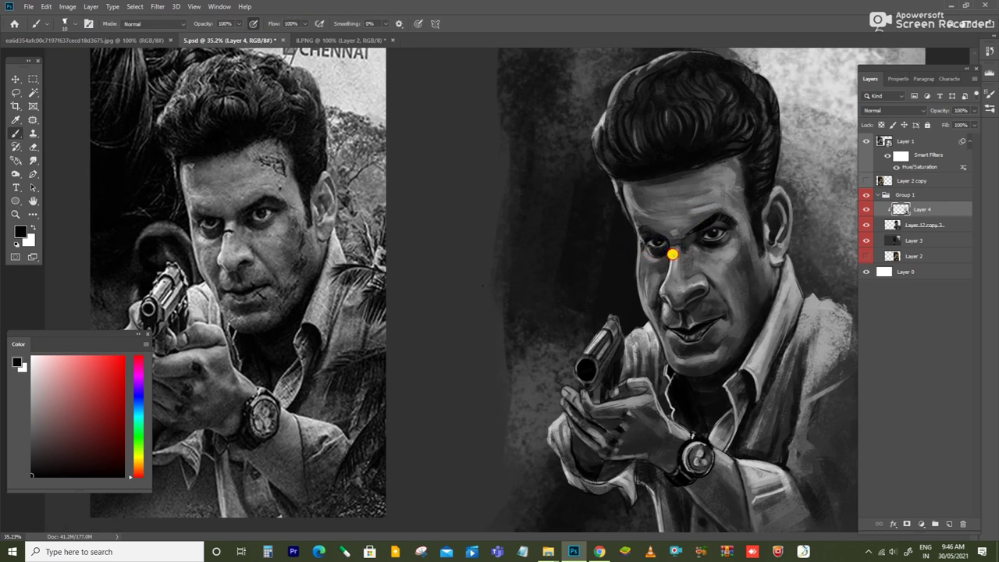
left_click(676, 254, "alt")
left_click(672, 243, "alt")
left_click(684, 230, "alt")
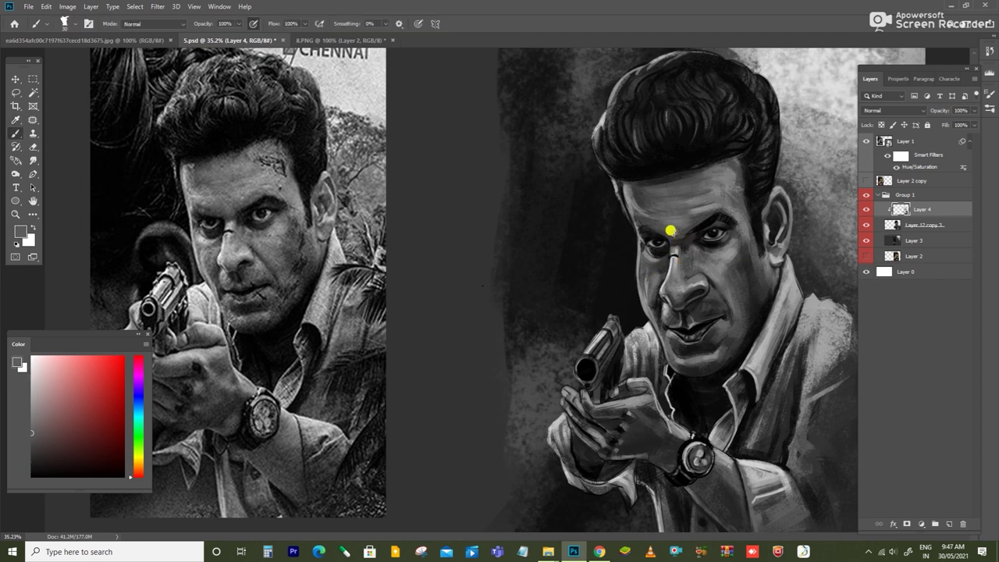
key("alt")
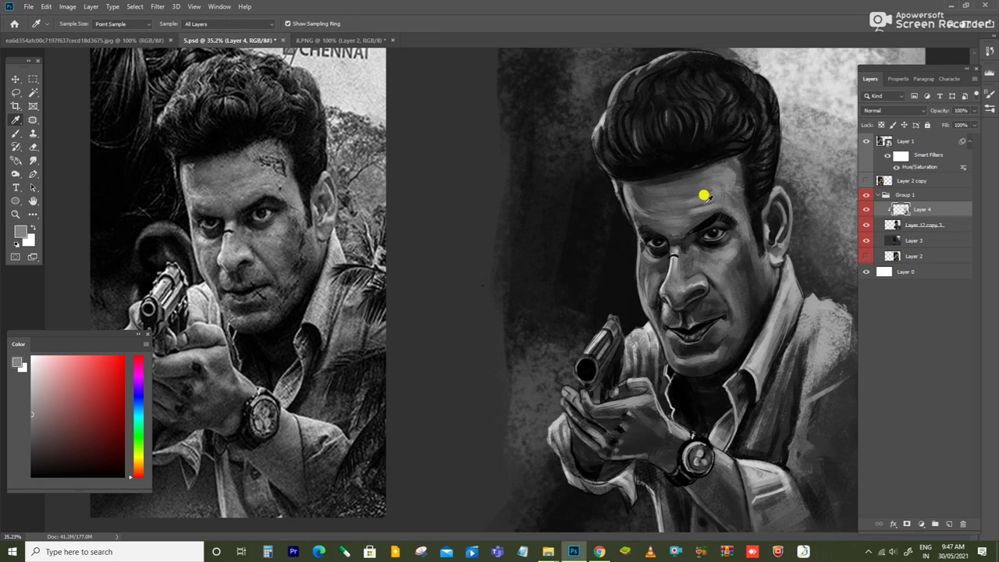
left_click(704, 196, "alt")
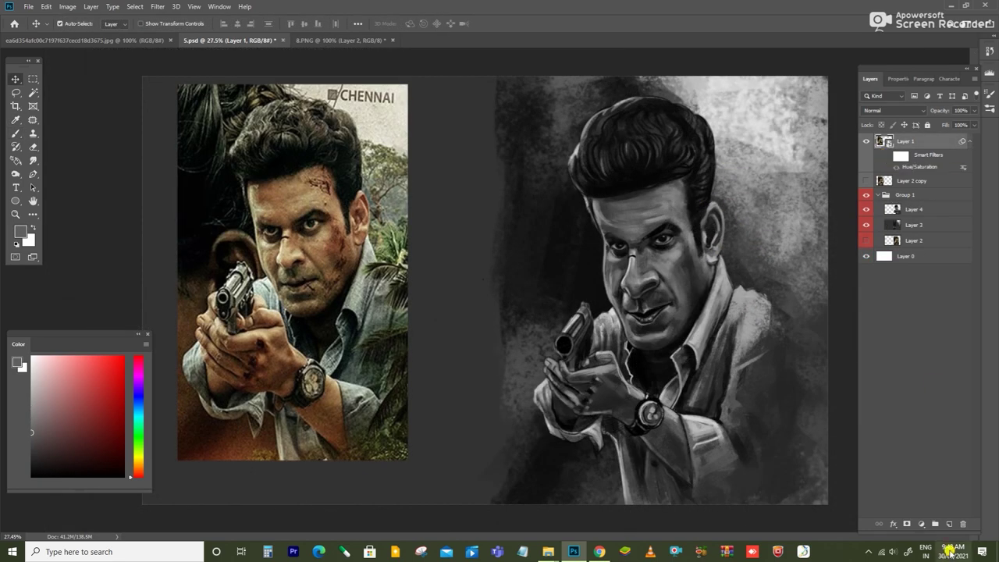
On a new layer, fill a first rectangular swatch with dark brown sampled from the photo
left_click(949, 524)
key("m")
left_click_drag(433, 116, 459, 257)
key("i")
left_click(332, 236)
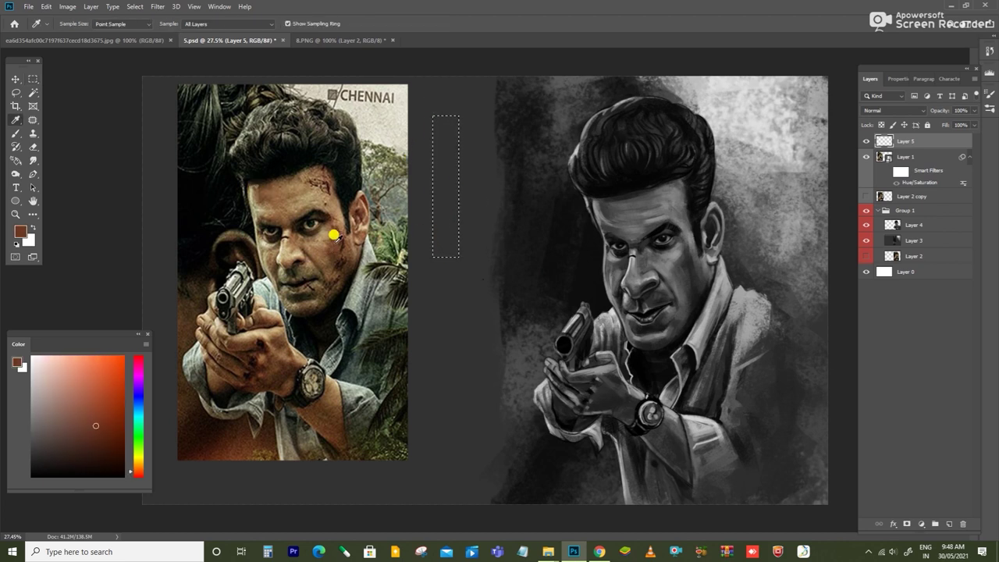
key("alt+BackSpace")
Add two lighter brown swatches below, sampled from the photo's face
key("m")
left_click_drag(423, 149, 484, 191)
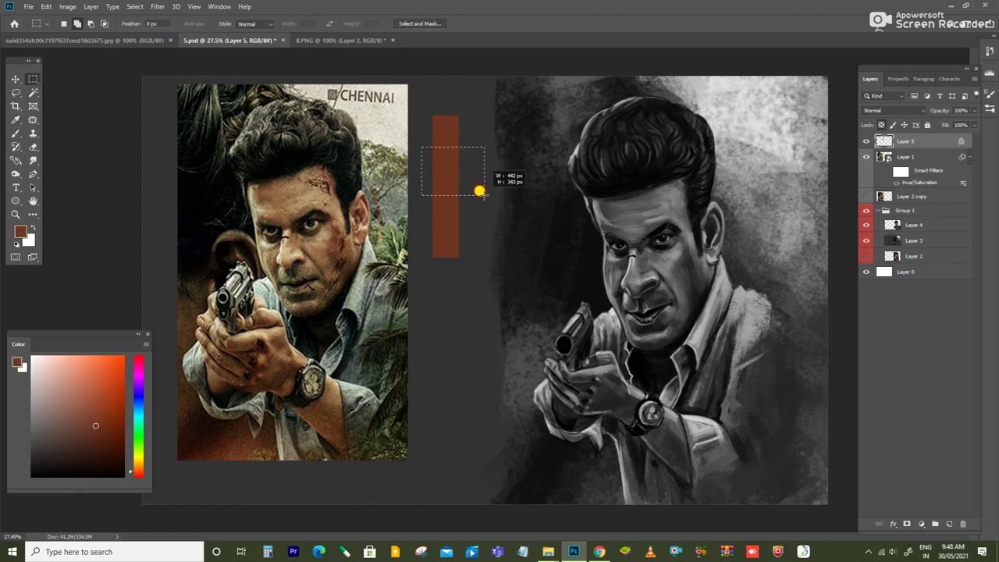
key("i")
left_click(268, 205)
left_click(85, 409)
key("alt+BackSpace")
key("m")
left_click_drag(430, 185, 464, 214)
key("i")
left_click(296, 246)
left_click(69, 398)
key("alt+BackSpace")
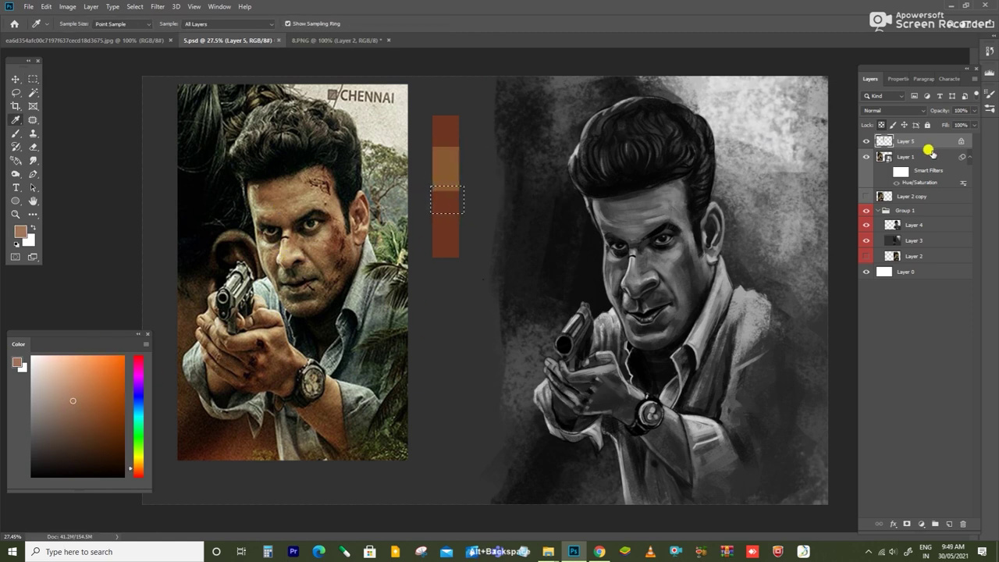
Add a light tan swatch and a pale cream swatch at the bottom of the strip
key("m")
left_click_drag(426, 213, 465, 229)
key("i")
left_click(257, 213)
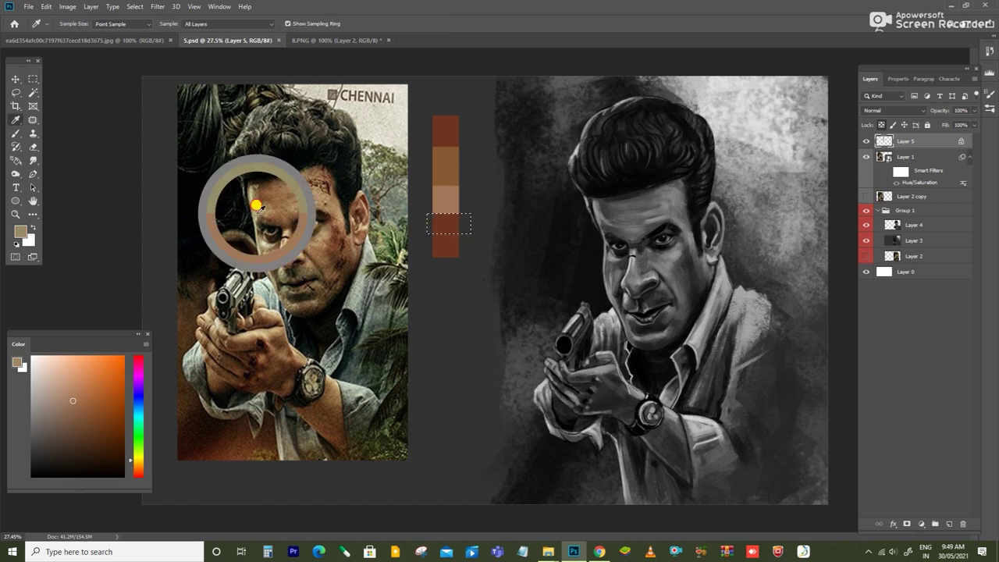
left_click(281, 259)
left_click(68, 380)
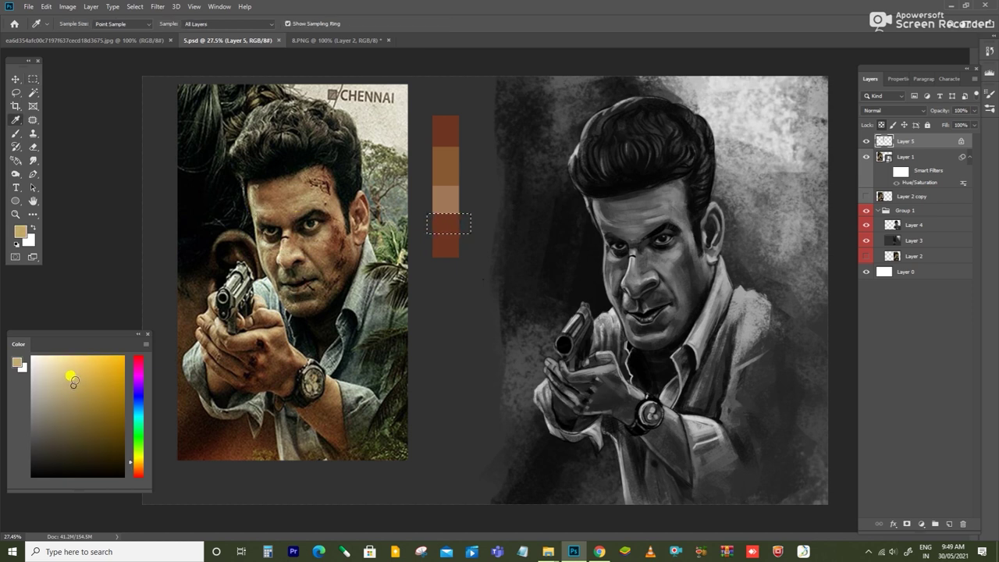
key("alt+BackSpace")
key("m")
left_click_drag(428, 234, 462, 266)
key("i")
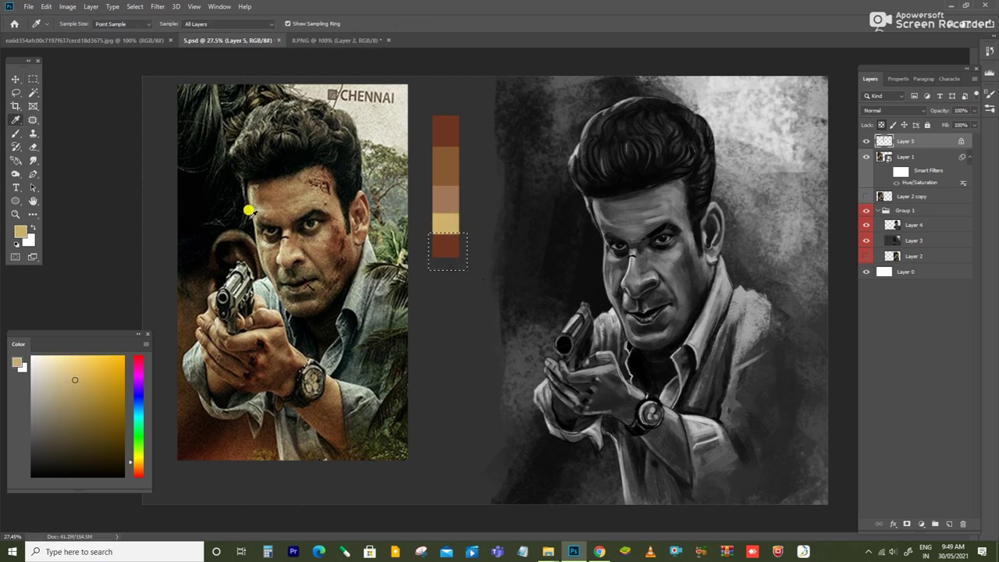
left_click(46, 370)
key("alt+BackSpace")
Deselect the swatches and add a new layer above Layer 3 in Group 1
key("ctrl+d")
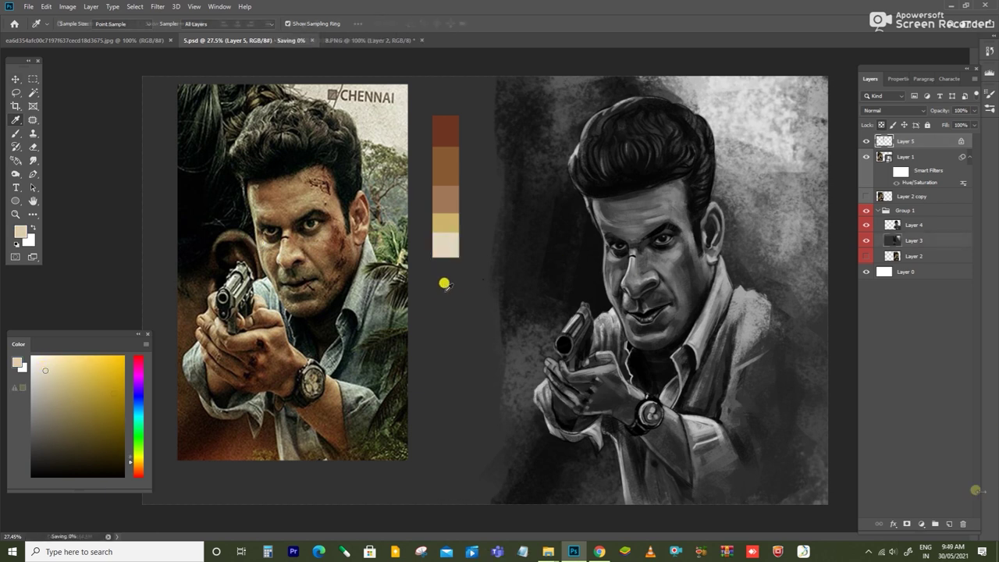
key("v")
left_click(929, 240)
key("ctrl+shift+alt+n")
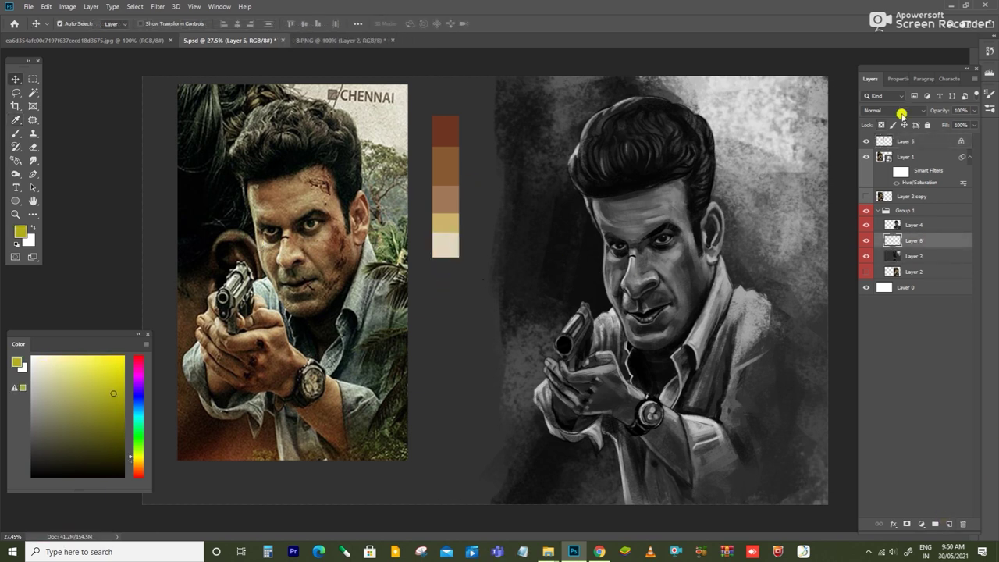
Set Layer 6 to Color blend mode, fill it olive, and merge it into Layer 3
left_click(892, 110)
left_click(897, 352)
key("alt+BackSpace")
left_click_drag(124, 394, 113, 416)
left_click(913, 256, "shift")
key("ctrl+e")
Copy the left canvas area to a new layer and fill it with dark grey
key("m")
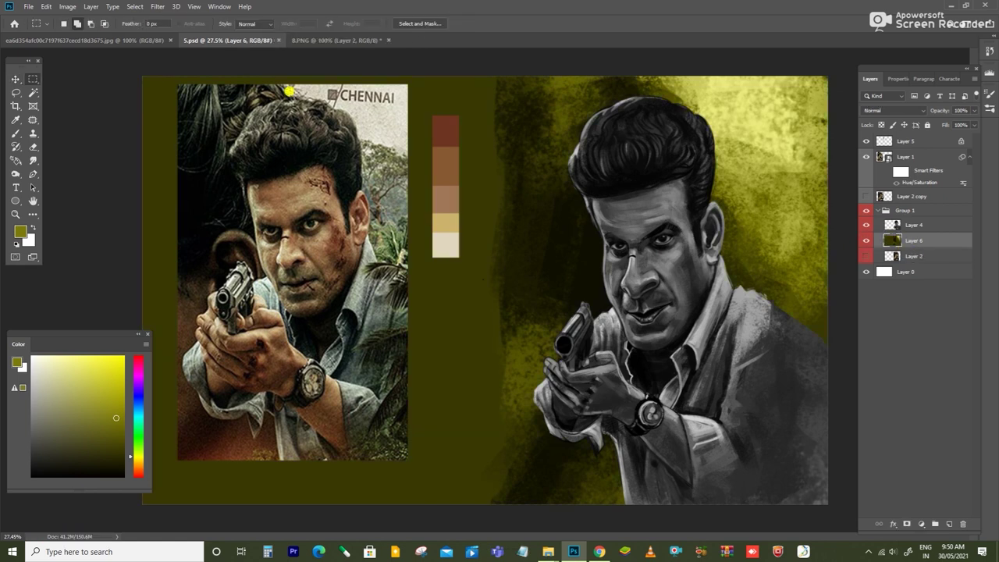
left_click_drag(122, 64, 499, 504)
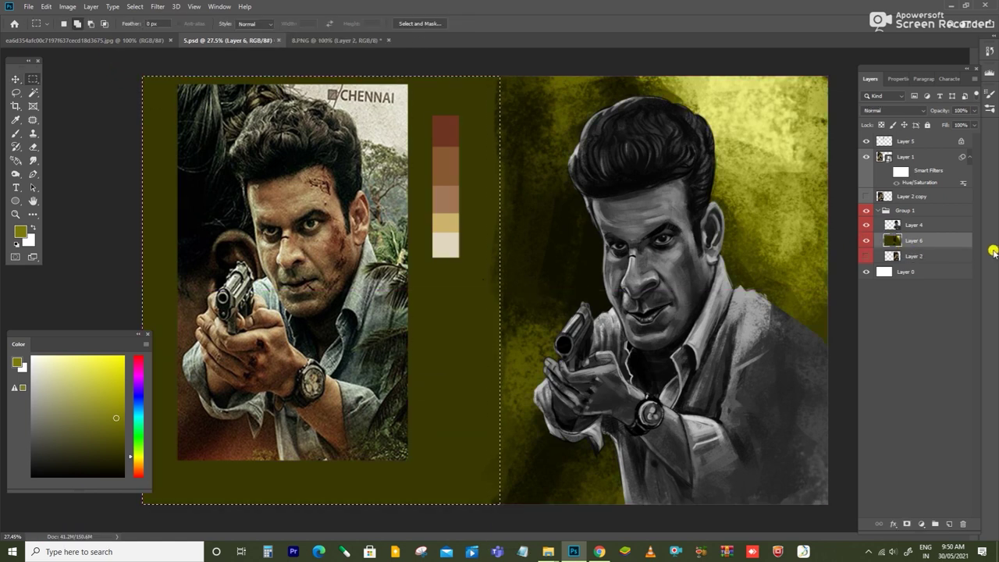
key("ctrl+j")
mouse_move(74, 406)
left_mouse_down()
mouse_move(6, 412)
mouse_move(18, 435)
left_mouse_up()
key("alt+BackSpace")
key("v")
key("alt+BackSpace")
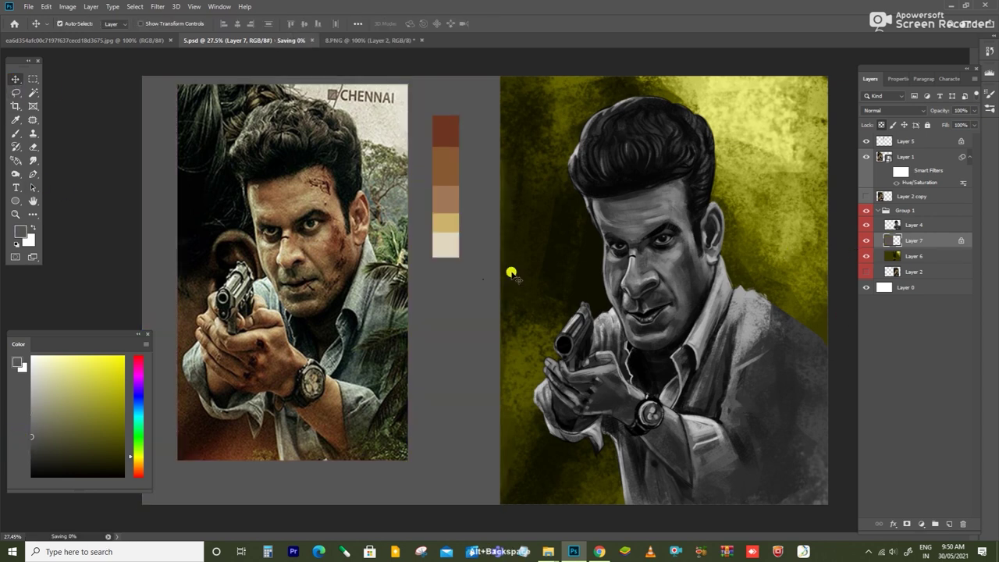
Paint the Layer 6 background with sampled dark olive and pale yellow tones
left_click(565, 275)
key("b")
key("d")
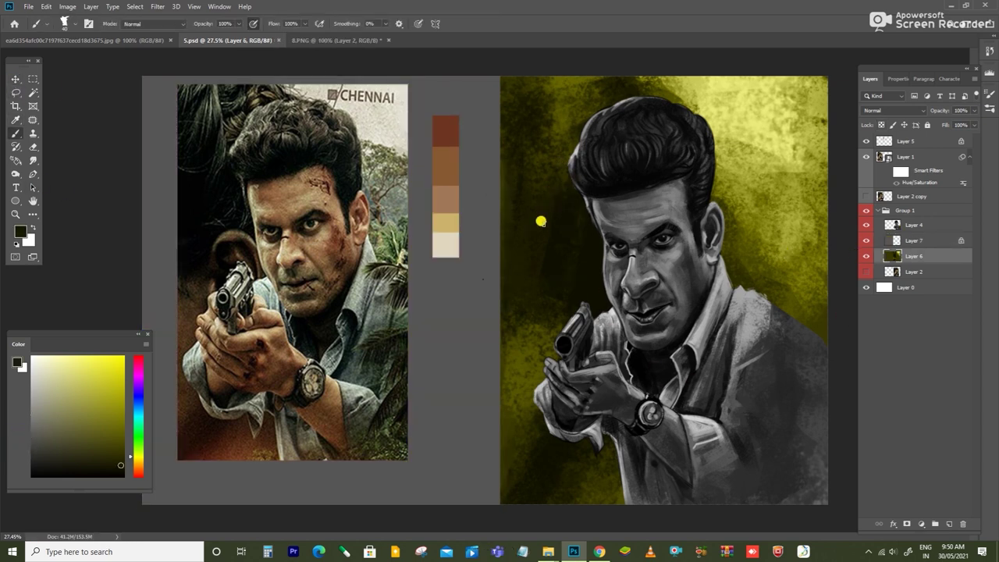
key("bracketright")
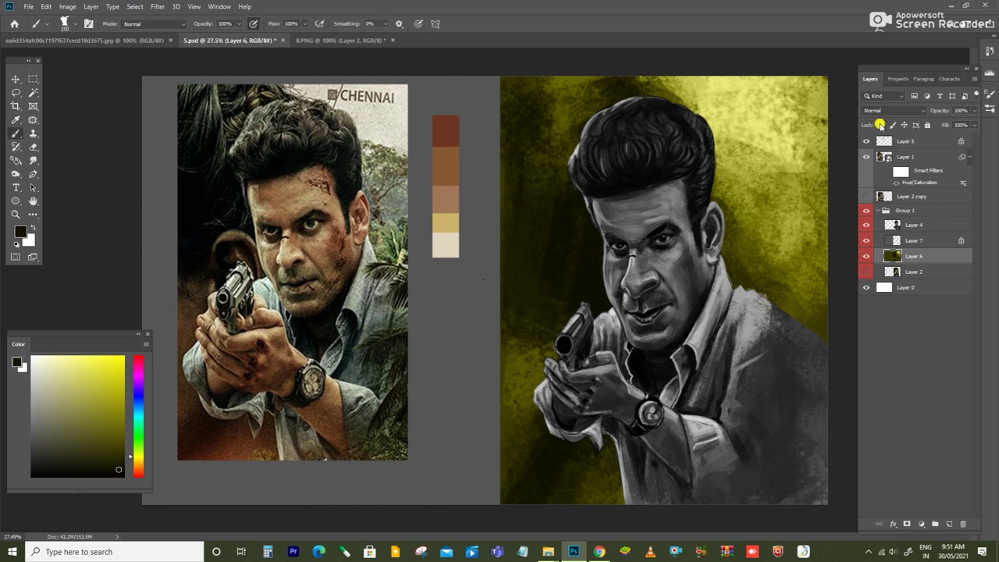
key("i")
left_click(527, 457)
key("b")
left_click(756, 131, "alt")
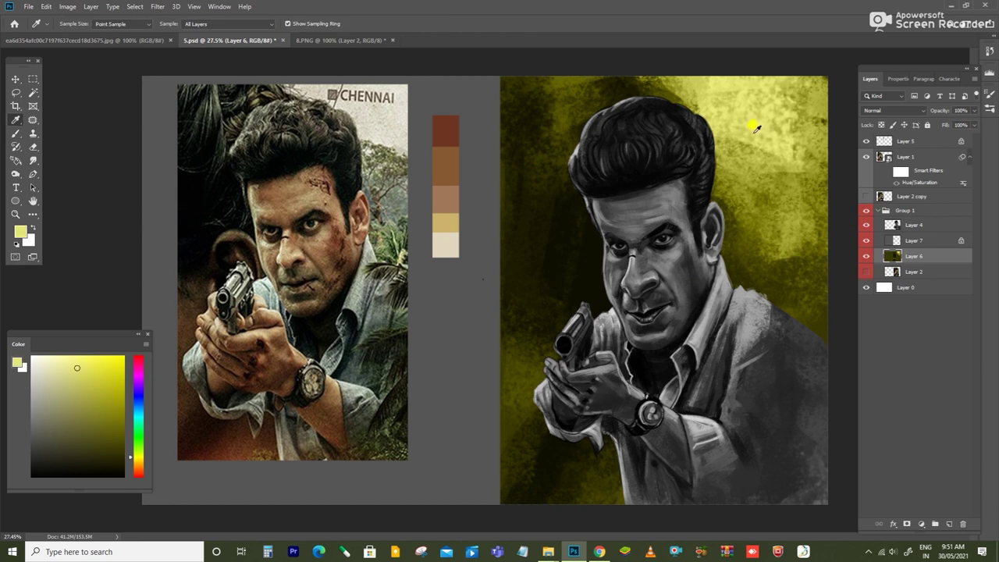
left_click(569, 109, "alt")
key("bracketleft")
key("bracketleft")
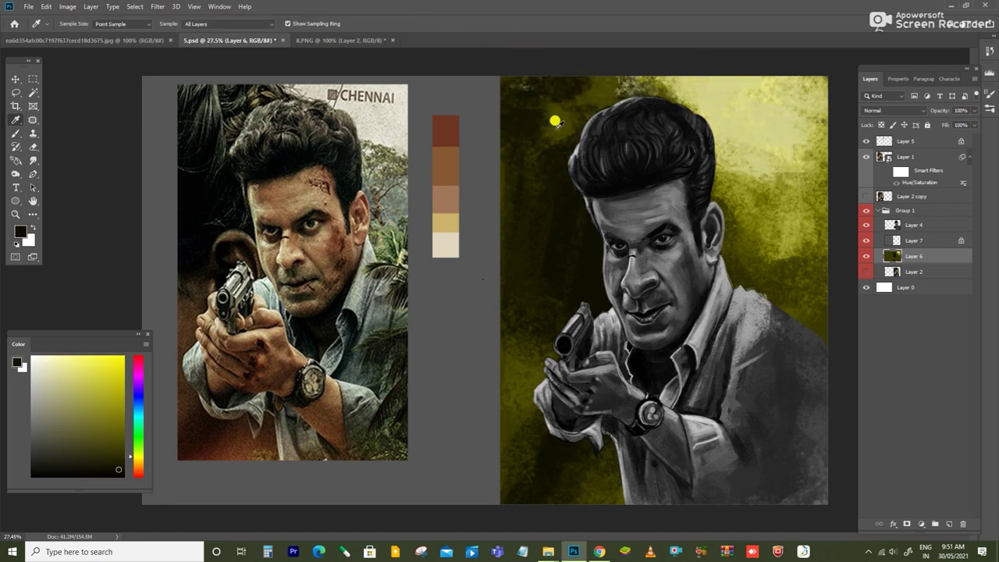
left_click(557, 230, "alt")
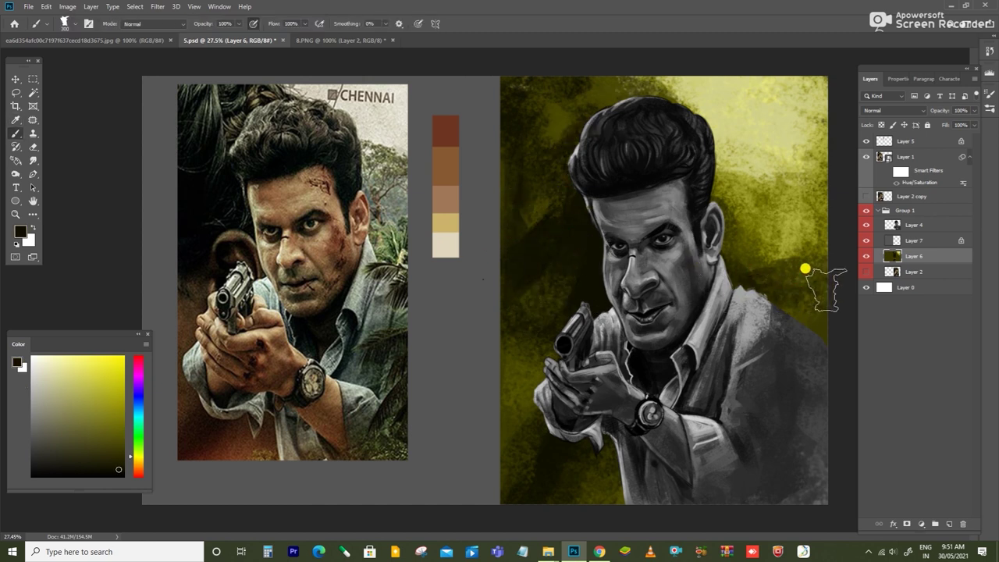
Erase around the figure on Layer 4, then resume painting Layer 6 in olive green
key("v")
left_click(772, 318)
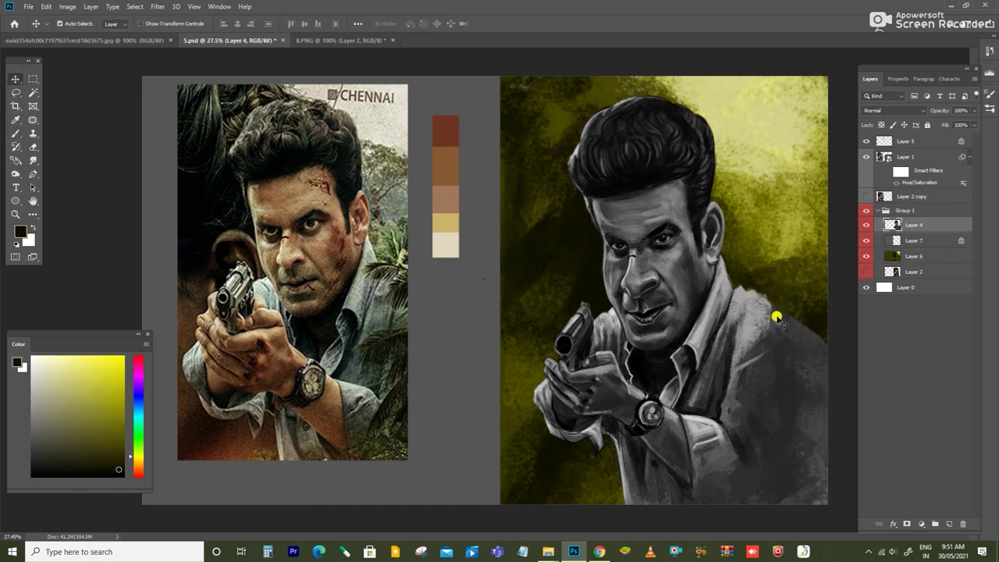
key("e")
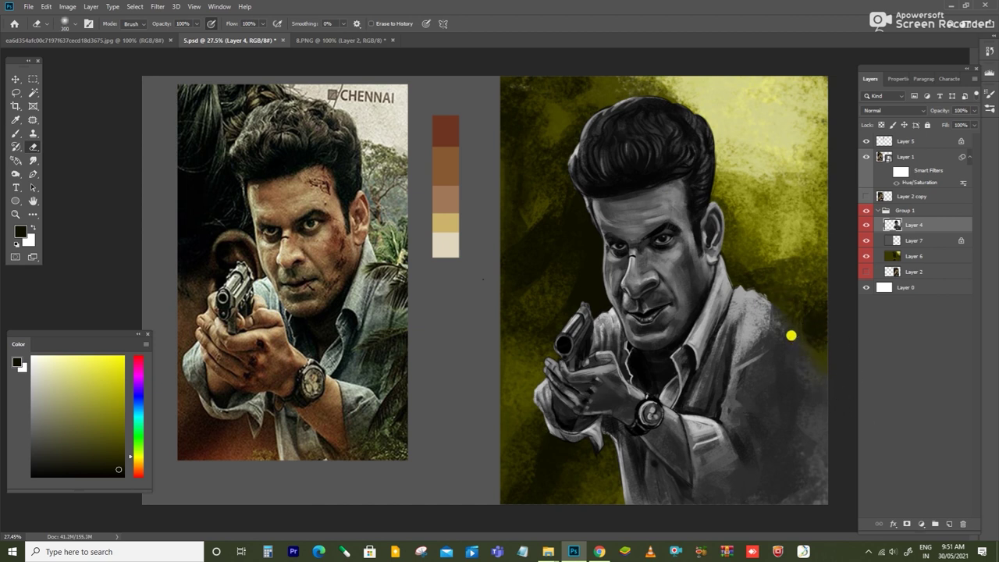
left_click(736, 268, "ctrl")
key("i")
key("b")
left_click(702, 176, "alt")
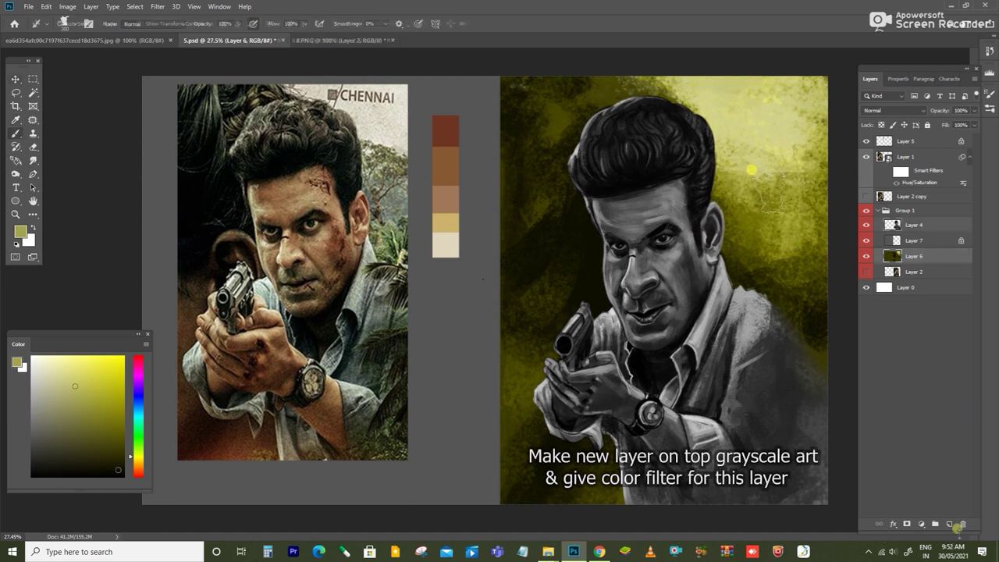
Create Layer 8 at the top of Group 1 in Color blend mode
key("v")
key("d")
key("ctrl+shift+alt+n")
left_click_drag(913, 256, 911, 231)
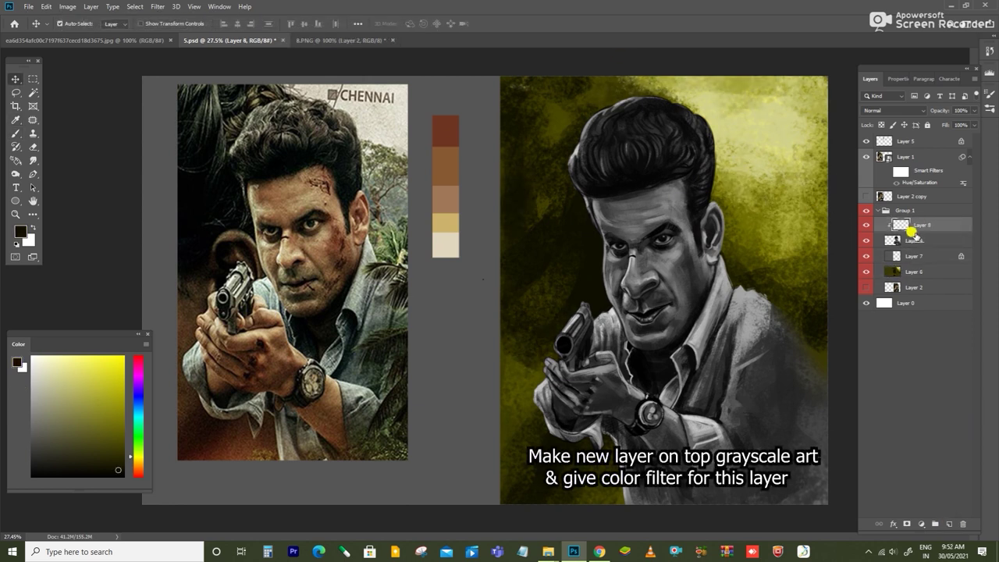
left_click(879, 111)
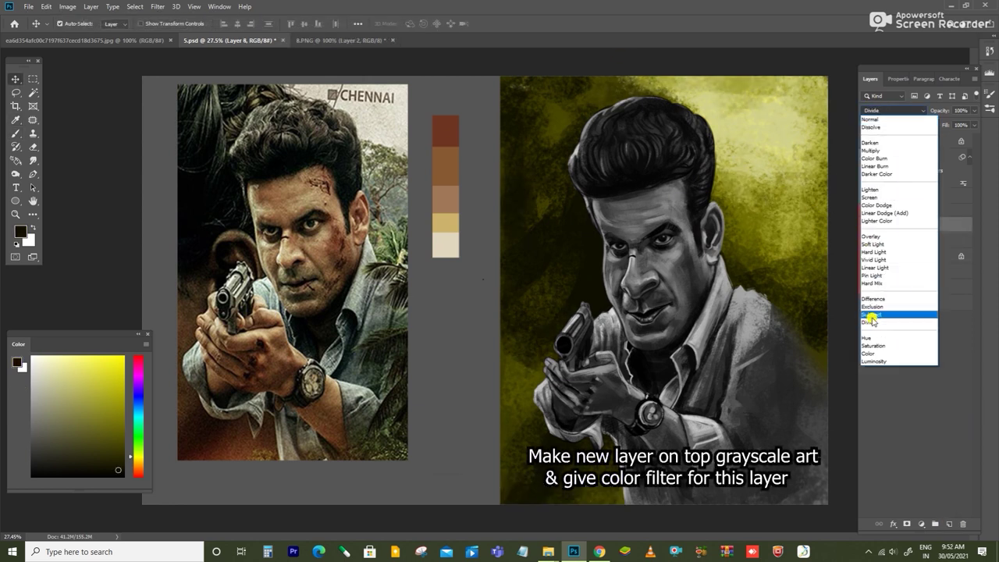
key("Escape")
left_click(894, 115)
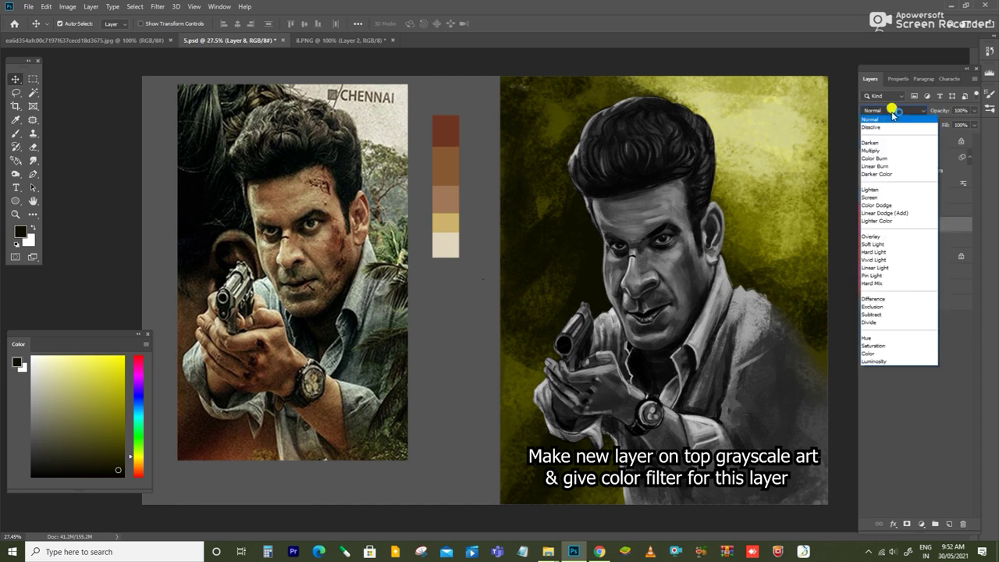
left_click(889, 356)
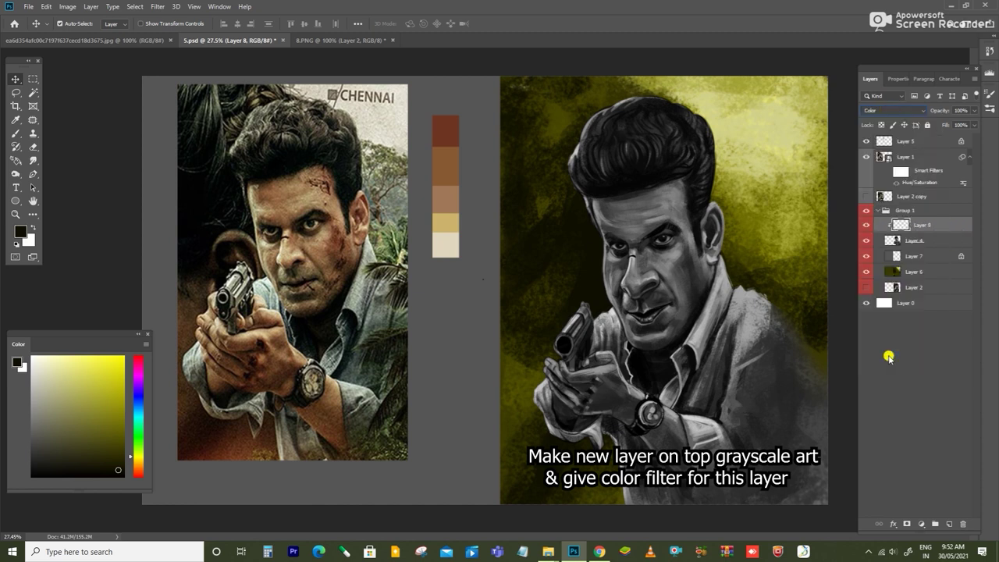
Pick a dark blue and start brushing it over the hair
key("b")
left_click(454, 134, "alt")
key("i")
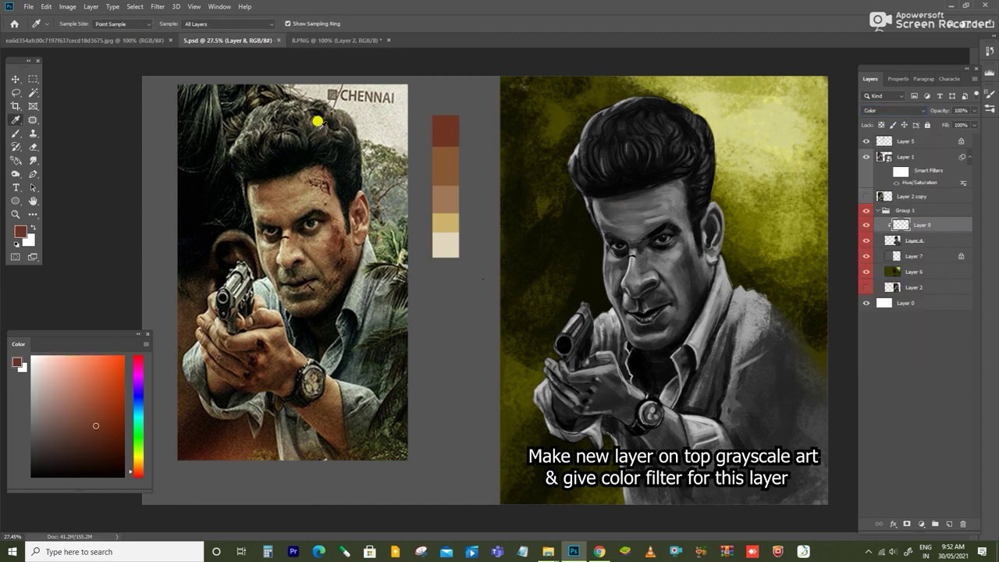
left_click(73, 414)
key("b")
left_click_drag(638, 105, 666, 123)
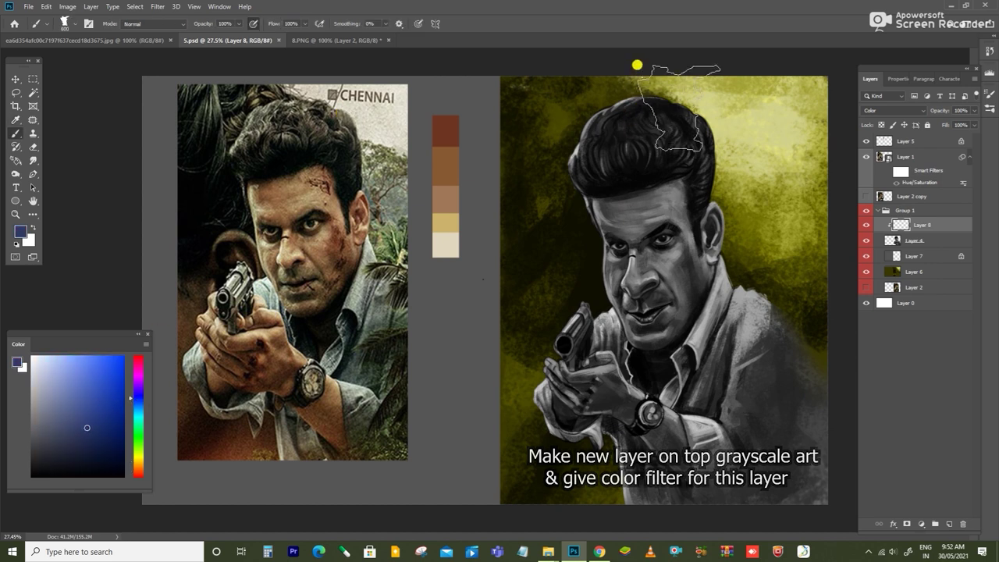
Paint the forehead orange-brown, then add olive-yellow and pale yellow face tones
left_click(438, 123, "alt")
mouse_move(607, 212)
left_mouse_down()
mouse_move(653, 185)
mouse_move(668, 276)
mouse_move(646, 234)
mouse_move(664, 247)
mouse_move(638, 298)
mouse_move(668, 194)
mouse_move(584, 186)
left_mouse_up()
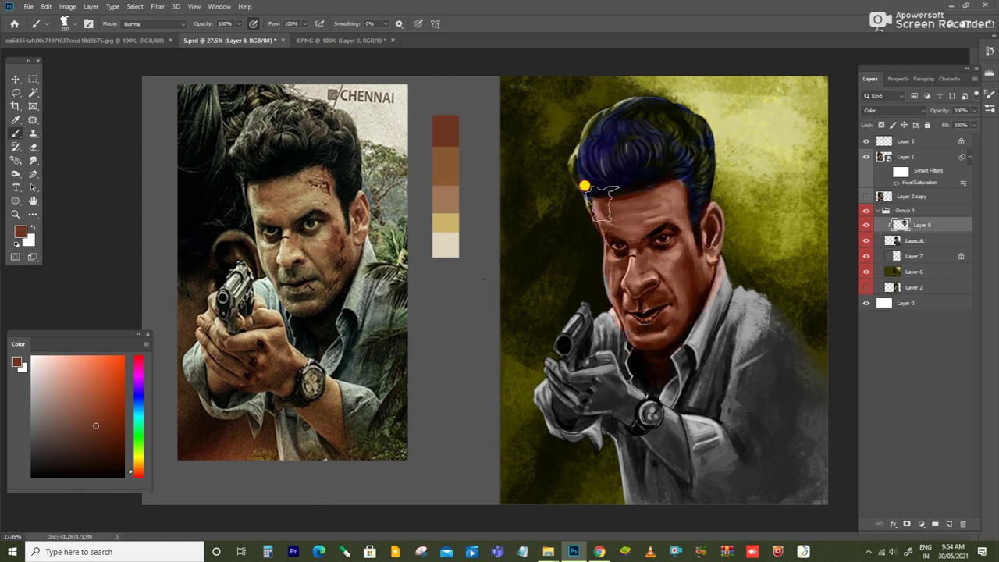
left_click(445, 150, "alt")
key("alt")
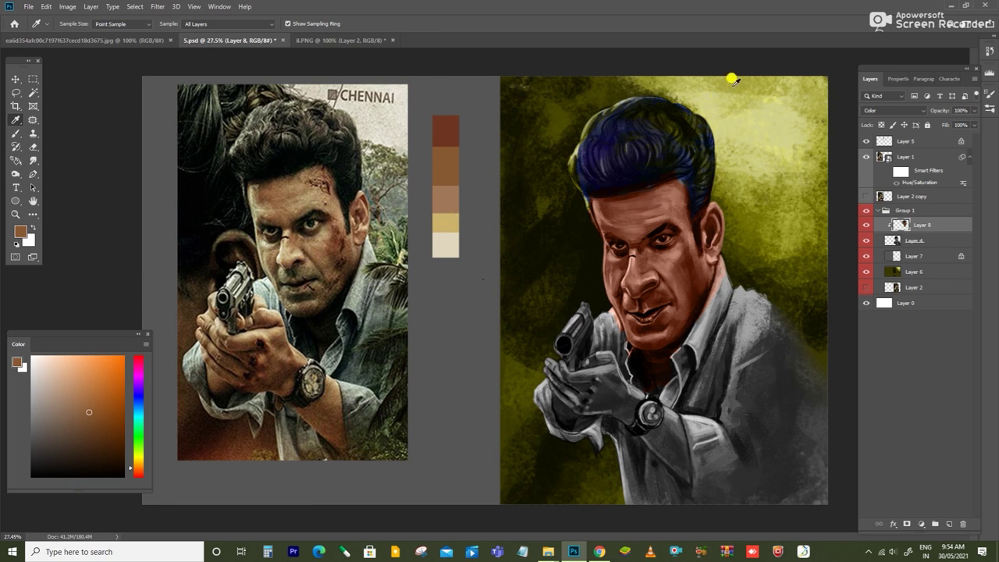
left_click(733, 79, "alt")
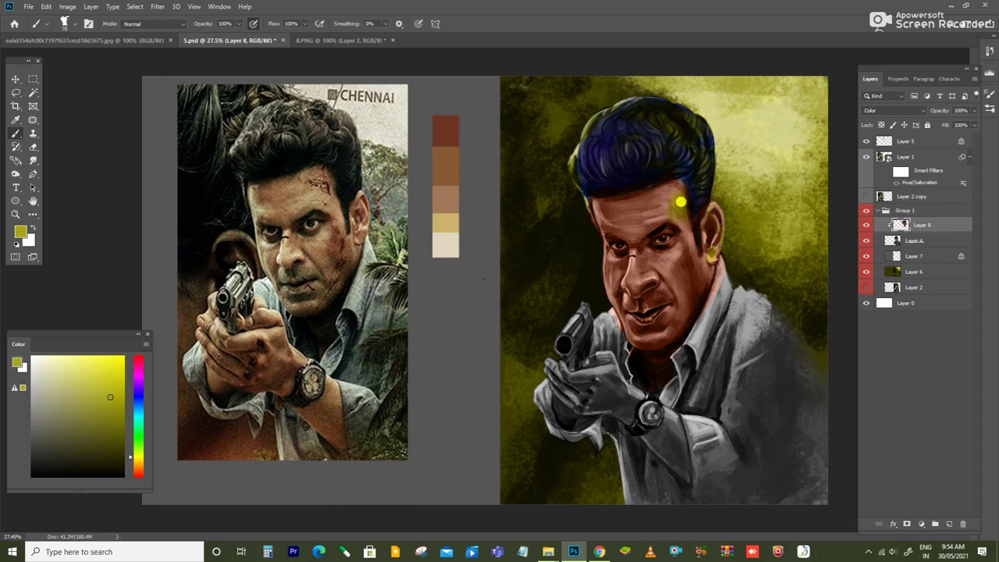
left_click(74, 374)
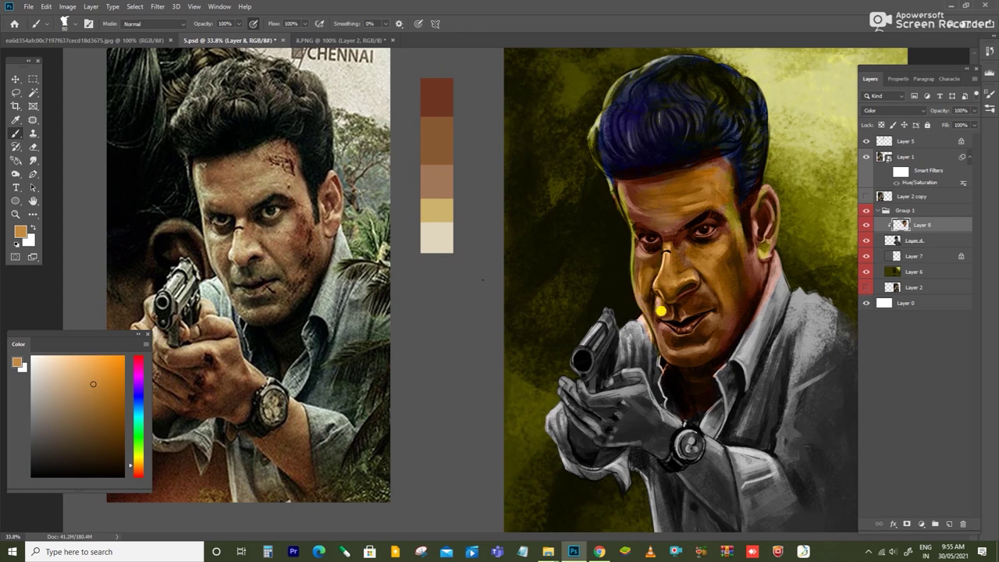
left_click(673, 298, "alt")
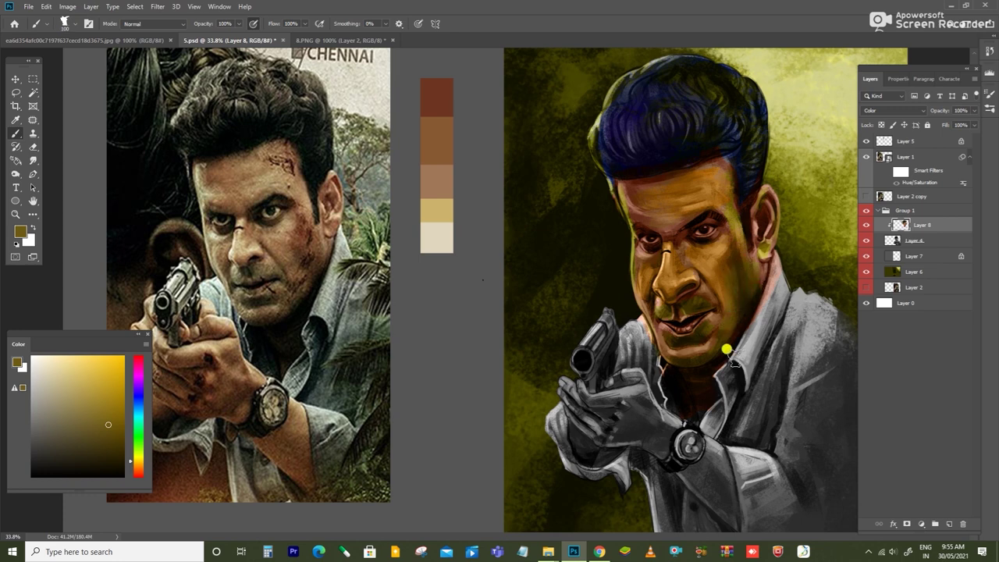
Paint the face with photo brown-orange, olive, a dark brown nose shadow and swatch tan
key("i")
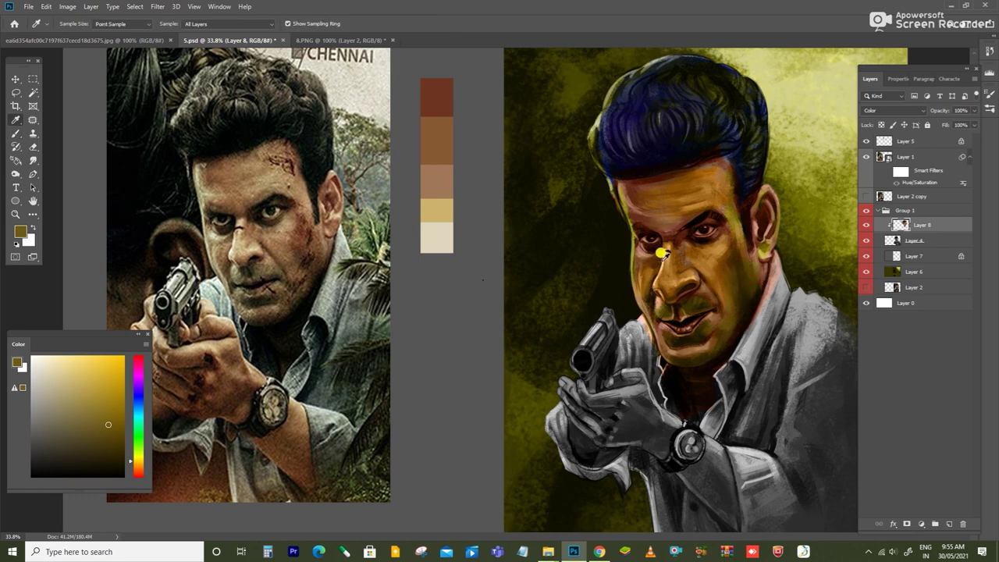
left_click(246, 224)
key("b")
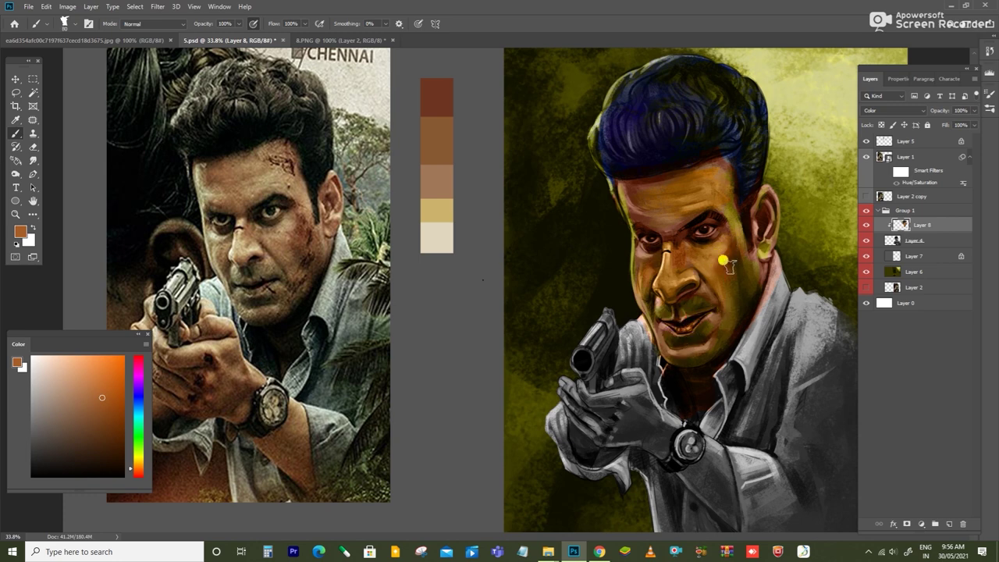
left_click(691, 302, "alt")
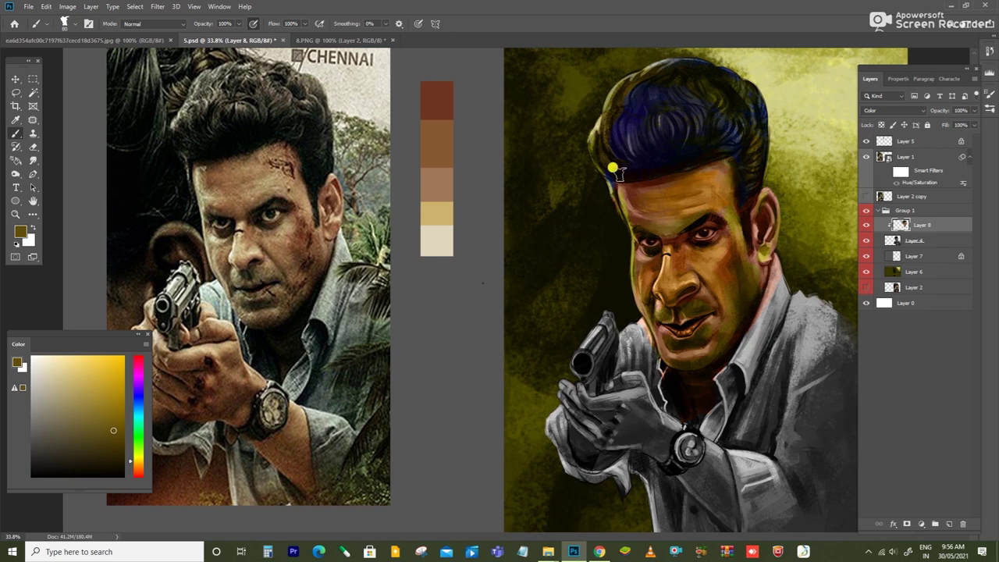
left_click(659, 291, "alt")
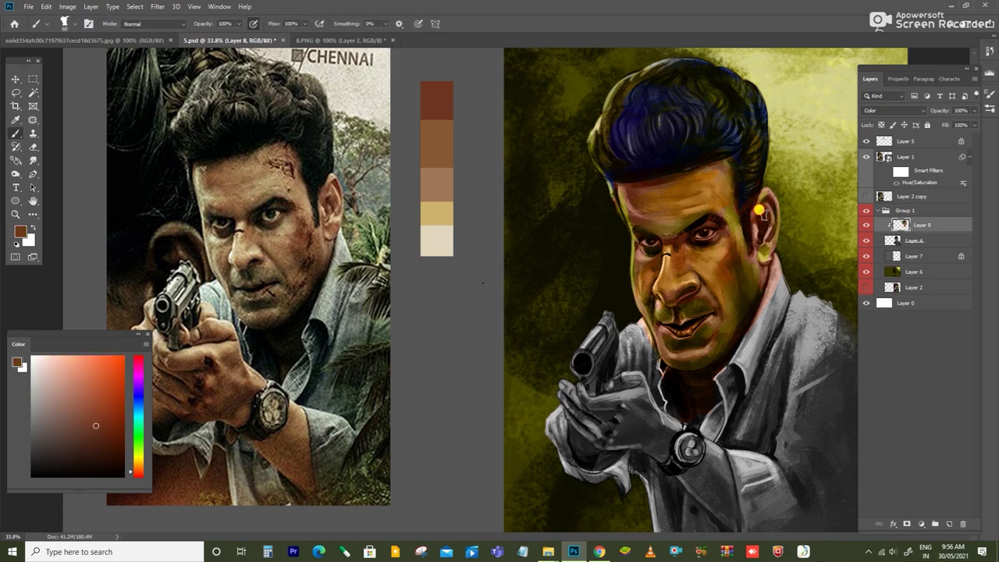
left_click(450, 206, "alt")
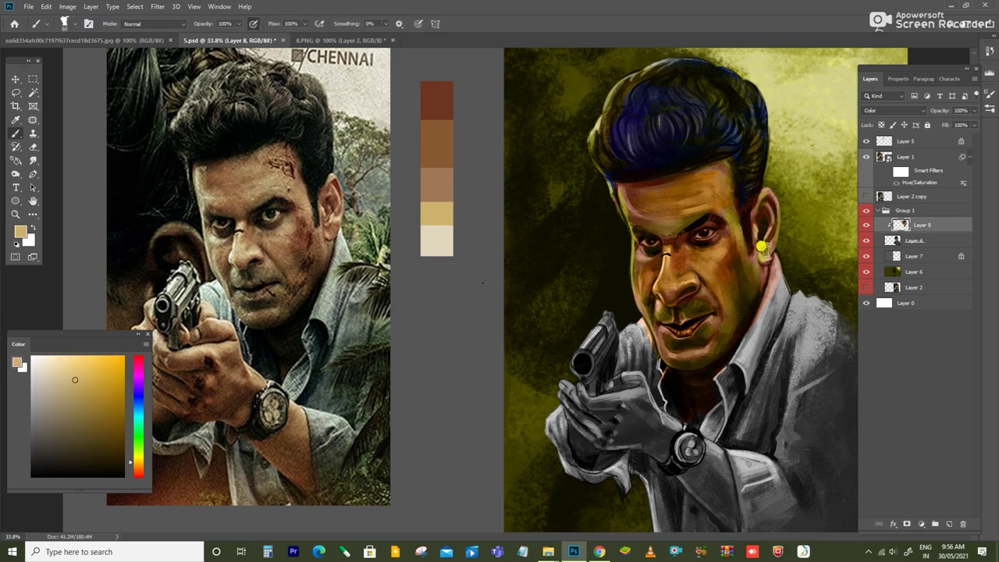
scroll(734, 273, "down", 1)
left_click(451, 72, "alt")
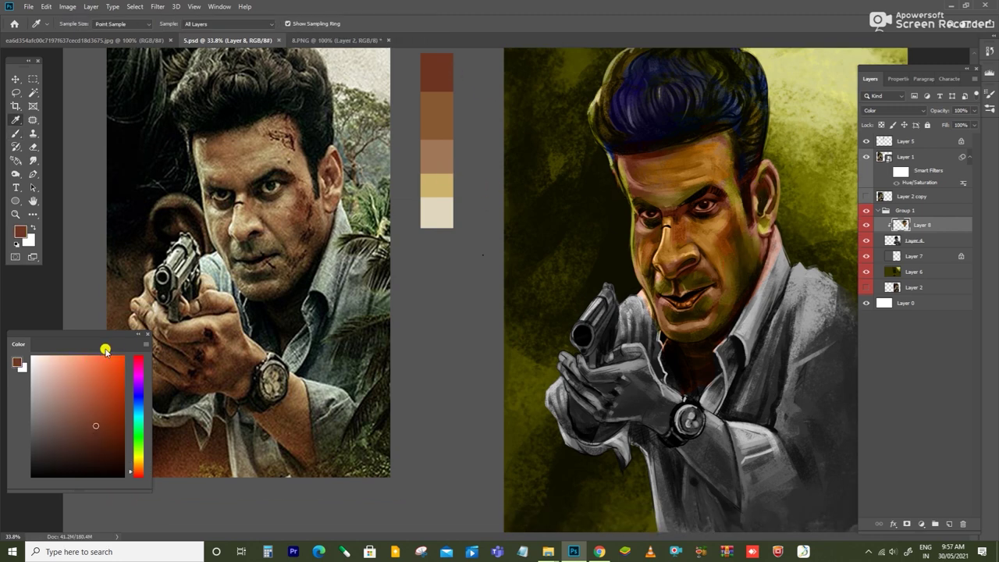
Paint the gun hand and forearm red-brown, then add olive-yellow strokes sampled from the background
mouse_move(618, 368)
left_mouse_down()
mouse_move(558, 355)
mouse_move(629, 356)
mouse_move(561, 367)
left_mouse_up()
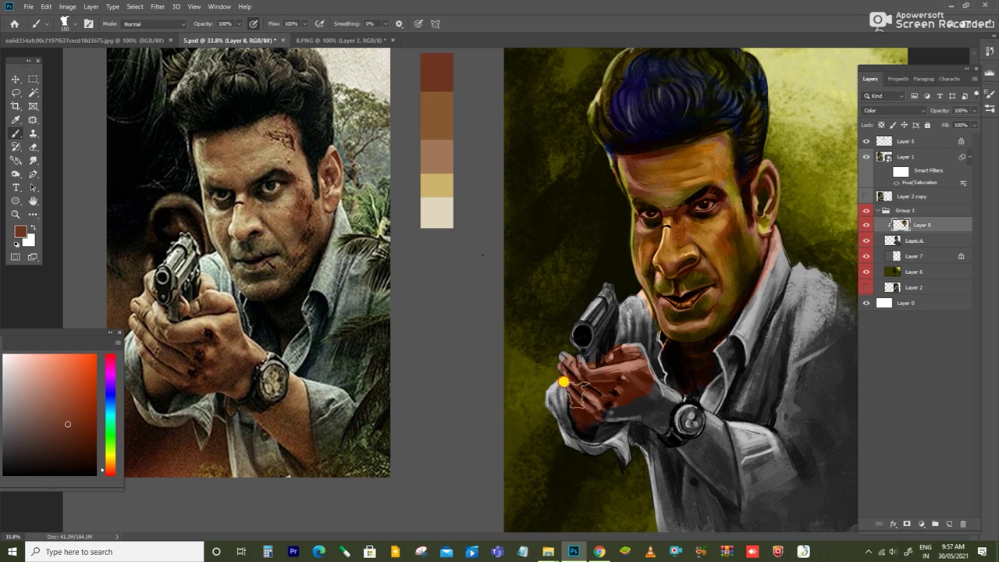
mouse_move(648, 397)
left_mouse_down()
mouse_move(602, 396)
mouse_move(662, 414)
mouse_move(709, 473)
left_mouse_up()
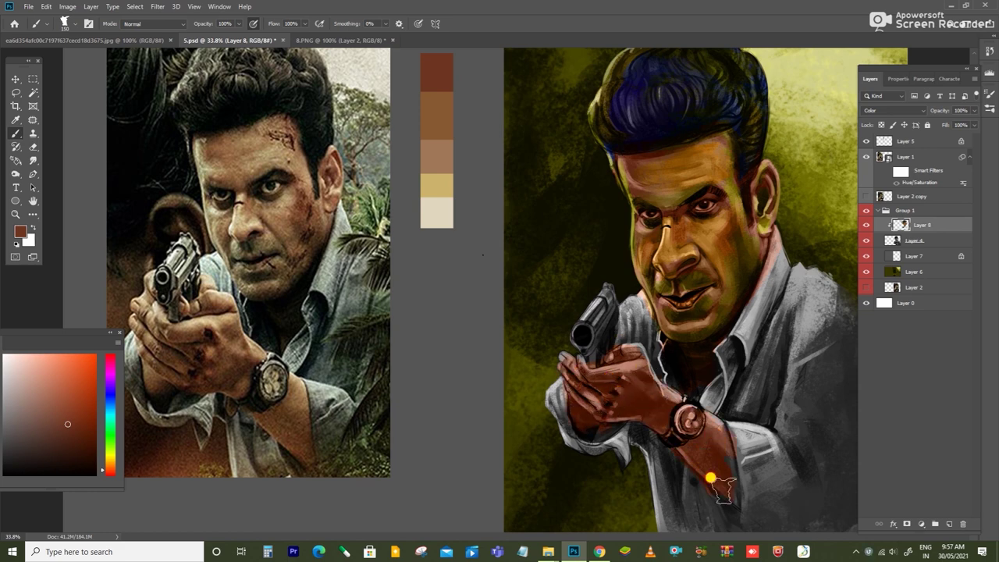
key("i")
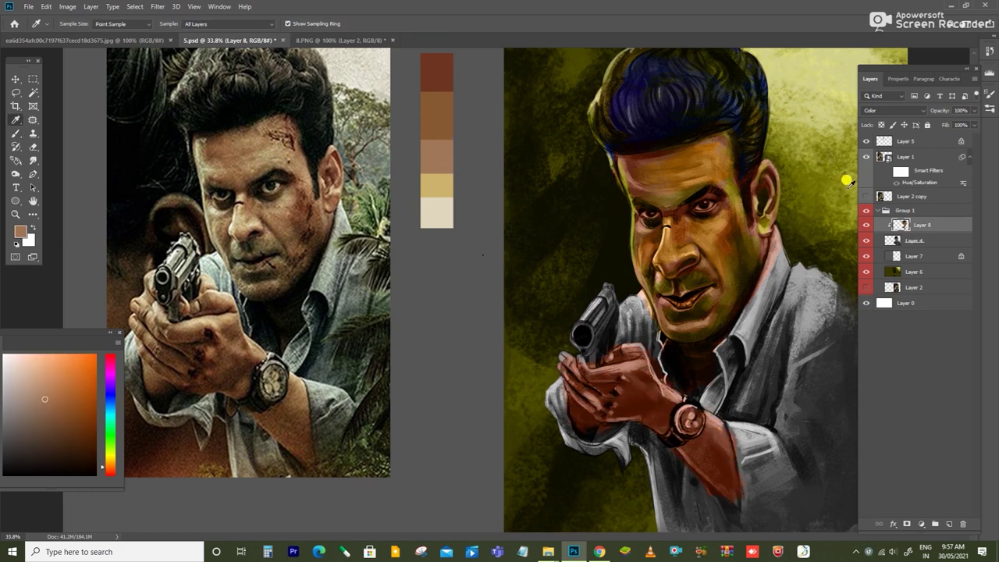
left_click(75, 391)
key("b")
left_click_drag(646, 361, 668, 394)
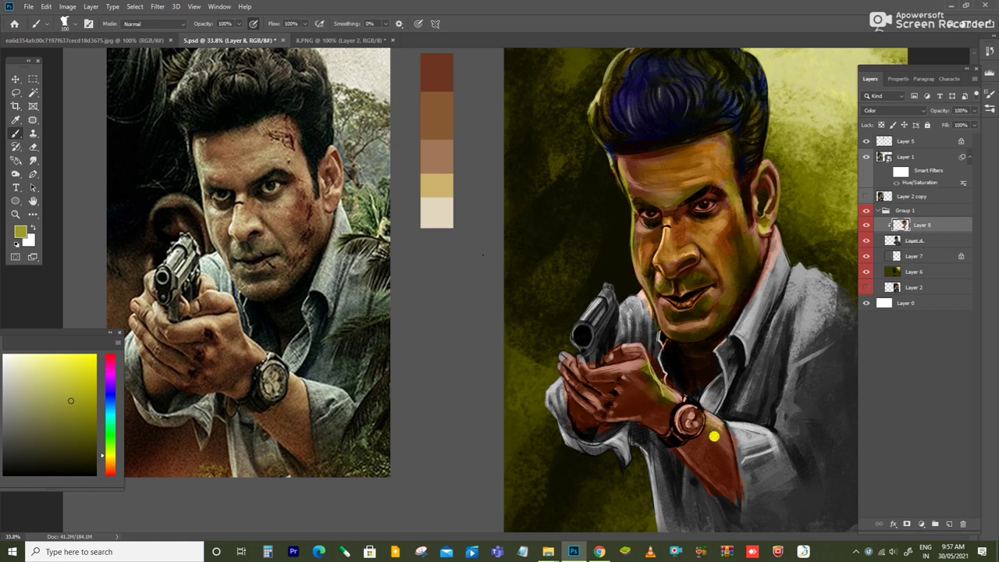
Try brown and orange wrist tones, then paint the sleeve edge dark green and the shirt greenish-grey
left_click(436, 116, "alt")
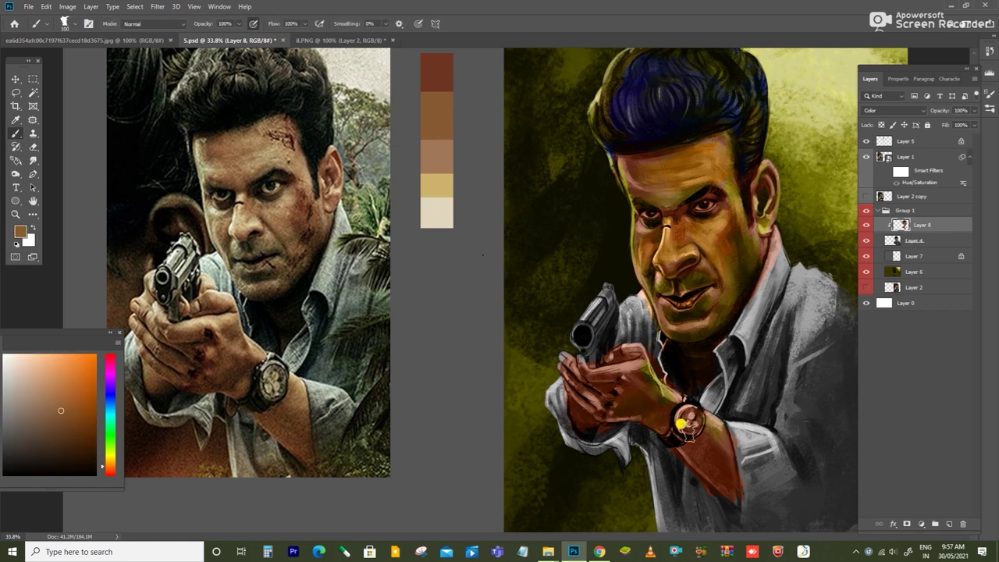
left_click(616, 362, "alt")
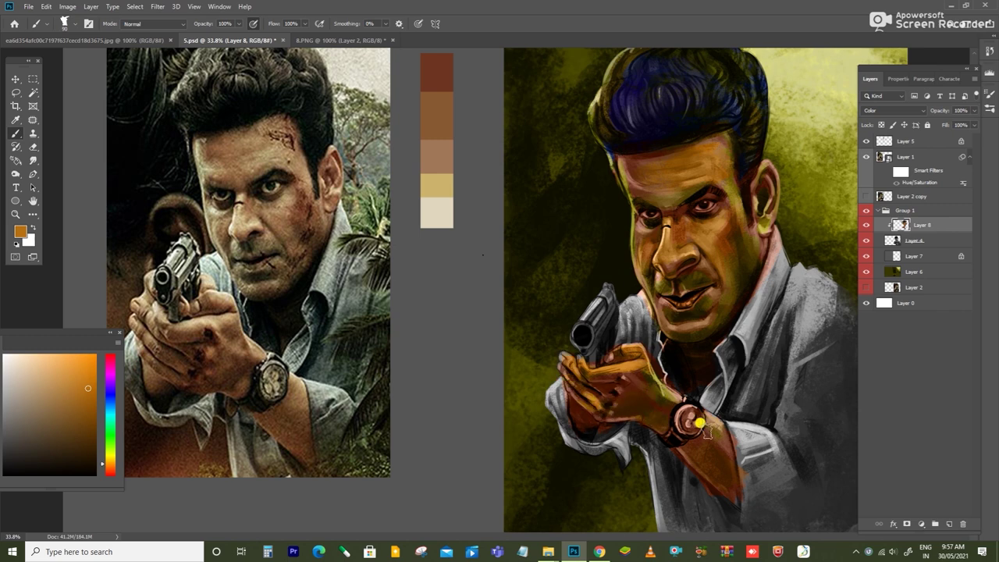
left_click(608, 395, "alt")
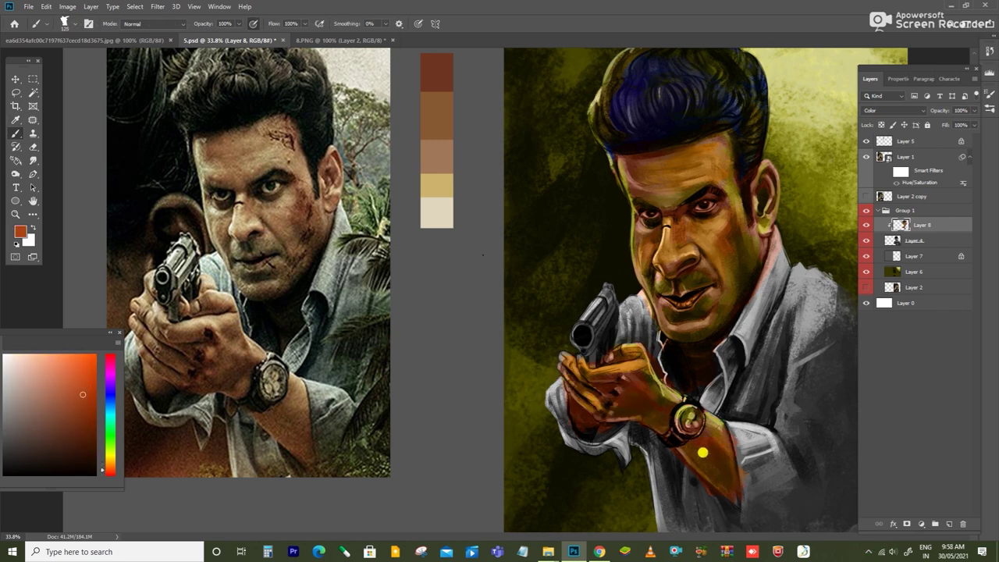
left_click(327, 367, "alt")
left_click(60, 431)
left_click_drag(546, 394, 562, 448)
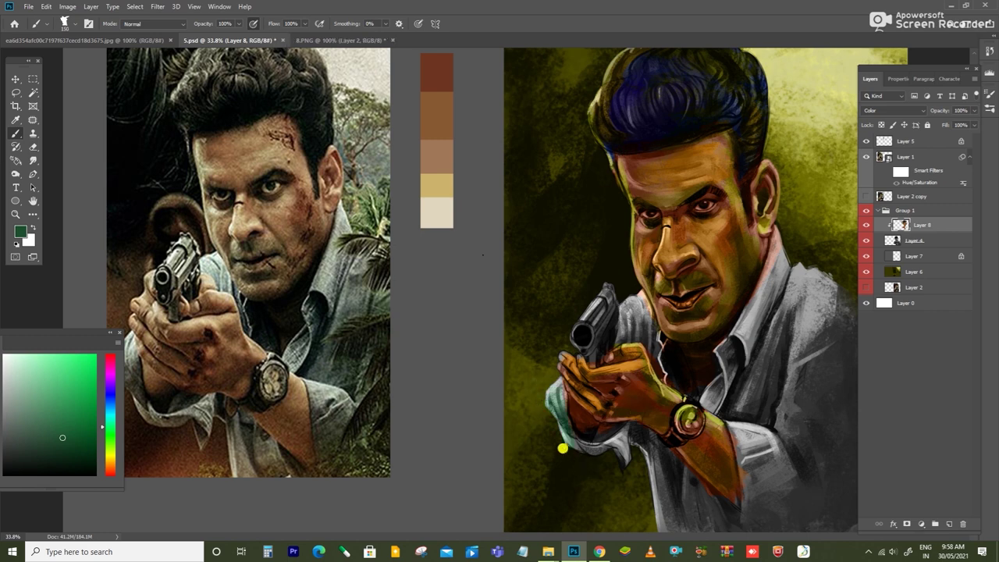
left_click(221, 357, "alt")
mouse_move(771, 272)
left_mouse_down()
mouse_move(708, 361)
mouse_move(737, 414)
mouse_move(613, 442)
left_mouse_up()
scroll(659, 367, "up", 1)
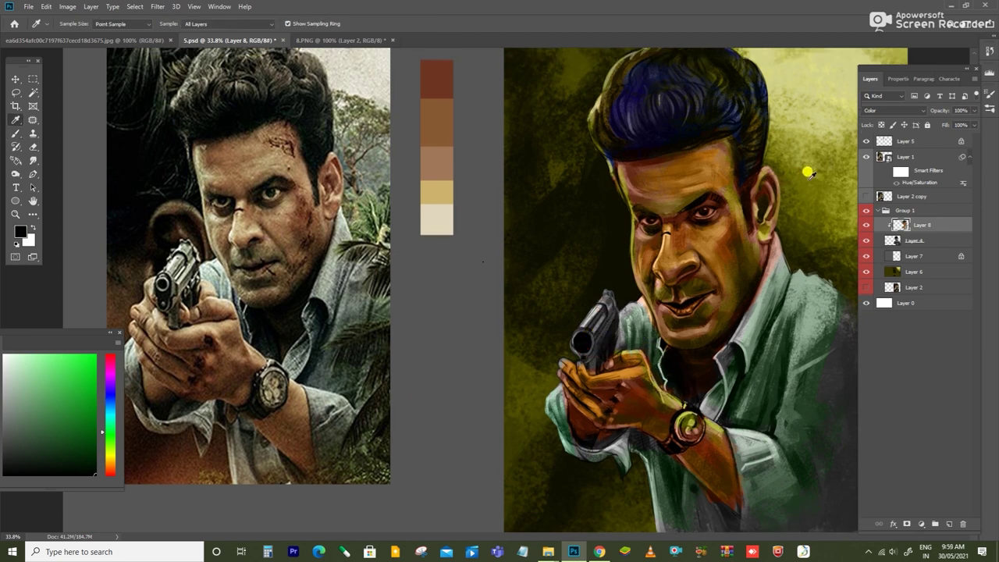
Tint the top of the gun olive-yellow, then teal with a 60 px brush
left_click(809, 173, "alt")
left_click_drag(602, 300, 578, 341)
left_click(117, 407)
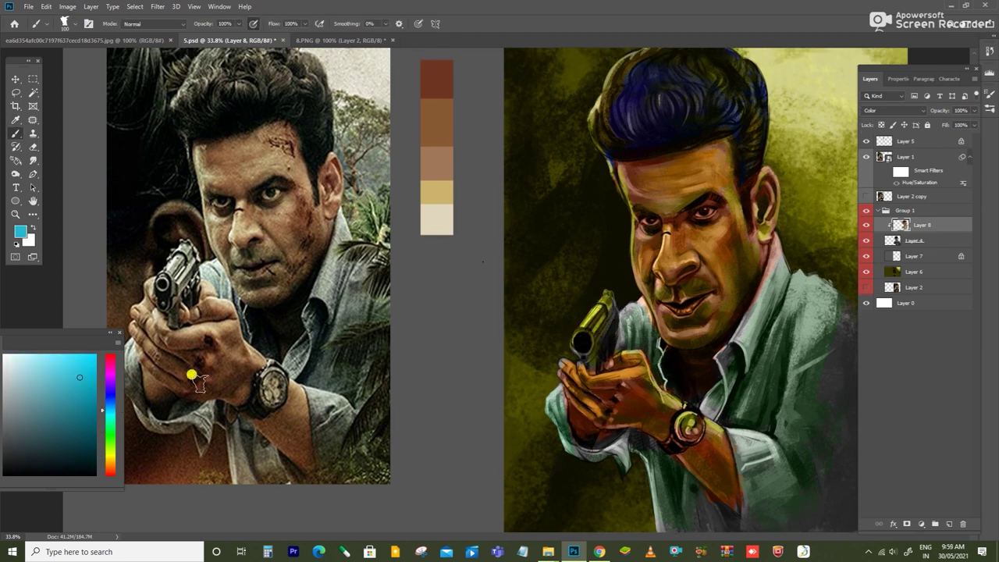
key("bracketleft")
key("bracketleft")
key("bracketleft")
left_click(609, 311, "alt")
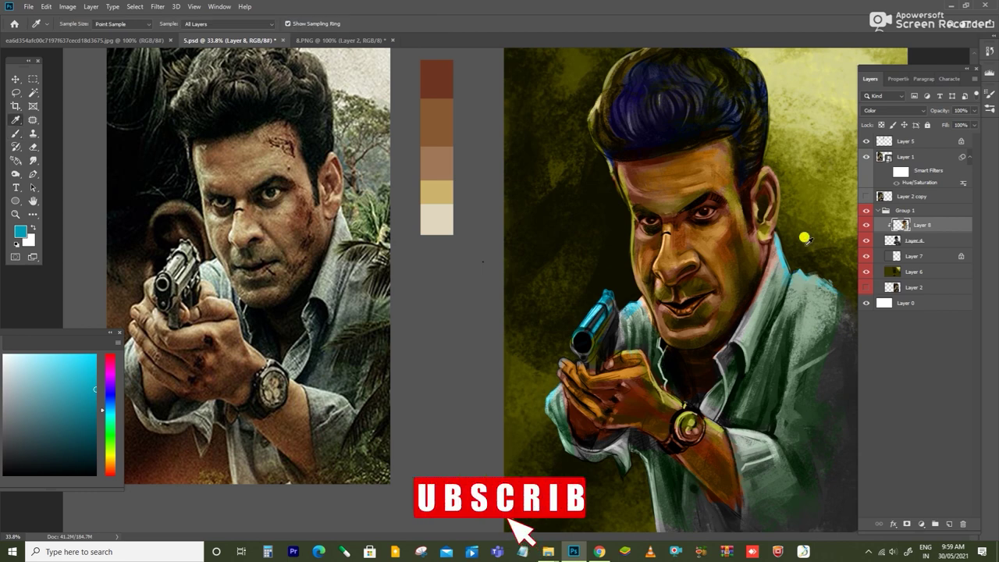
Paint olive-yellow rim light along the hand's left edge, sample the pistol's black, and add a layer above Layer 8
left_click(792, 266, "alt")
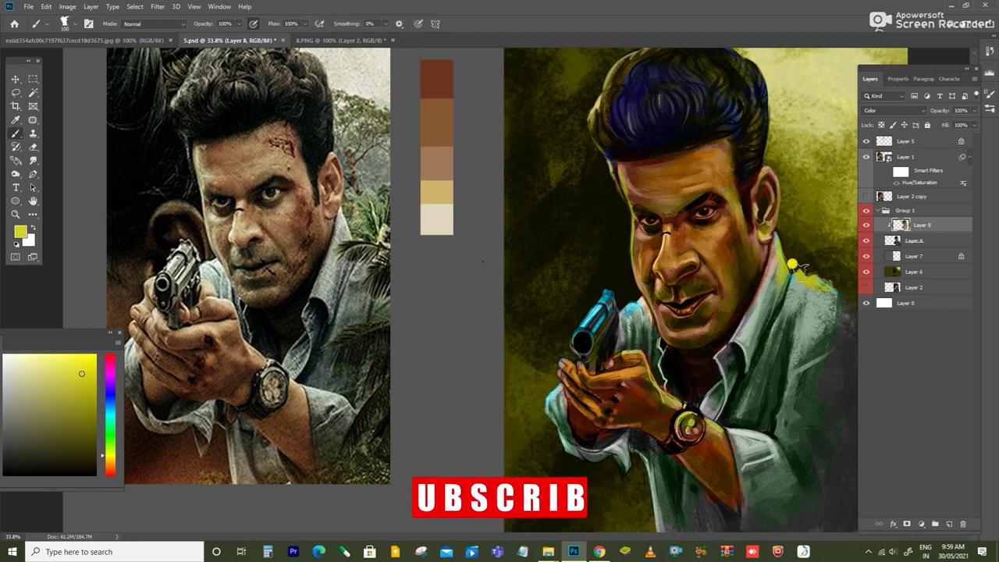
left_click_drag(545, 380, 556, 410)
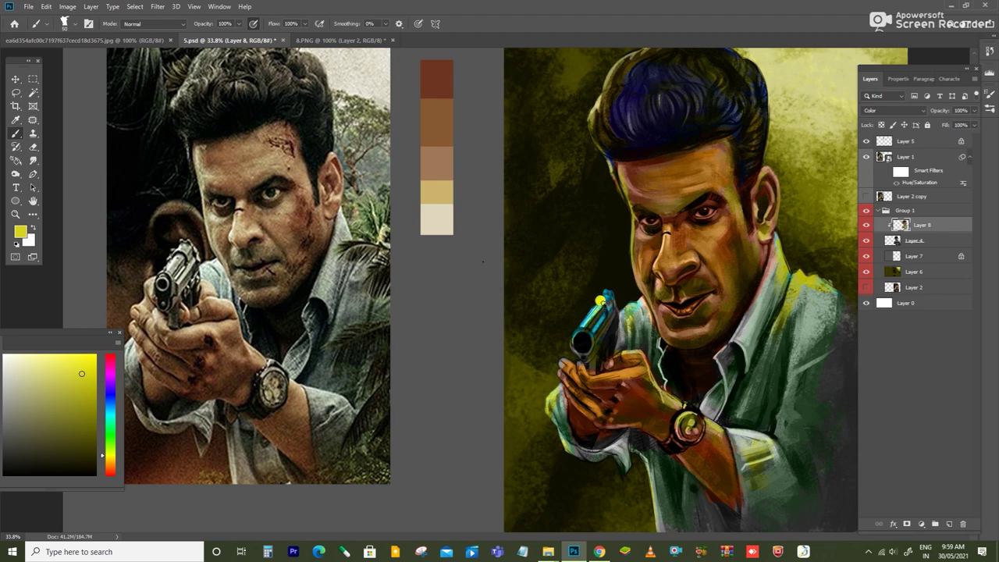
left_click(575, 334, "alt")
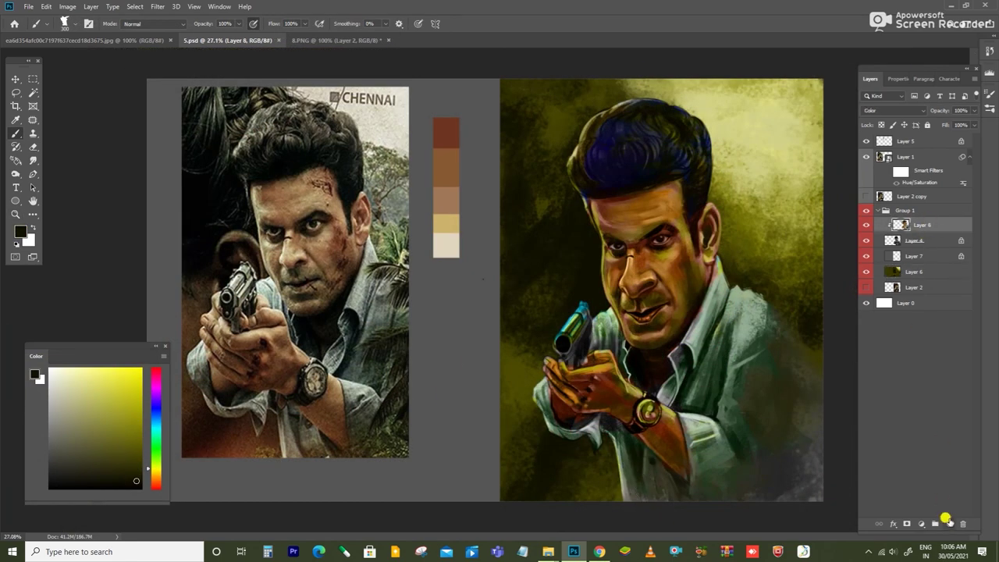
left_click(948, 523)
Save progress and paint pale yellow light along the forehead and cheek edges
key("ctrl+s")
scroll(699, 293, "up", 1)
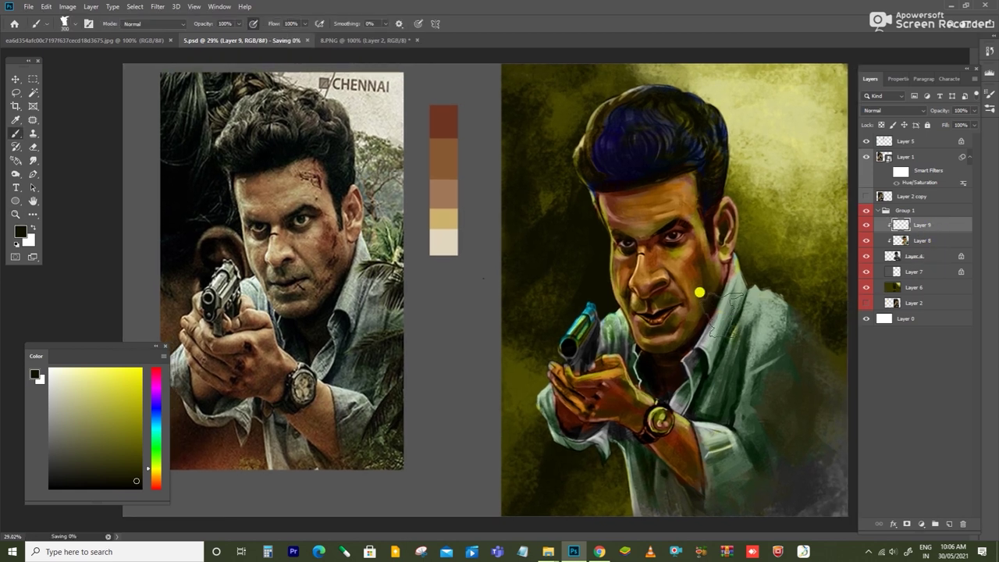
left_click(72, 371)
left_click_drag(597, 198, 607, 232)
scroll(630, 228, "up", 1)
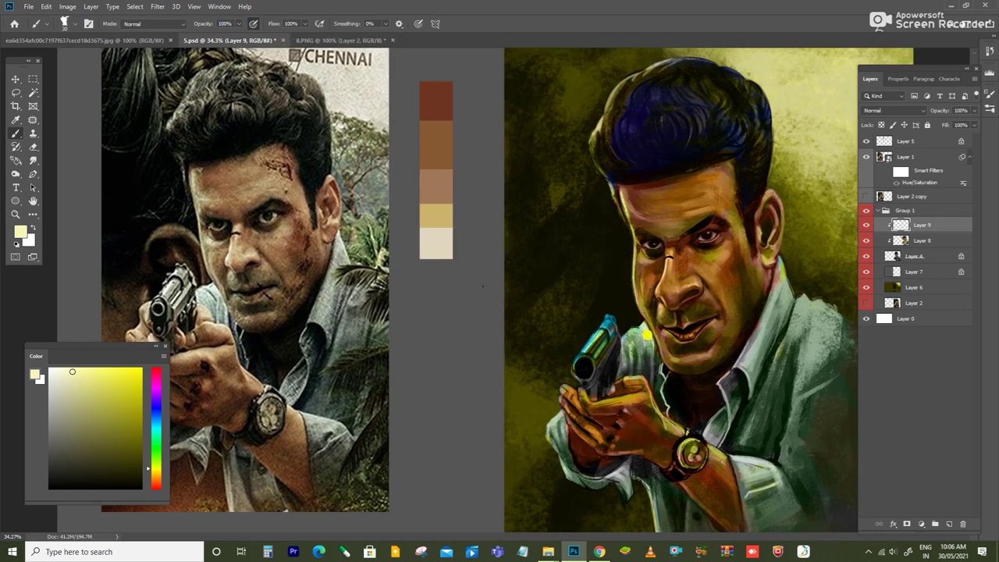
left_click_drag(632, 281, 645, 311)
Sample greens, pale yellow, ear orange-brown, face tan and a dark reddish-brown for the face
left_click(646, 326, "alt")
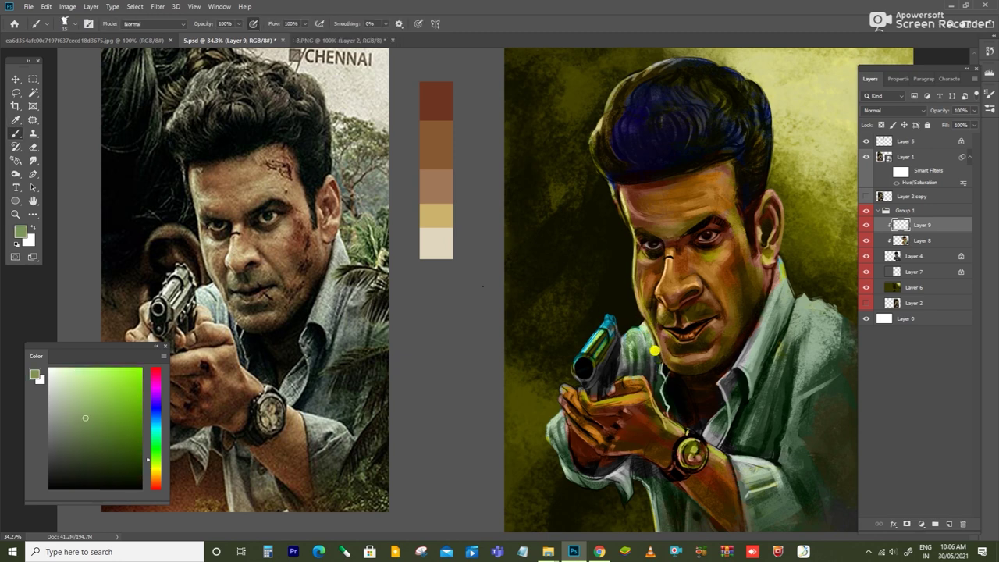
left_click(645, 320, "alt")
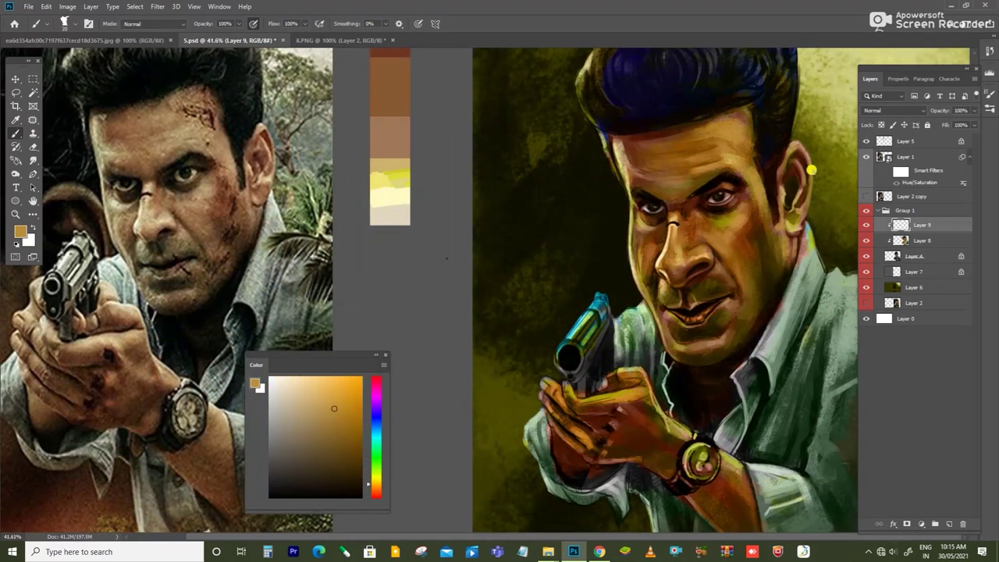
left_click(384, 167, "alt")
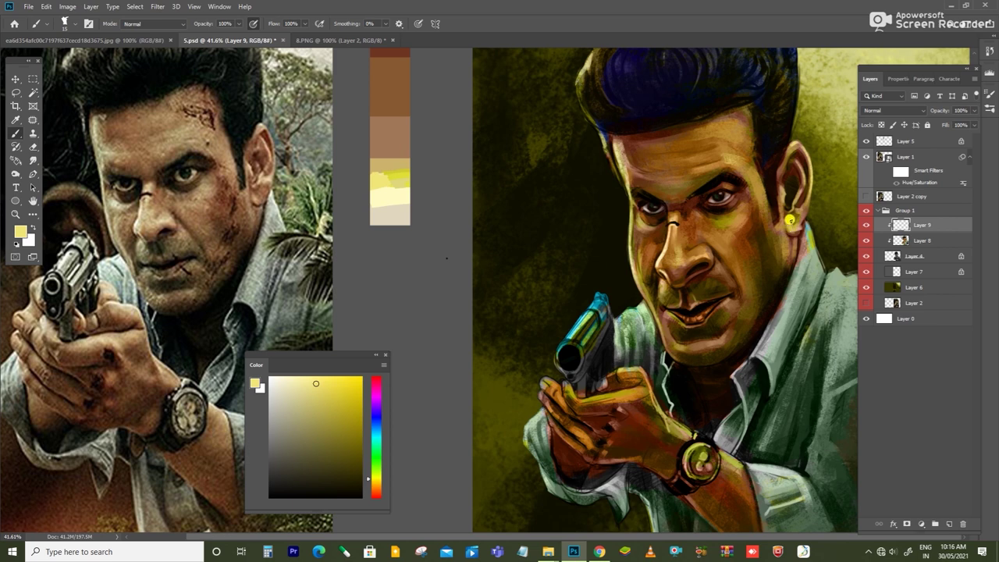
key("ctrl")
left_click(792, 211, "alt")
left_click(660, 251, "alt")
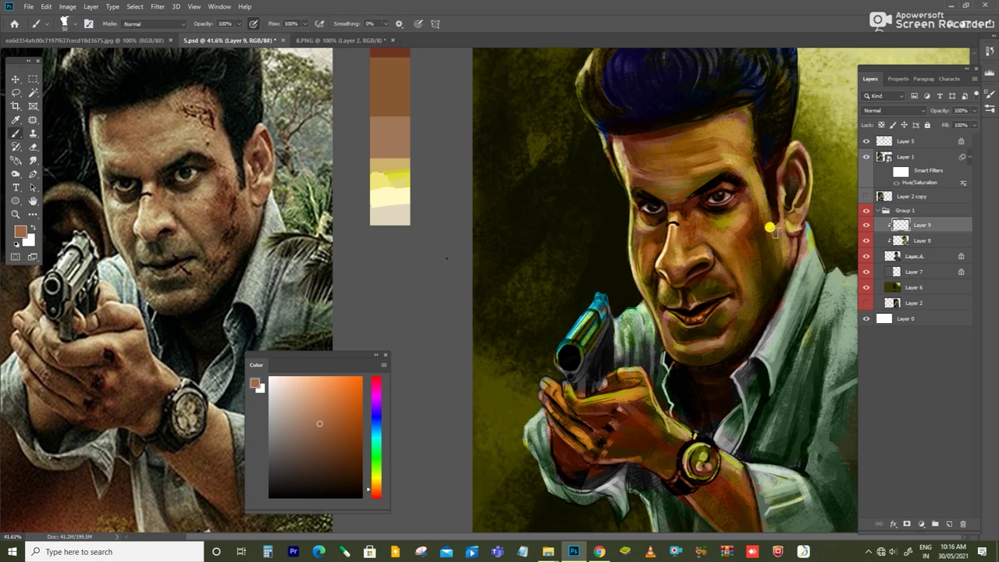
left_click(649, 149, "alt")
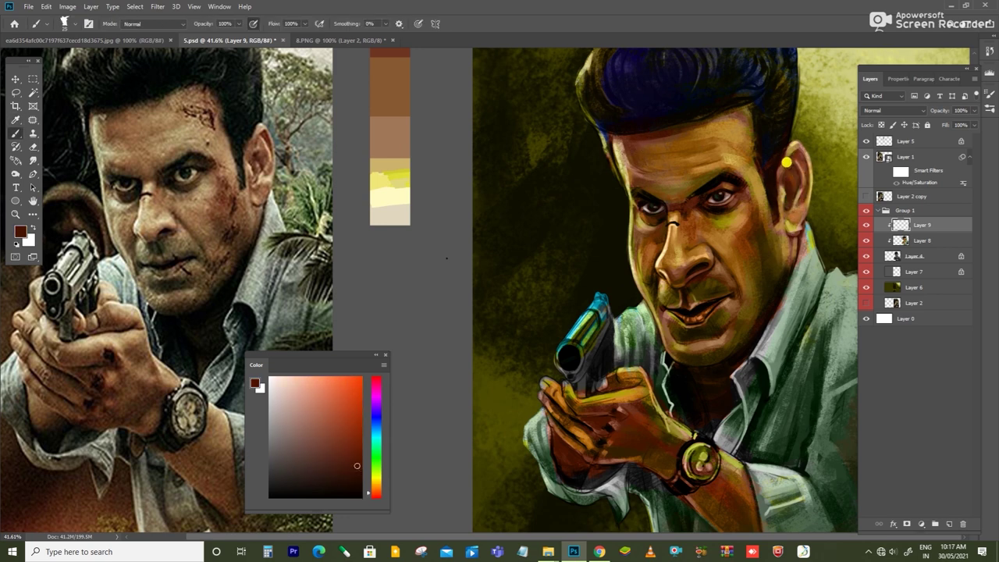
Build ear and cheek skin tones: light yellow, orange-peach, saturated orange and reddish-brown
key("alt")
left_click(791, 185, "alt")
left_click(800, 204, "alt")
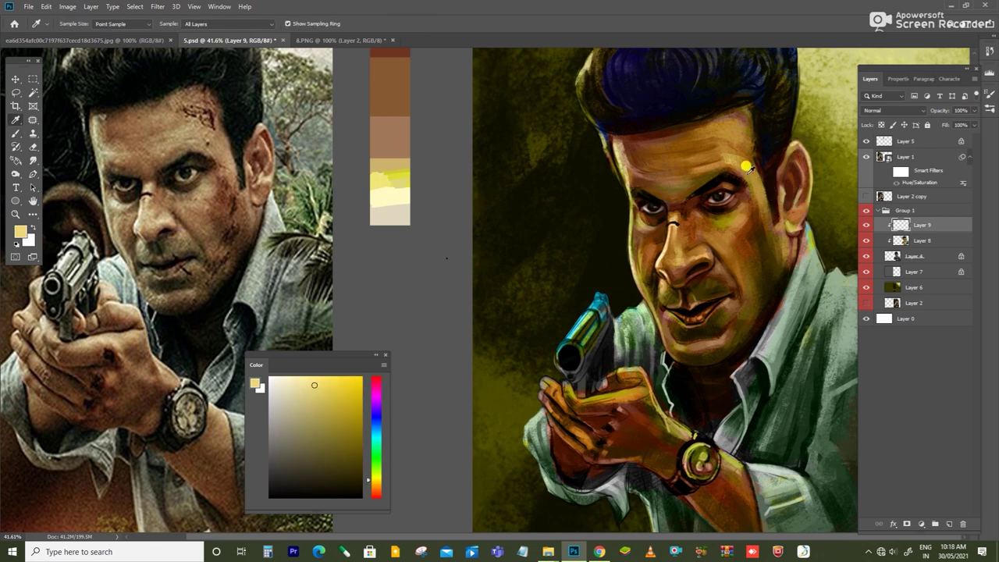
left_click(775, 173, "alt")
left_click(716, 150, "alt")
left_click(334, 382)
scroll(800, 179, "up", 1)
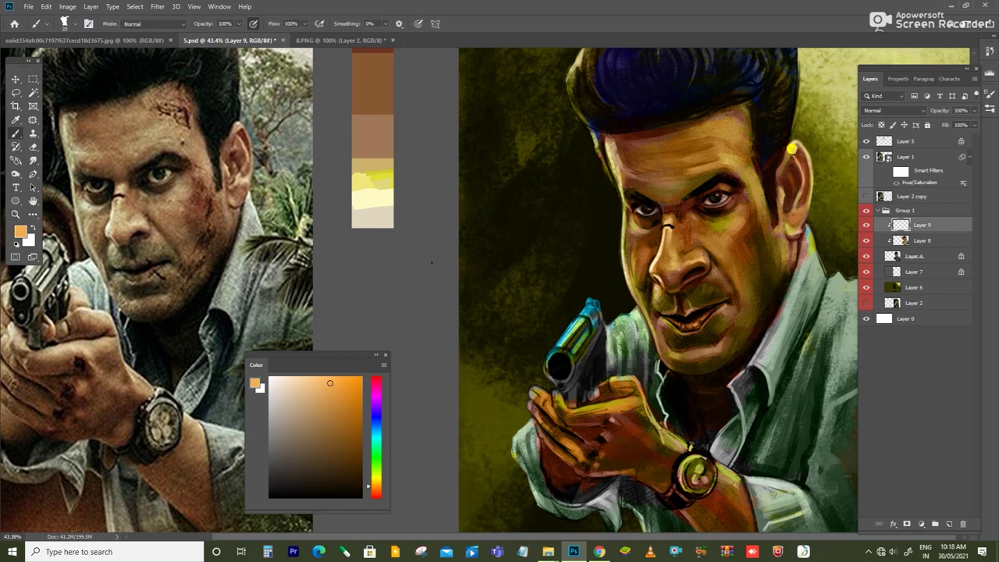
left_click(781, 176, "alt")
left_click(353, 403)
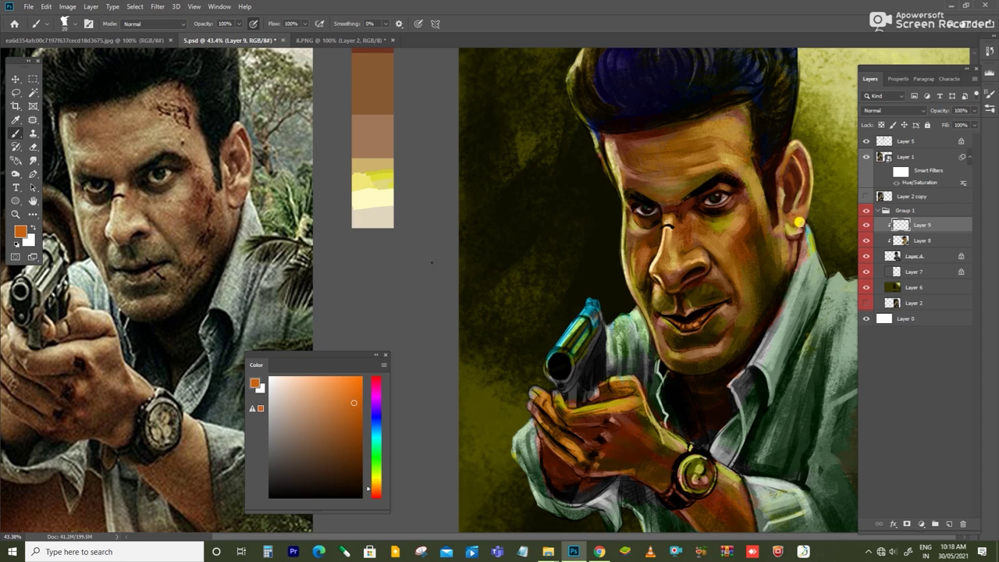
left_click(354, 417)
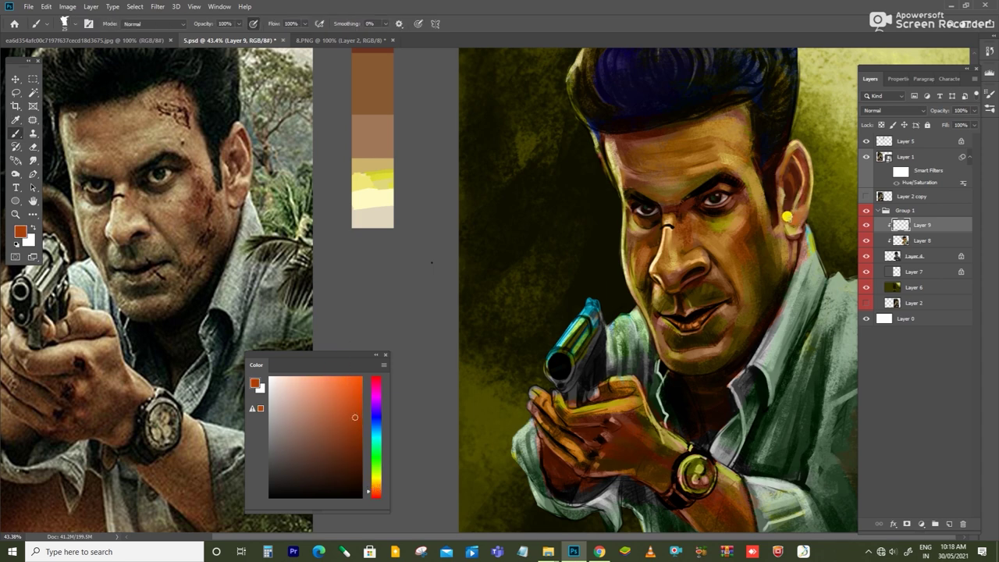
left_click(802, 207, "alt")
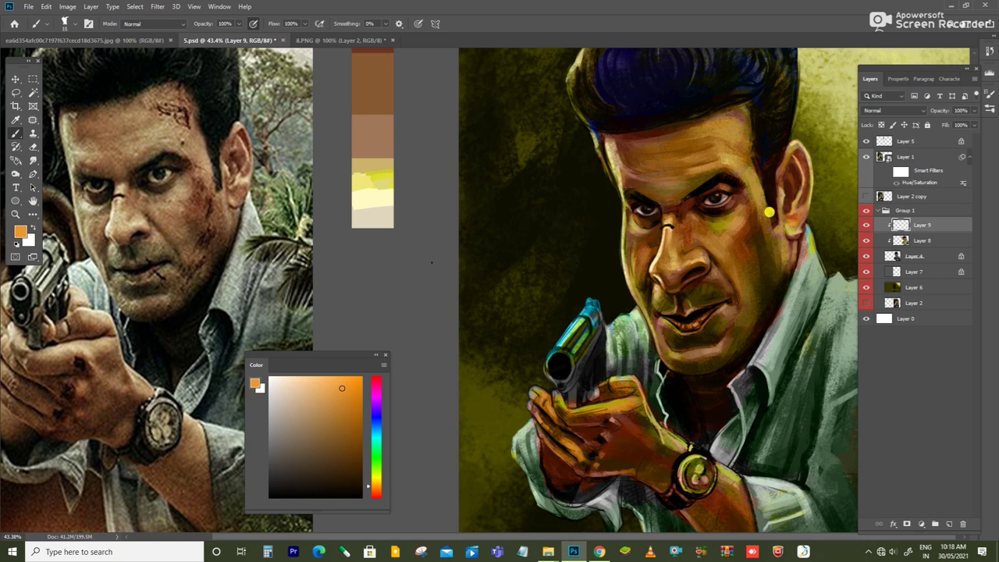
scroll(769, 210, "down", 1)
Shade the nose and mouth with browns, light cream and near-black accents, then add a layer above Layer 9
left_click(662, 235, "alt")
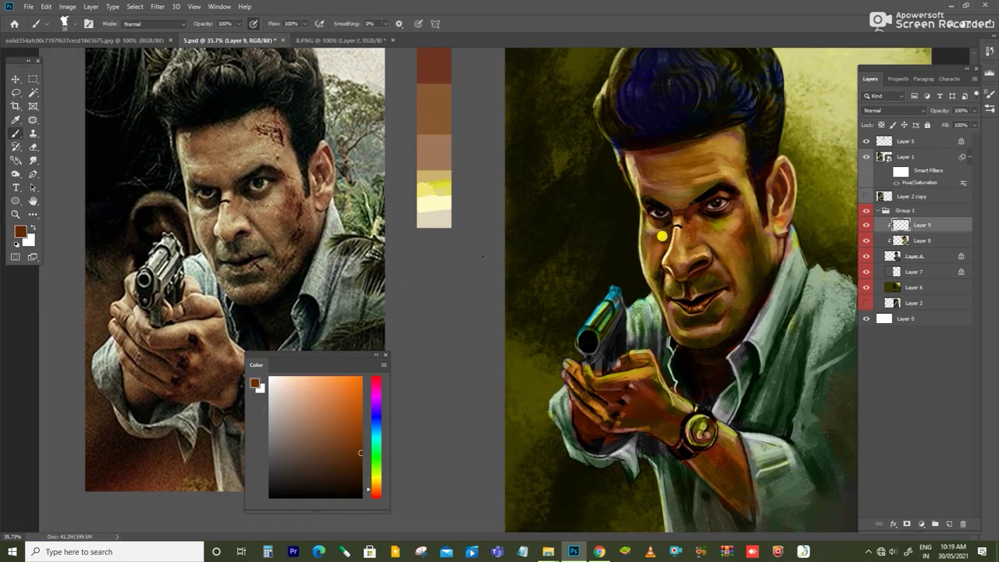
key("i")
left_click(663, 247, "alt")
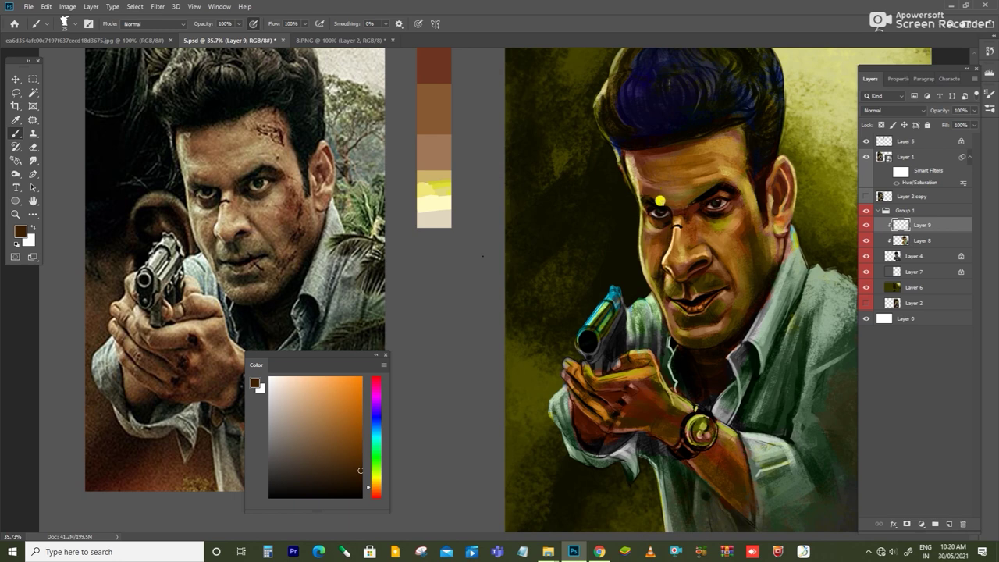
left_click(643, 251, "alt")
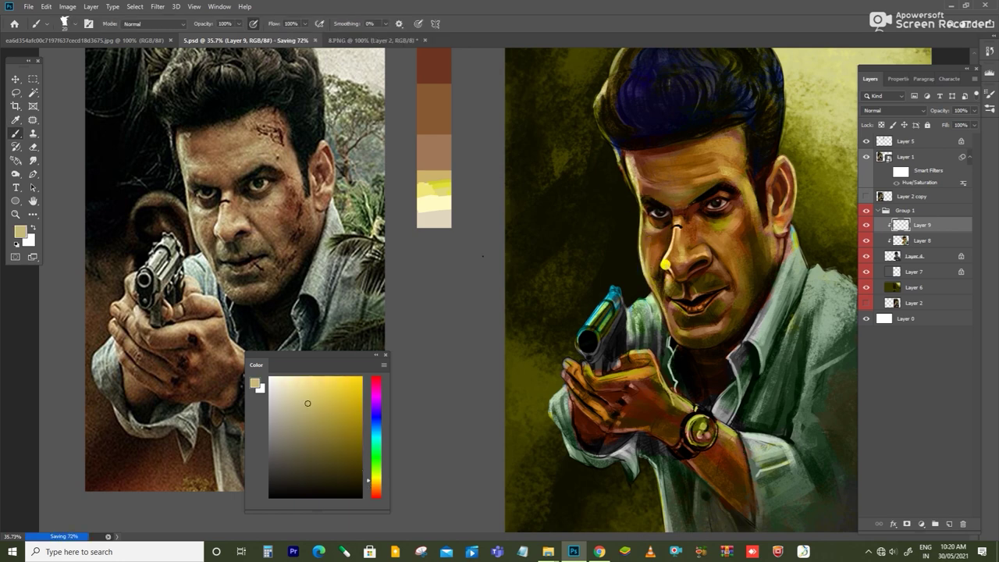
left_click(668, 253, "alt")
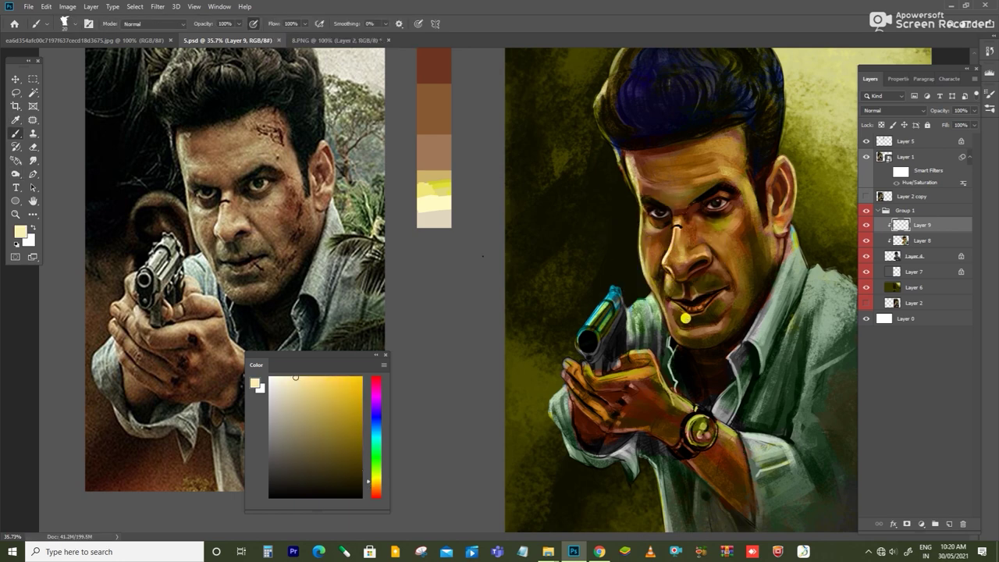
left_click(679, 330, "alt")
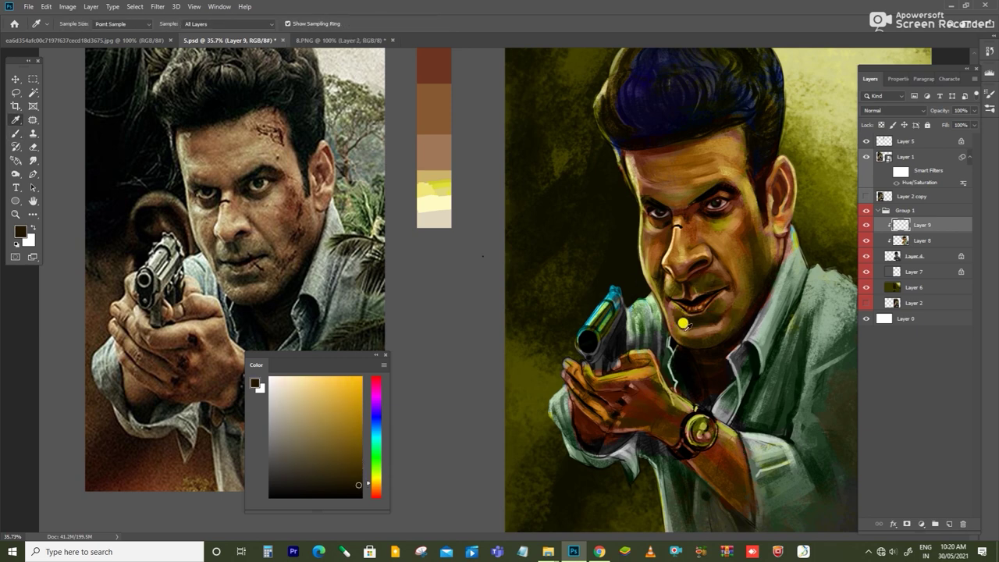
left_click(679, 317, "alt")
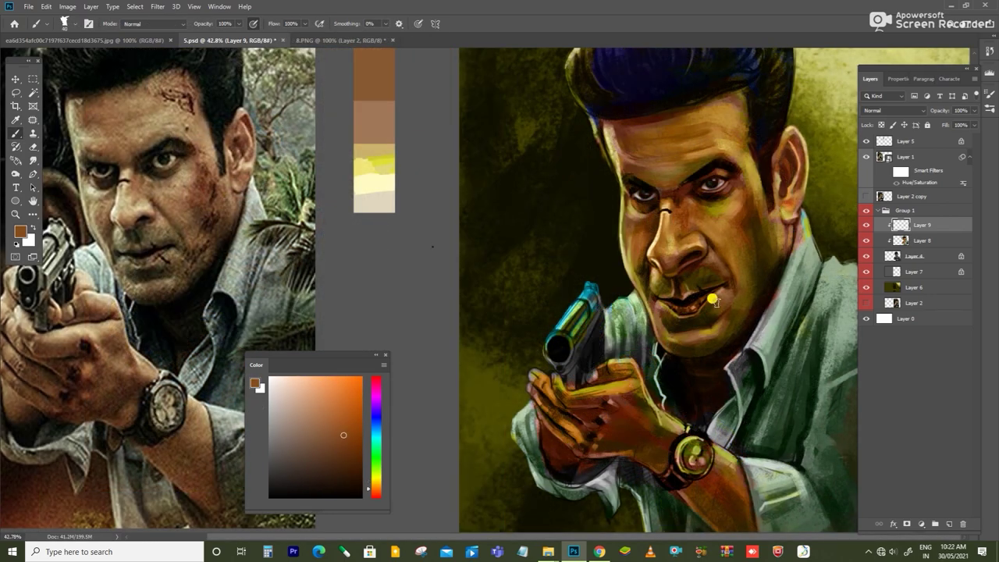
left_click(712, 299, "alt")
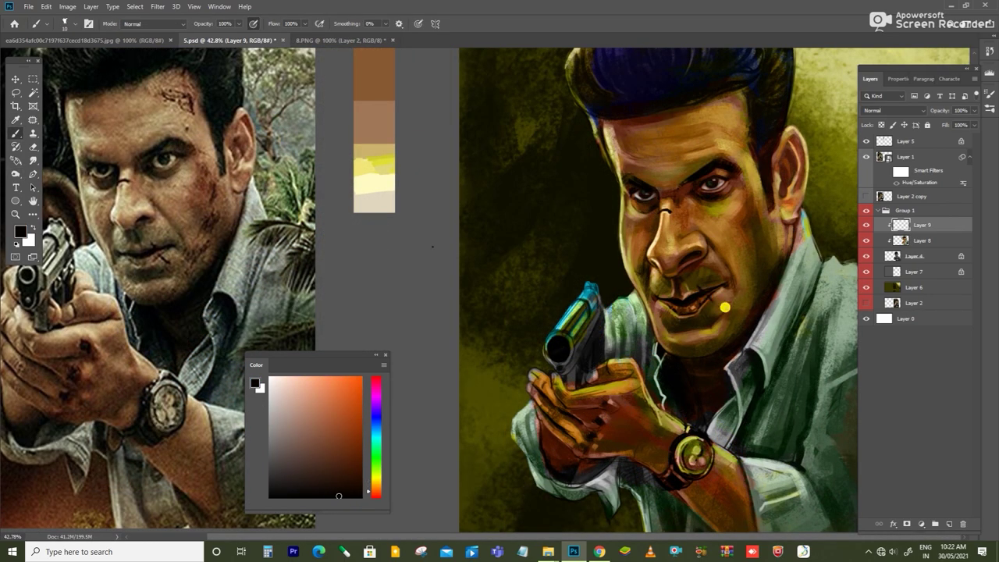
key("ctrl+shift+alt+n")
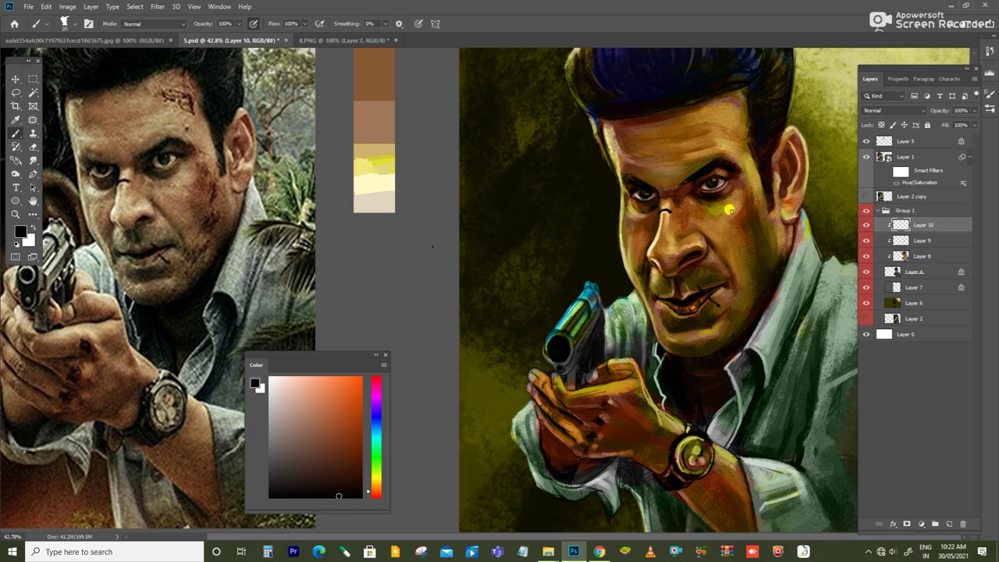
Deepen nose and mouth shading with sampled dark red, dark brown, orange-brown and tan
key("i")
left_click(205, 216)
left_click(375, 497)
key("b")
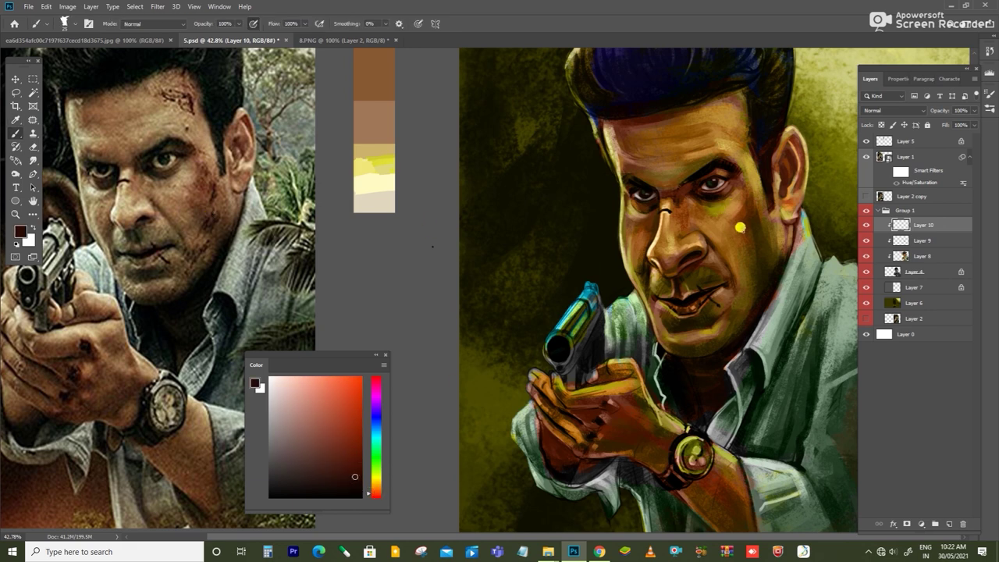
left_click(686, 281, "alt")
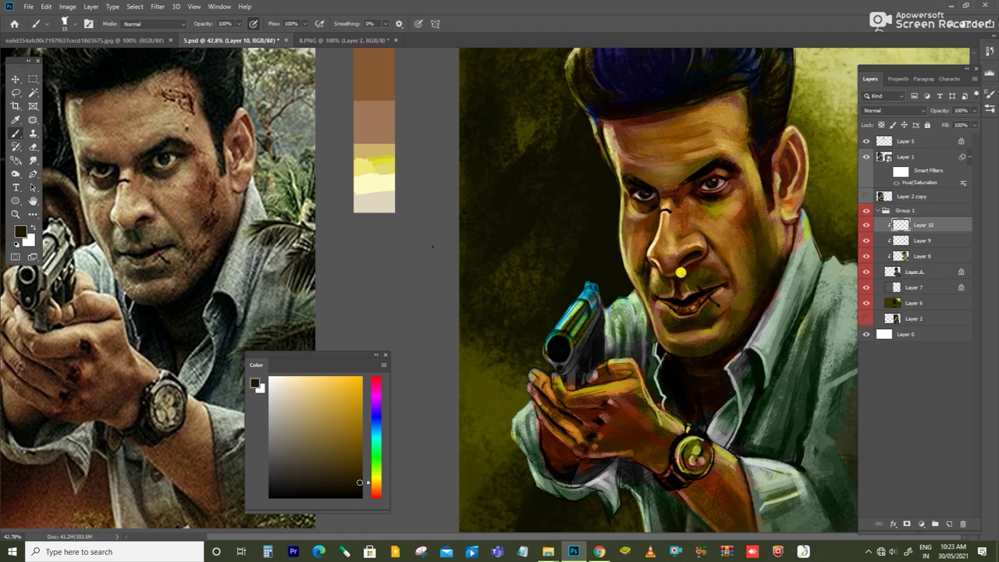
left_click(708, 256, "alt")
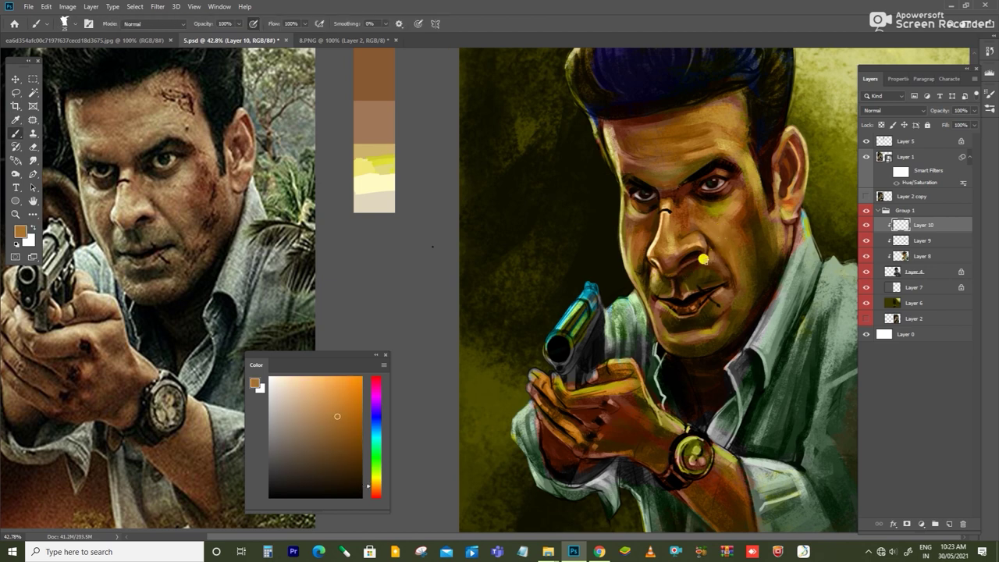
left_click(673, 248, "alt")
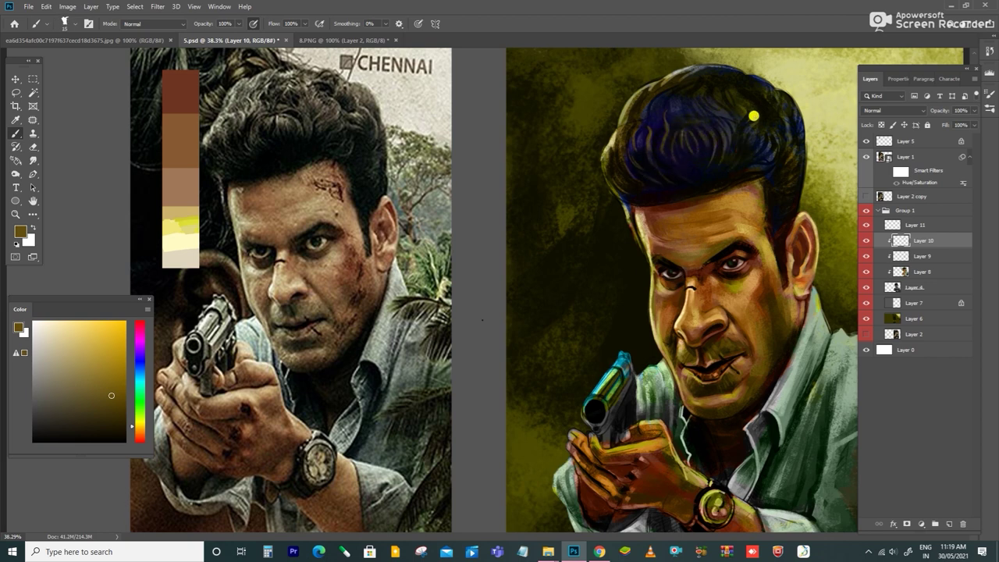
Highlight the hair using dark olive, light beige, the hair's dark blue and beige-tan
left_click(672, 99, "alt")
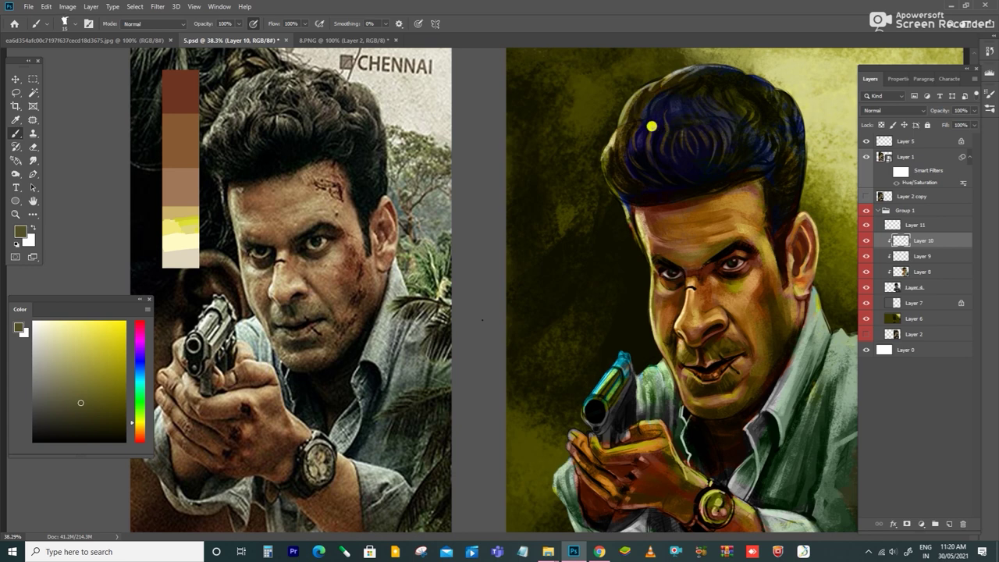
left_click(614, 156, "alt")
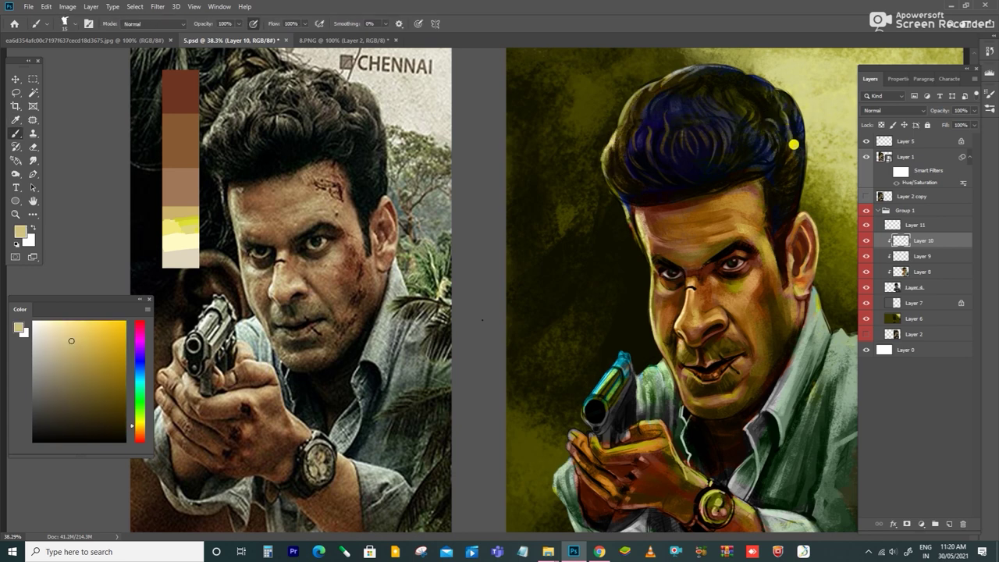
left_click(673, 166, "alt")
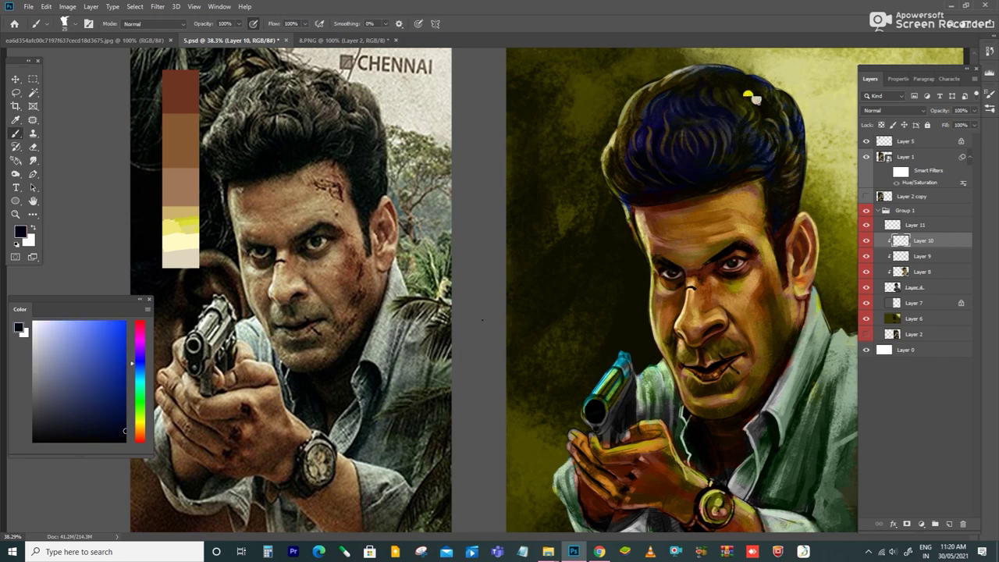
left_click(717, 118, "alt")
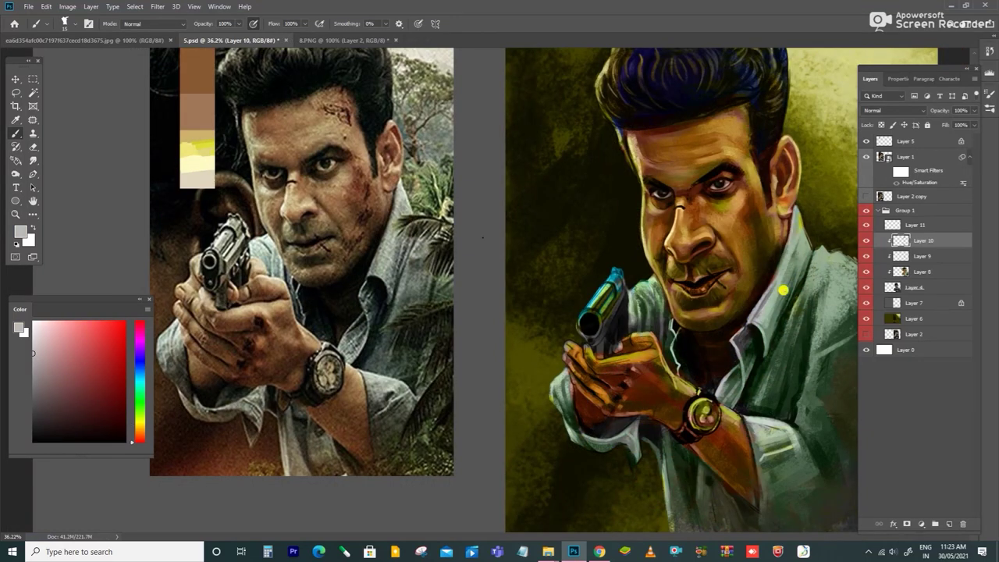
Brighten the shirt with a pale green highlight stroke
left_click(783, 290, "alt")
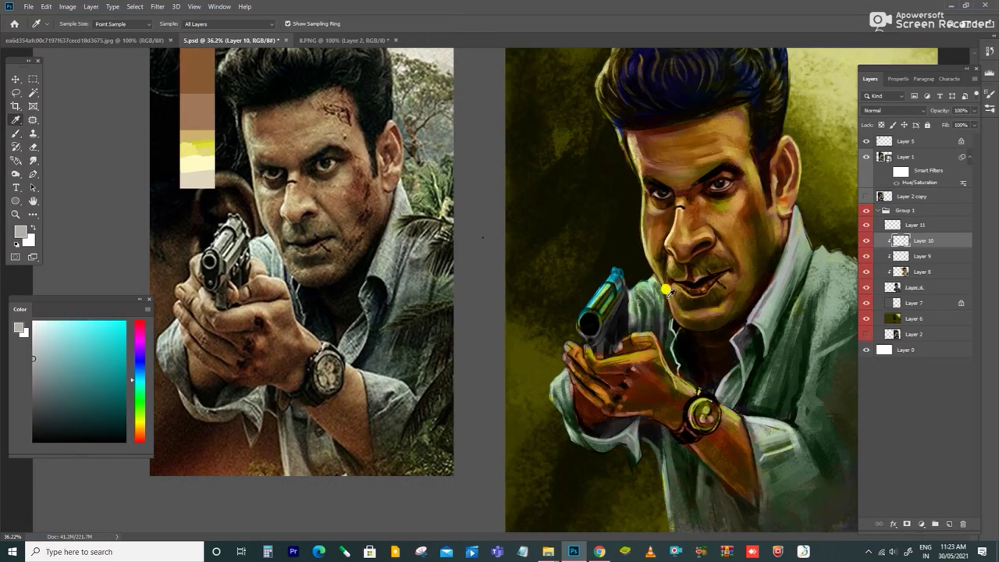
left_click(764, 304, "alt")
left_click_drag(812, 266, 783, 329)
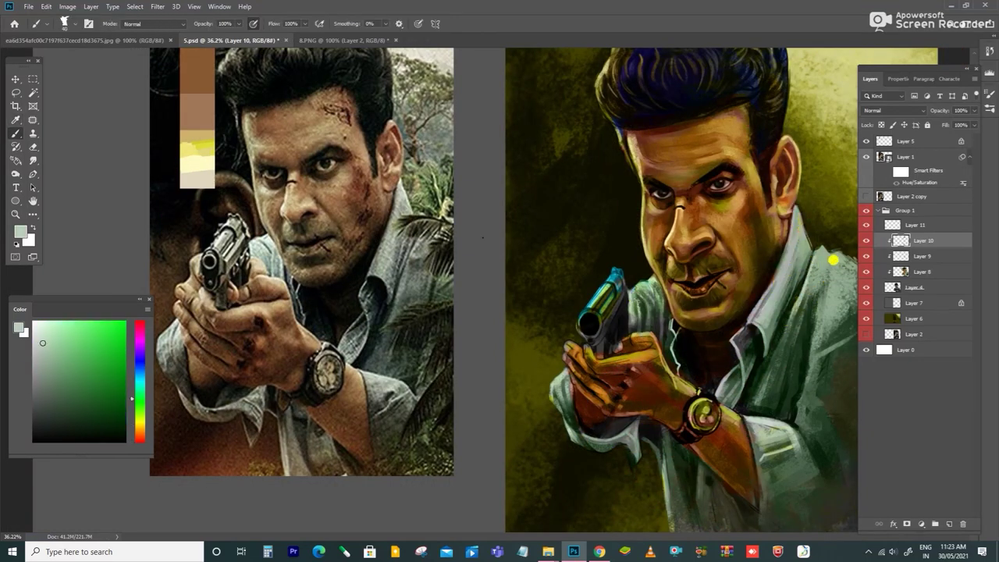
scroll(682, 297, "down", 1)
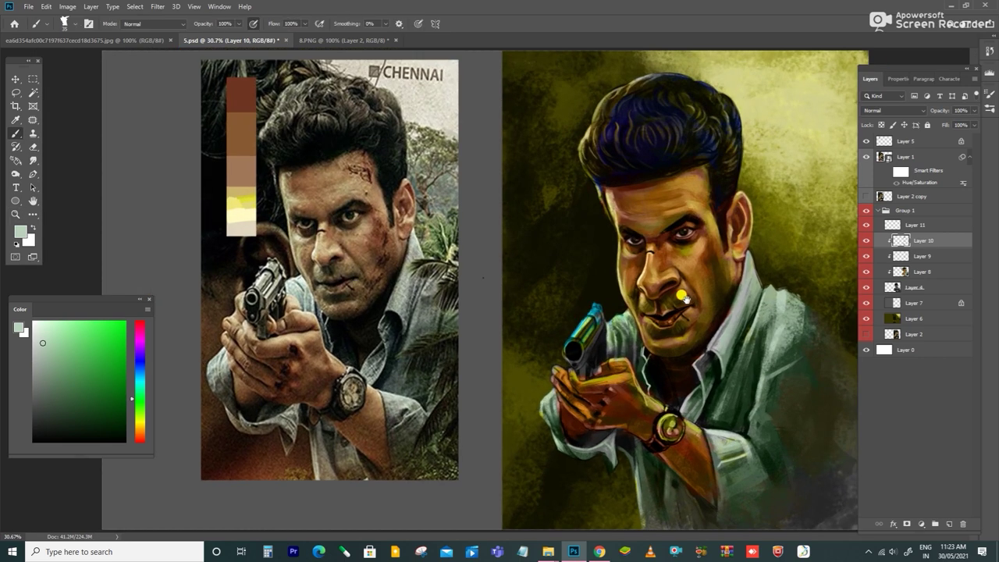
scroll(682, 297, "down", 1)
Sample olive, dark green and yellow tones from the shirt and background for shirt shading
left_click(695, 429, "alt")
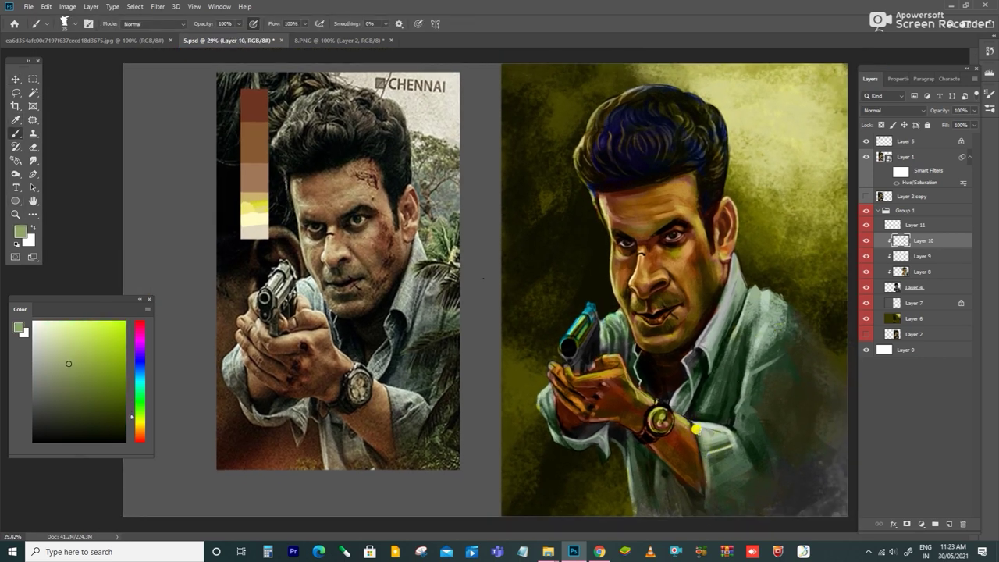
left_click(722, 445, "alt")
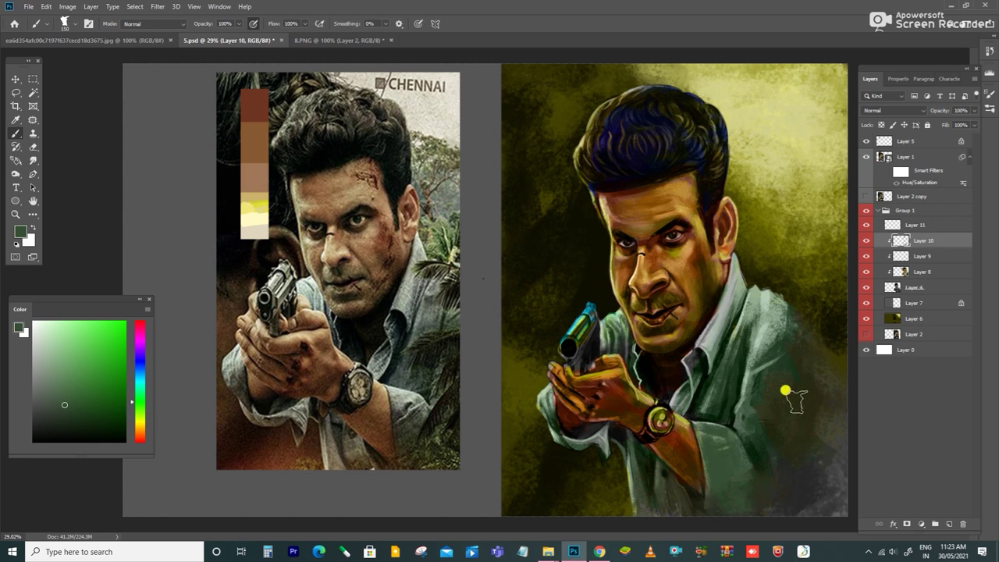
left_click(814, 340, "alt")
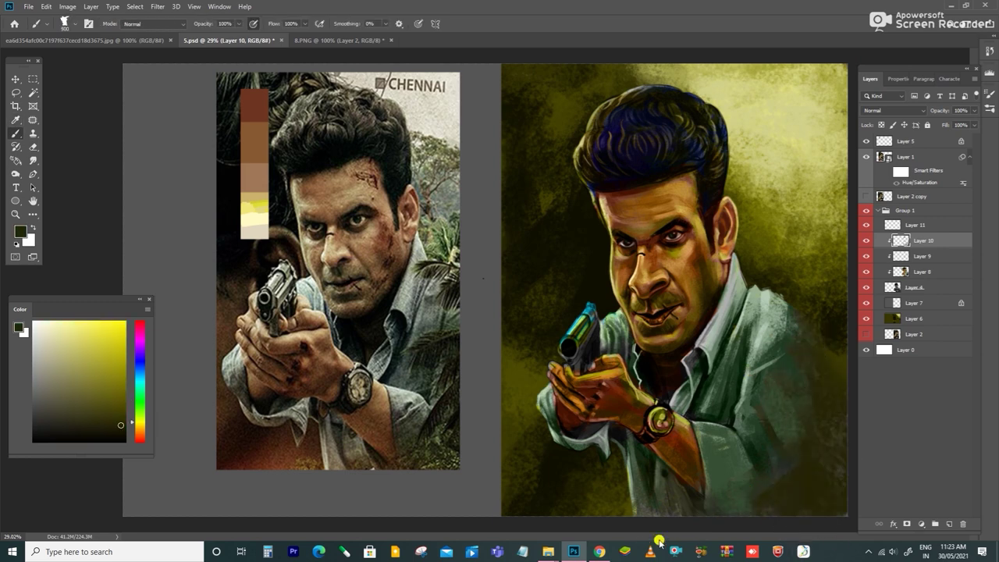
left_click(596, 479, "alt")
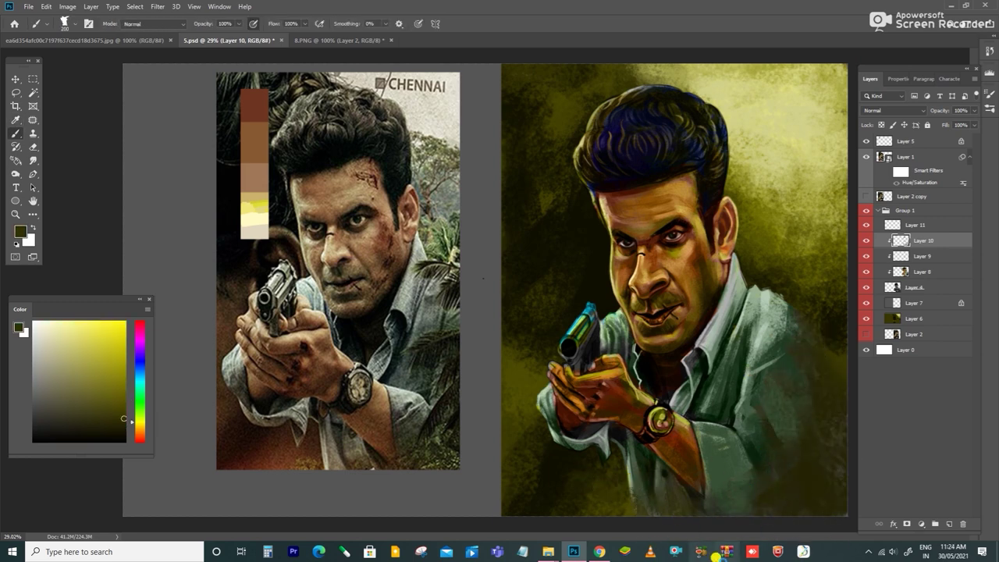
scroll(486, 289, "down", 1)
left_click(748, 358, "alt")
left_click(791, 333, "alt")
left_click(758, 384, "alt")
scroll(730, 422, "up", 1)
left_click(725, 418, "alt")
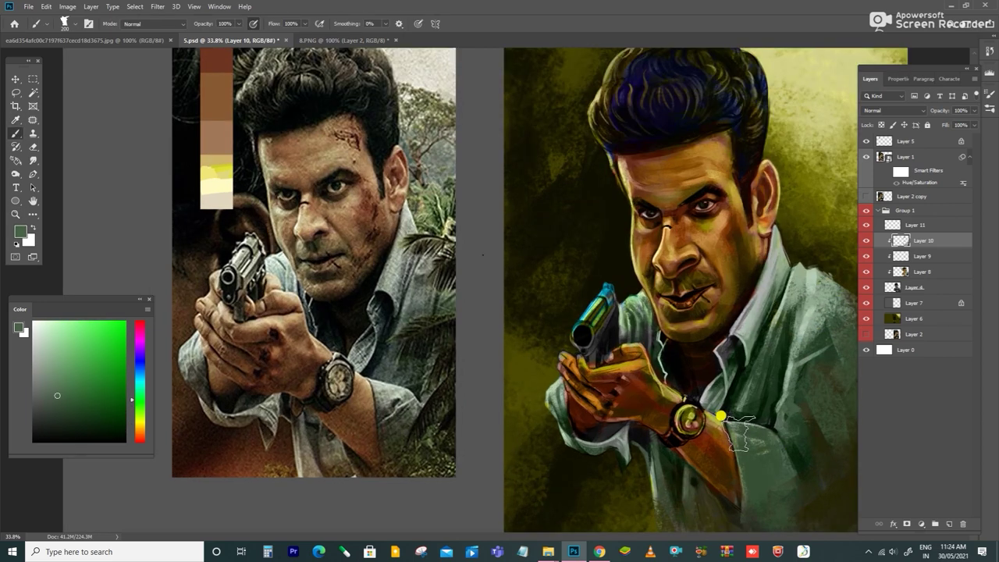
Shade the shirt with muted, mid and near-black greens using a smaller brush
left_click(784, 517, "alt")
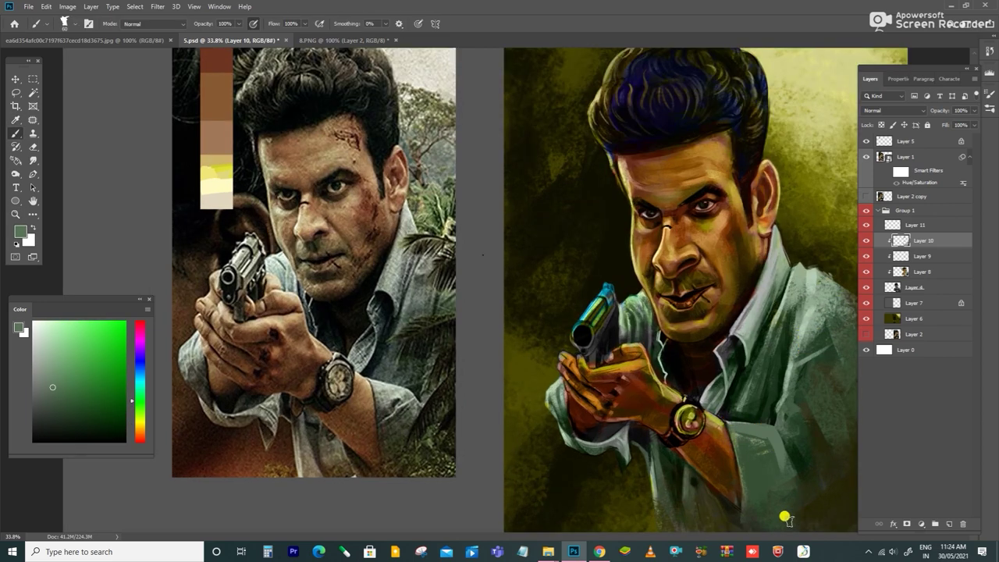
left_click(765, 472, "alt")
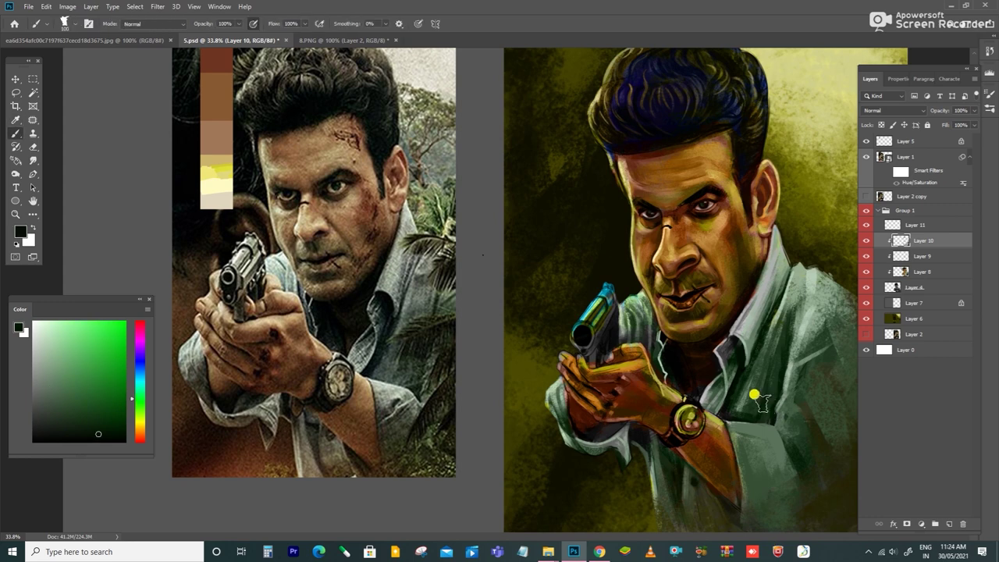
left_click(773, 454, "alt")
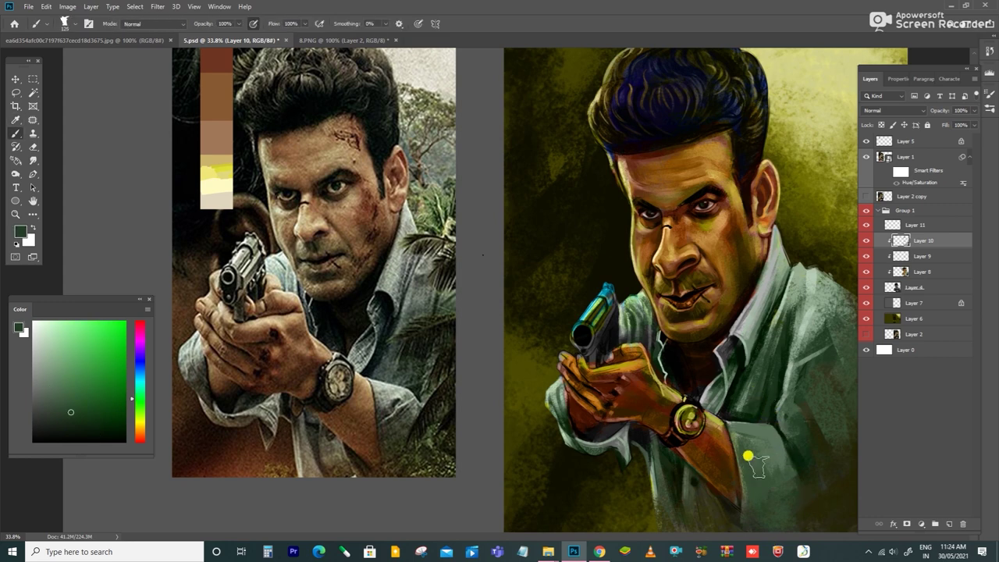
key("bracketleft")
key("bracketleft")
left_click(721, 414, "alt")
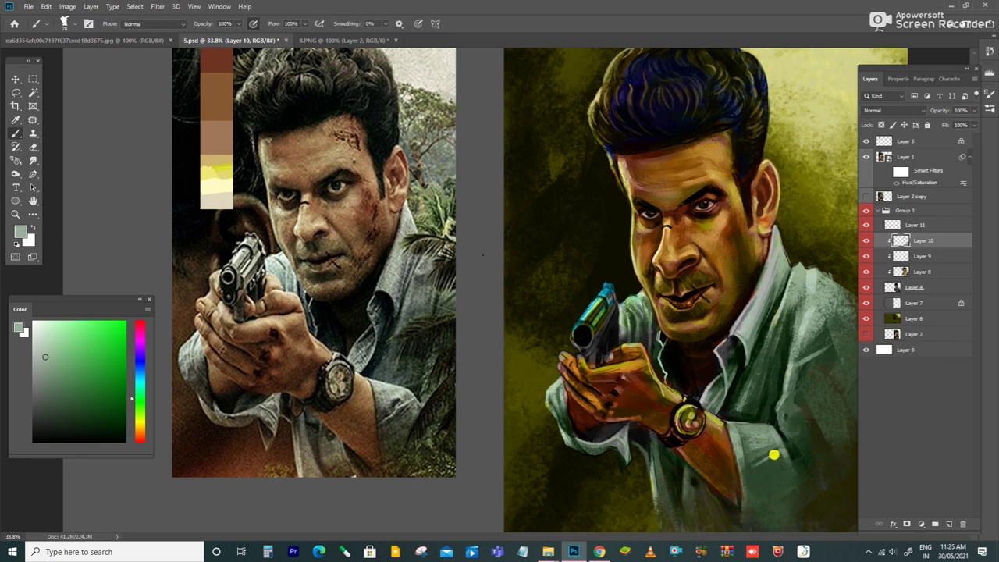
left_click(652, 479, "alt")
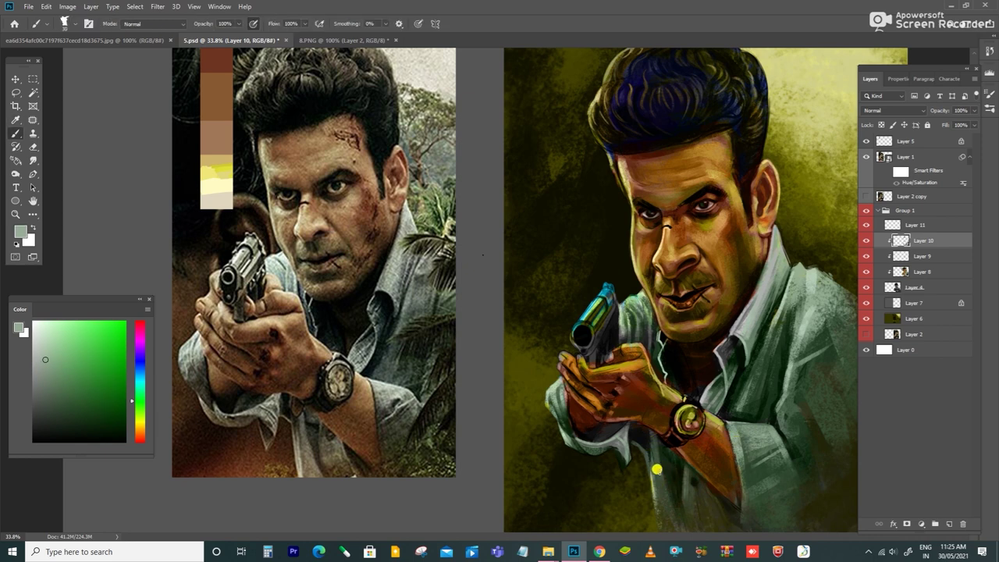
left_click(724, 346, "alt")
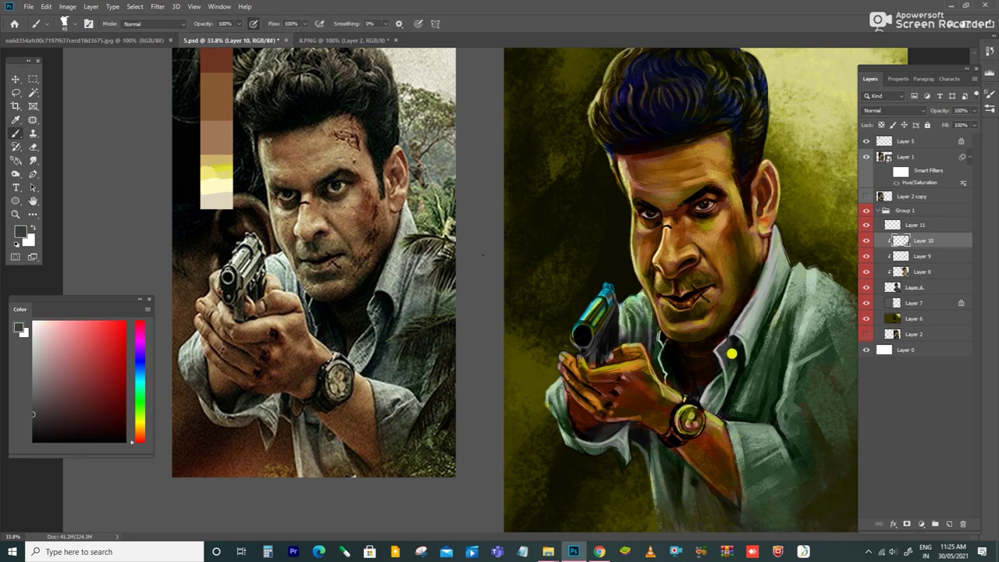
Refine the shirt beside the gun with grey-green, hand brown and dark green, ending on Layer 11
left_click(664, 330, "alt")
left_click(620, 331, "alt")
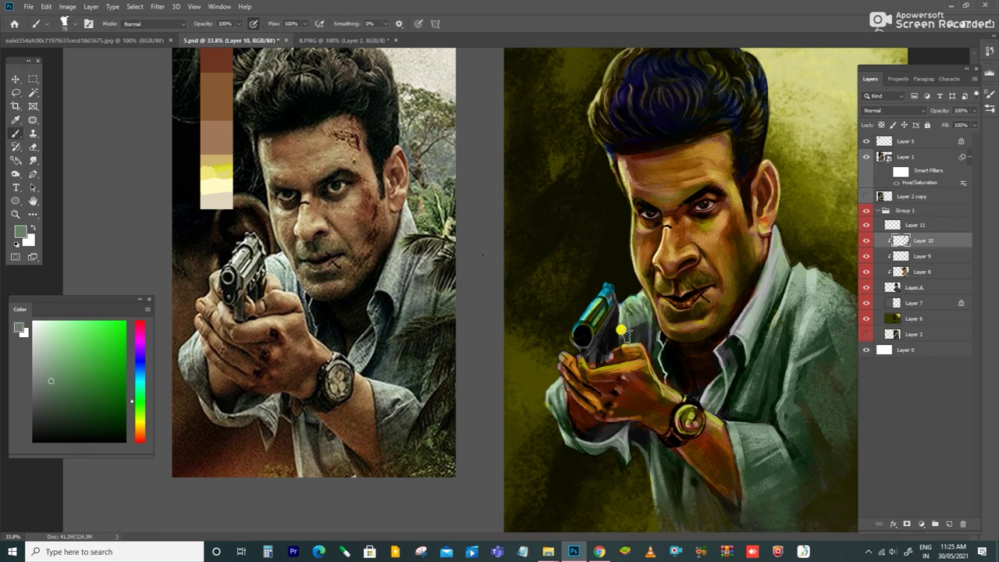
left_click(656, 366, "alt")
left_click(733, 383, "alt")
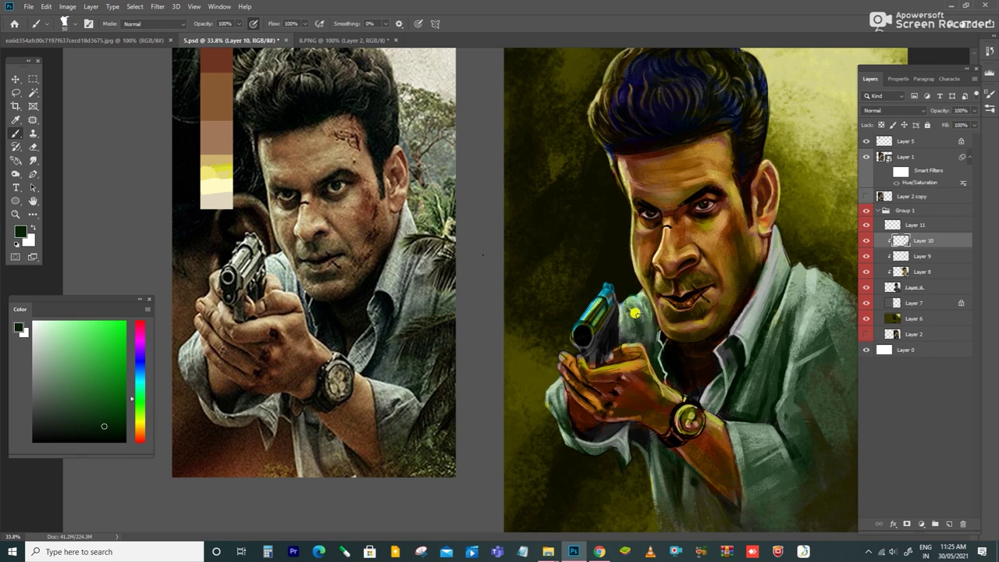
key("alt+bracketright")
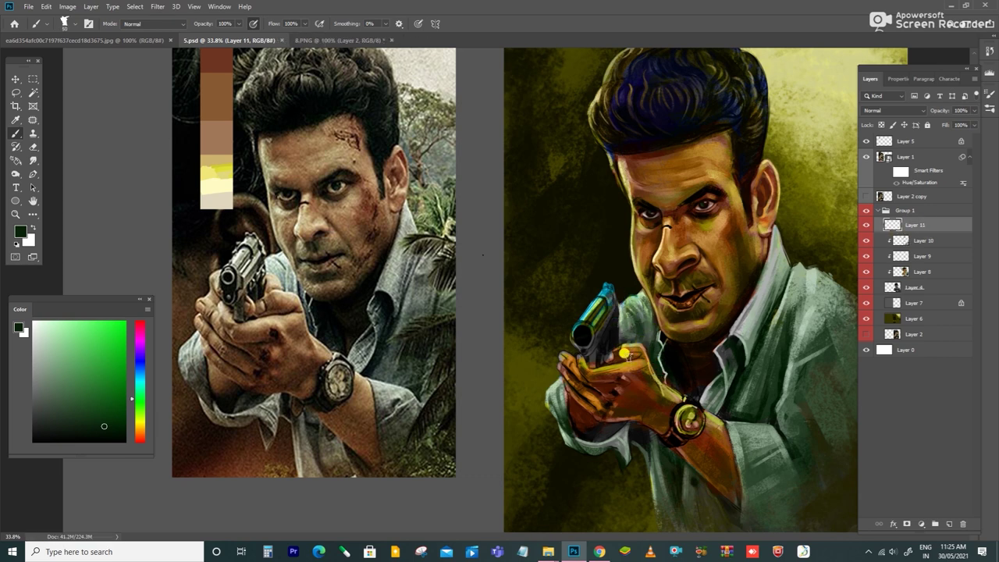
Lasso a selection around the gun muzzle
key("l")
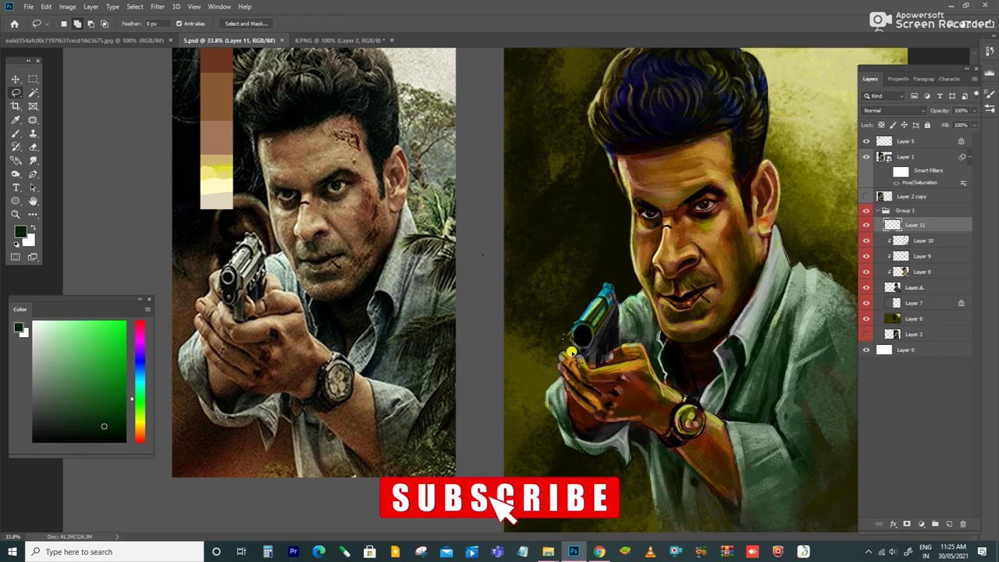
mouse_move(576, 323)
left_mouse_down()
mouse_move(580, 356)
mouse_move(629, 331)
left_mouse_up()
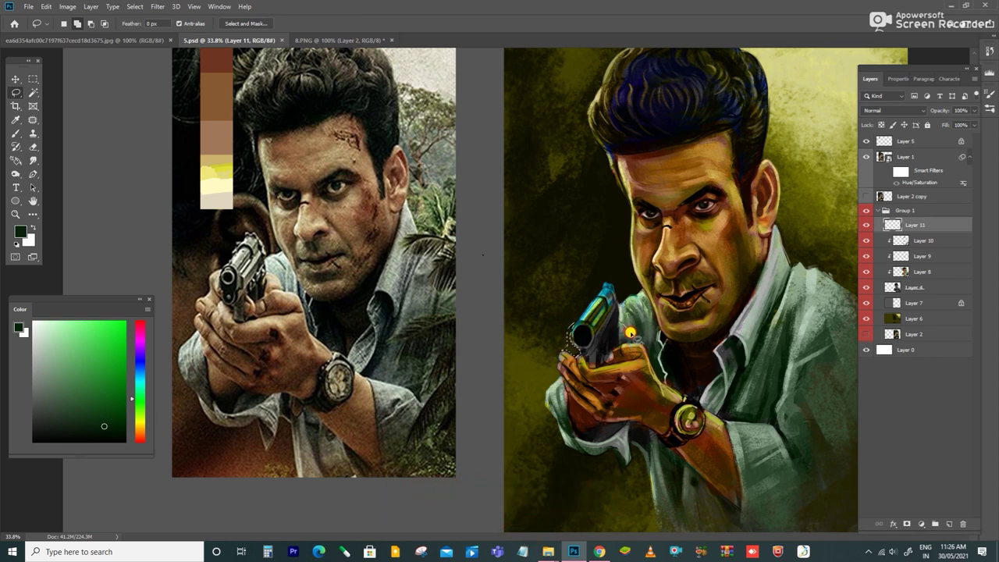
mouse_move(629, 333)
left_mouse_down()
mouse_move(618, 321)
mouse_move(597, 349)
left_mouse_up()
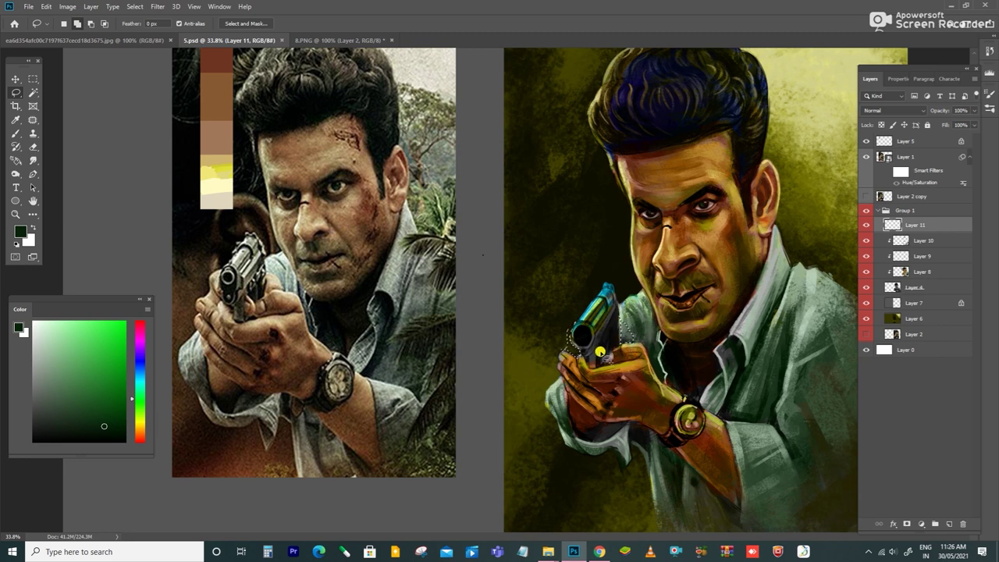
left_click_drag(603, 364, 619, 342)
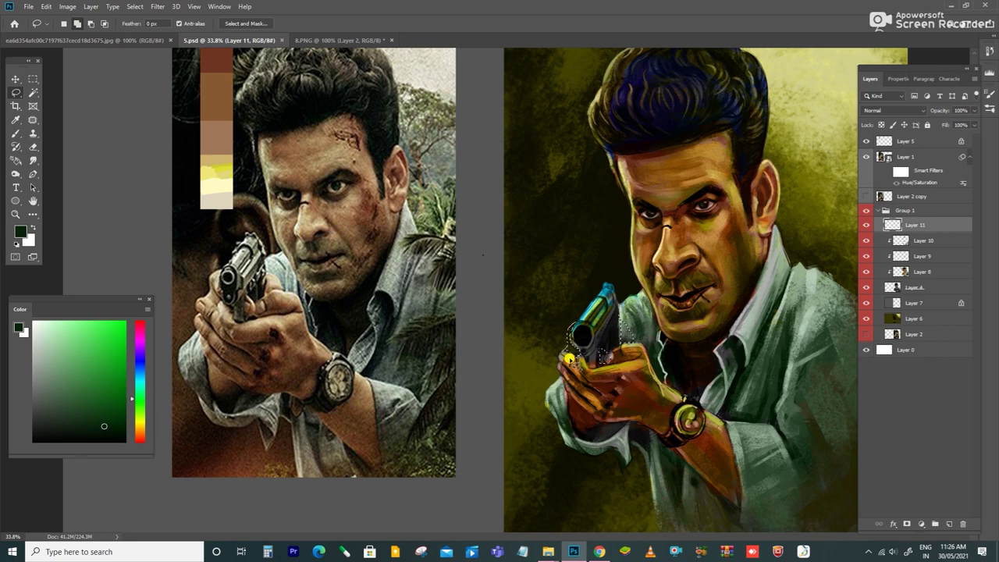
Sample orange, dark brown and golden yellow tones from the gun hand for painting
key("i")
left_click(629, 363)
left_click(630, 381)
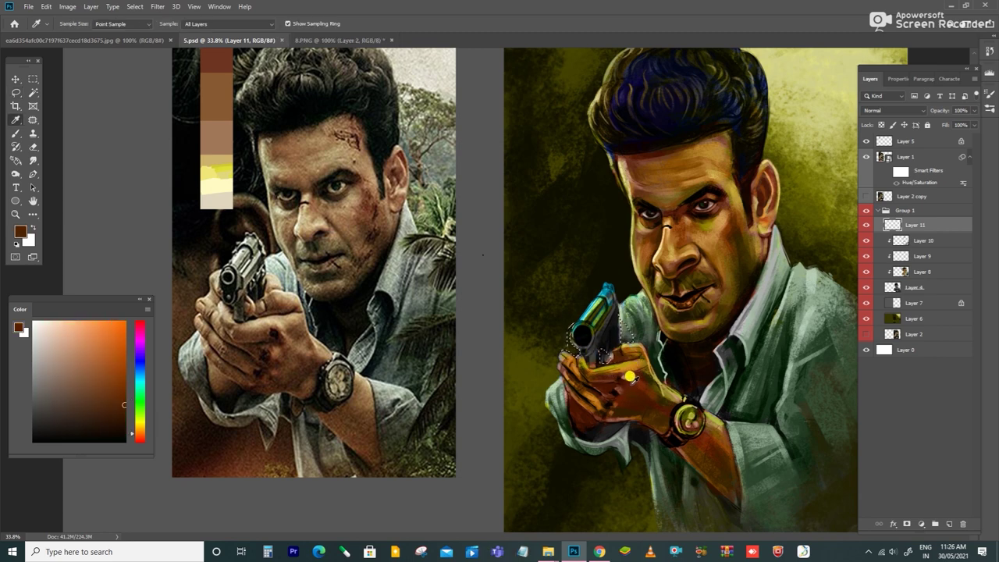
scroll(627, 356, "up", 1)
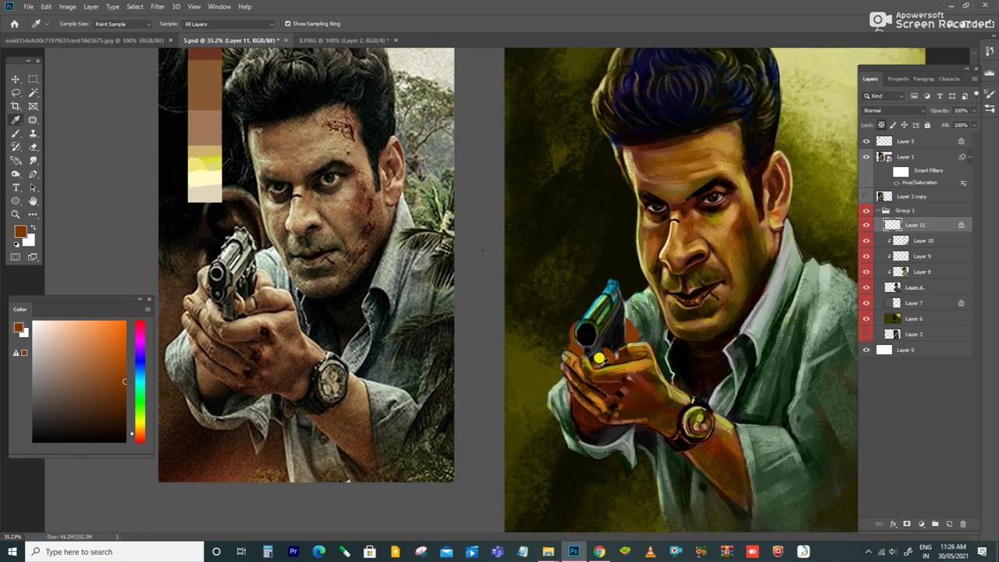
key("l")
key("i")
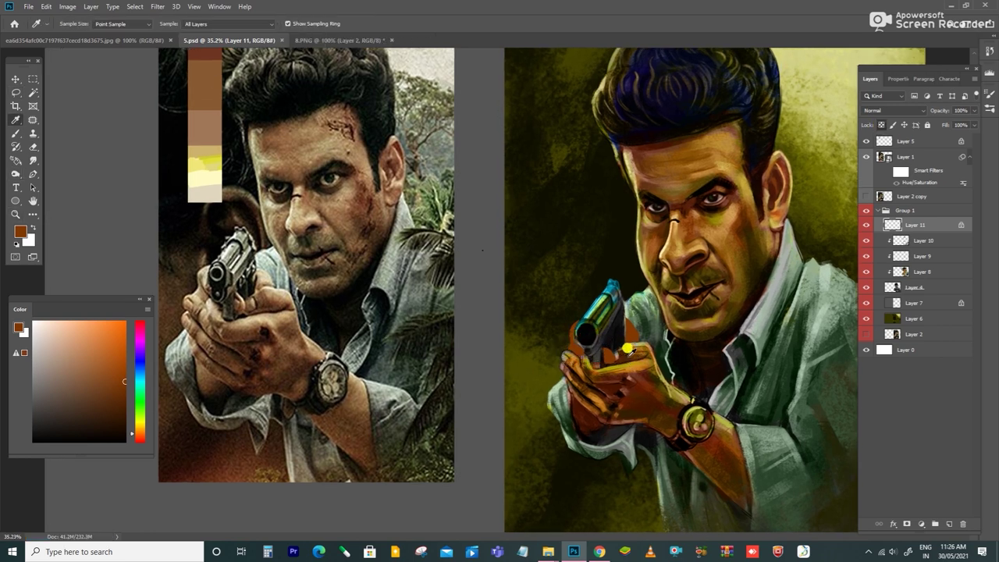
left_click(627, 357)
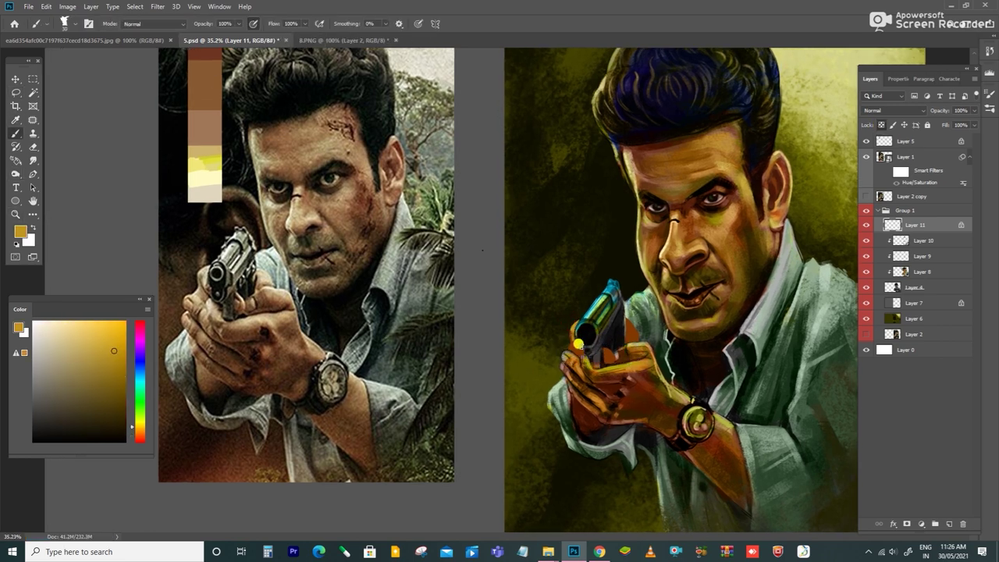
left_click(570, 344)
key("b")
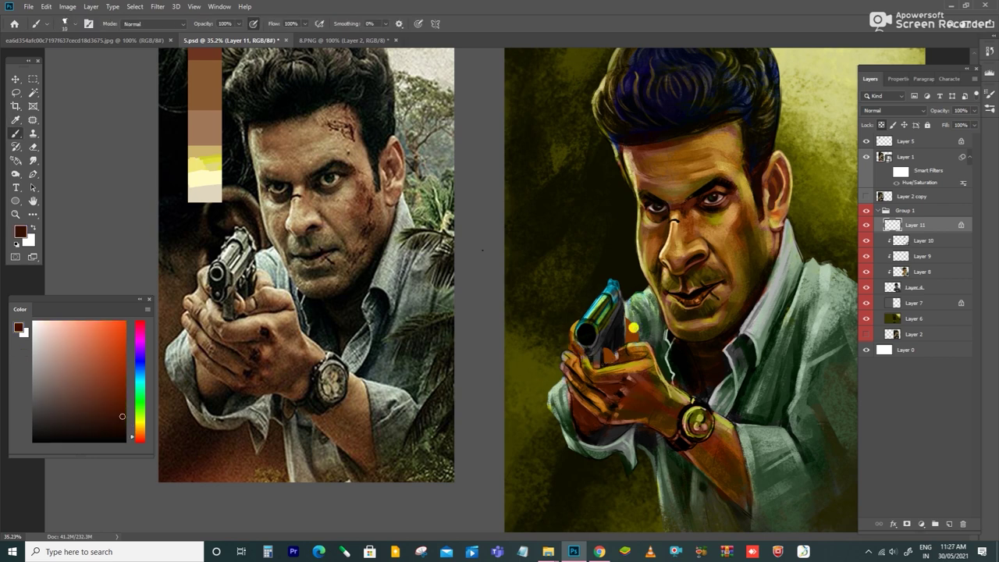
Paint golden brown, dark reddish-brown and golden tan highlights on the fingers gripping the pistol
left_click(626, 338, "alt")
left_click(621, 342, "alt")
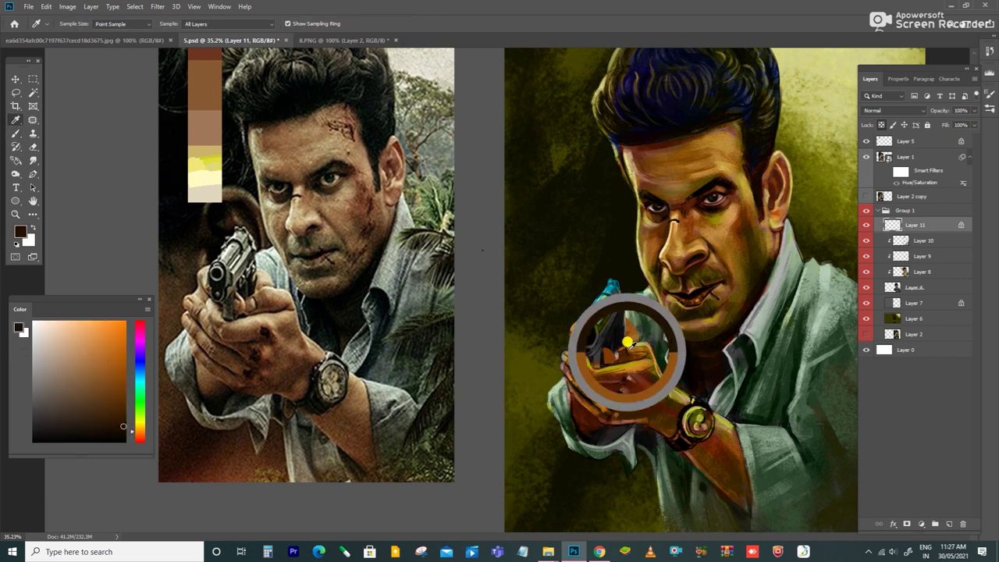
left_click(607, 341, "alt")
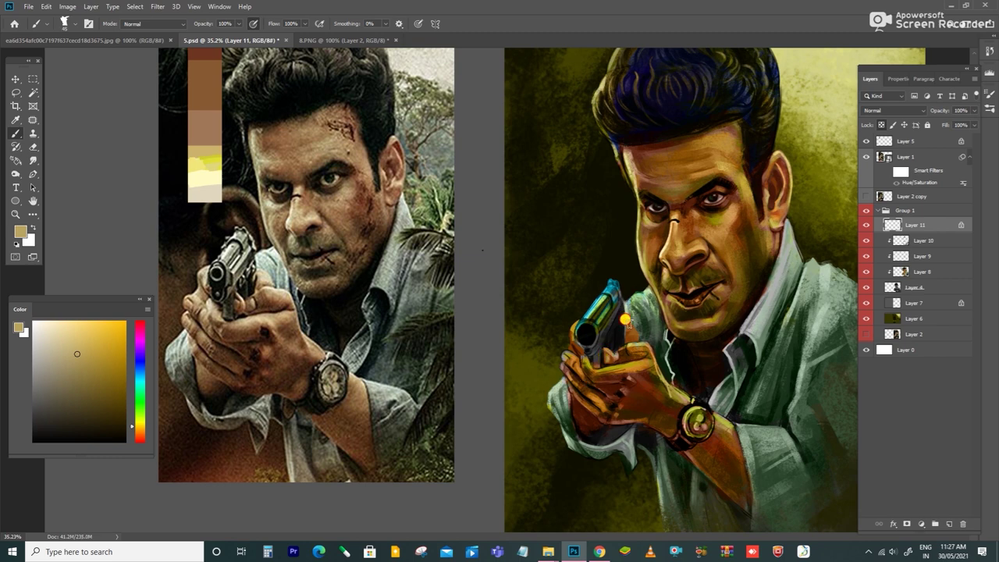
scroll(608, 346, "up", 2)
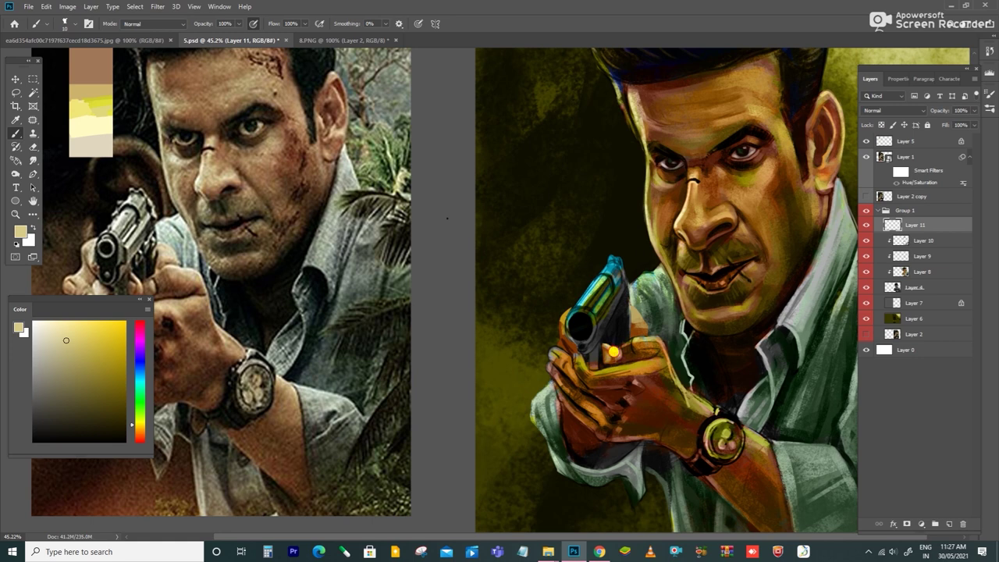
scroll(585, 351, "down", 1)
left_click(609, 336, "alt")
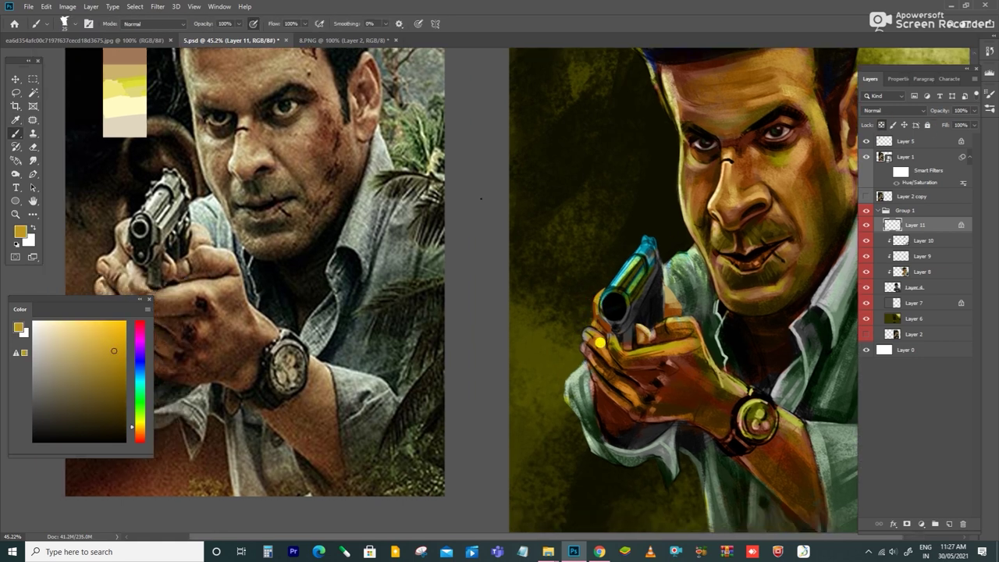
Load the hand-and-gun shape from Layer 4 as a selection and reset the colours
left_click(913, 287)
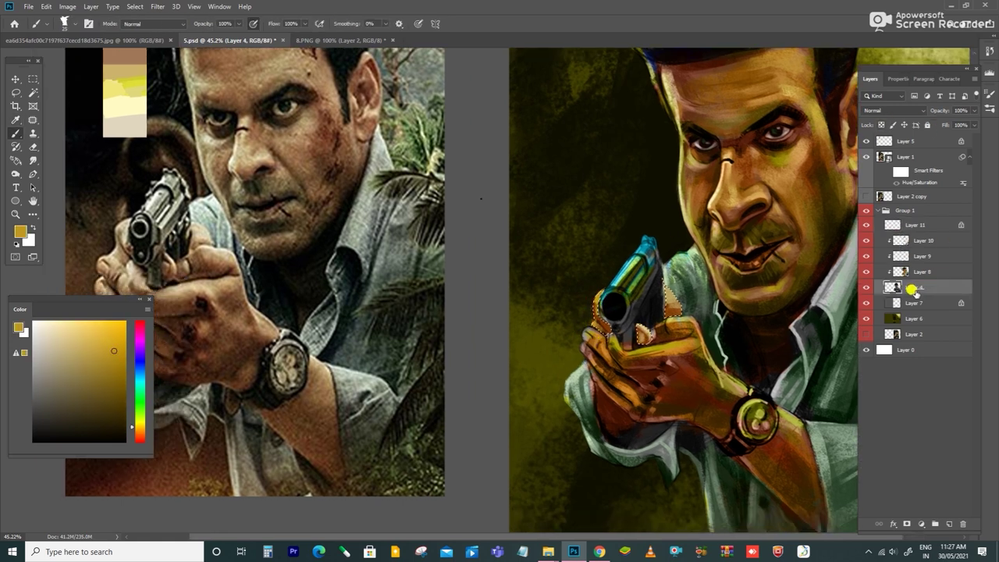
left_click(704, 341, "alt")
key("alt+BackSpace")
Clip Layer 11 below Layer 10, deselect, and add a new Layer 12 in Group 1
left_click_drag(913, 224, 927, 243)
key("ctrl+d")
key("ctrl+shift+alt+n")
scroll(542, 366, "down", 1)
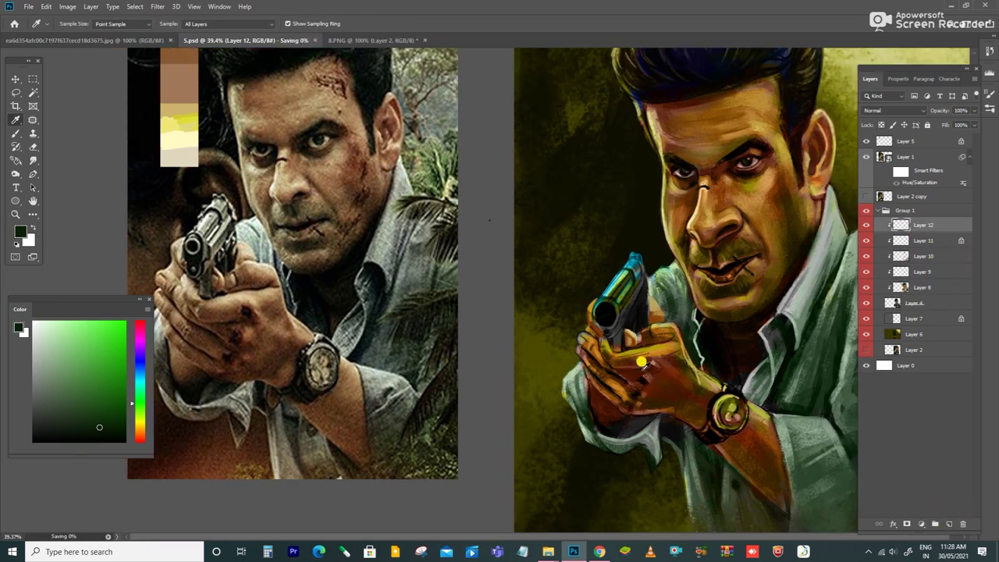
Paint the gun barrel with sampled dark, olive-yellow, grey-green, red-brown and near-black tones
left_click(596, 295)
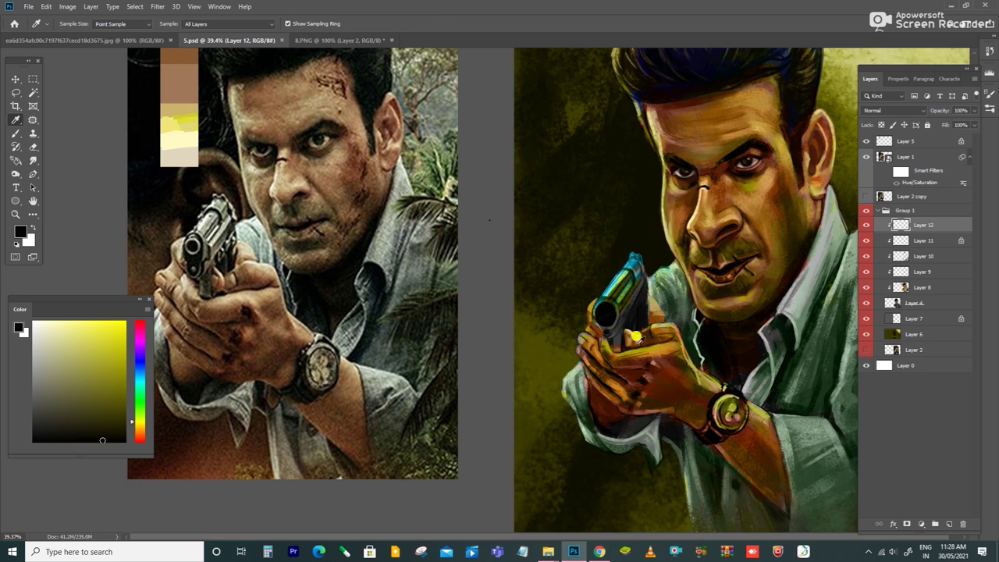
scroll(636, 334, "down", 1)
left_click(628, 340, "alt")
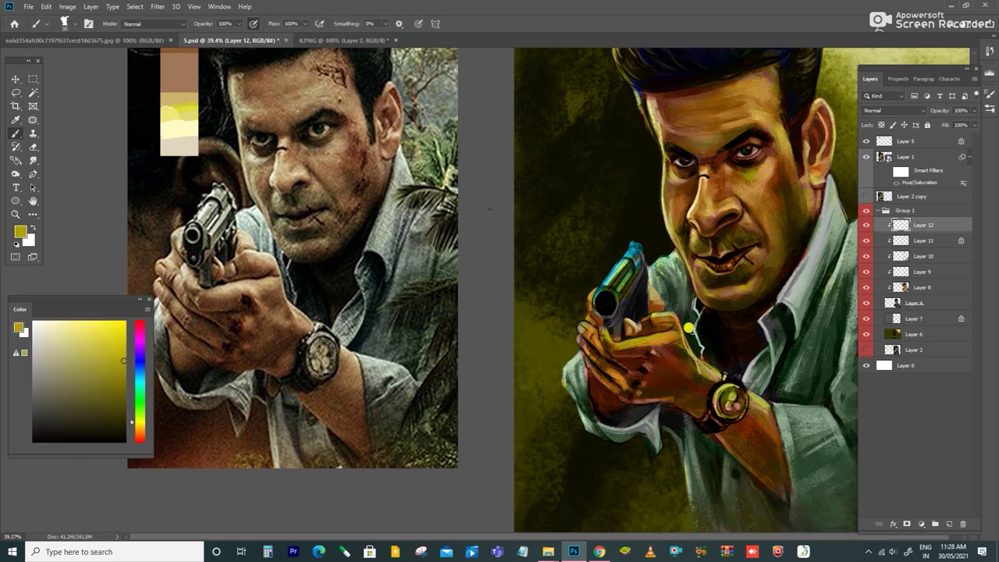
left_click(713, 419, "alt")
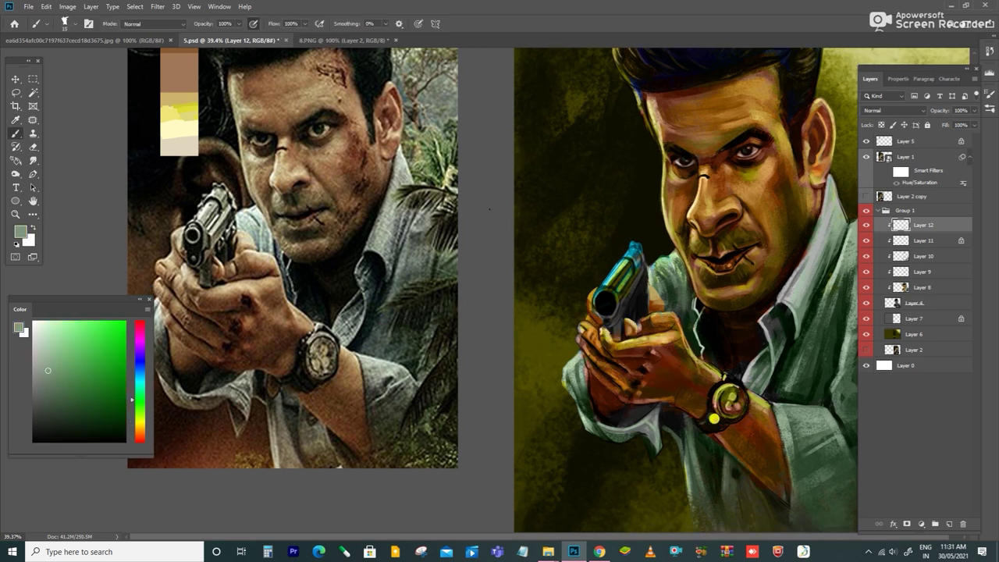
left_click(675, 402, "alt")
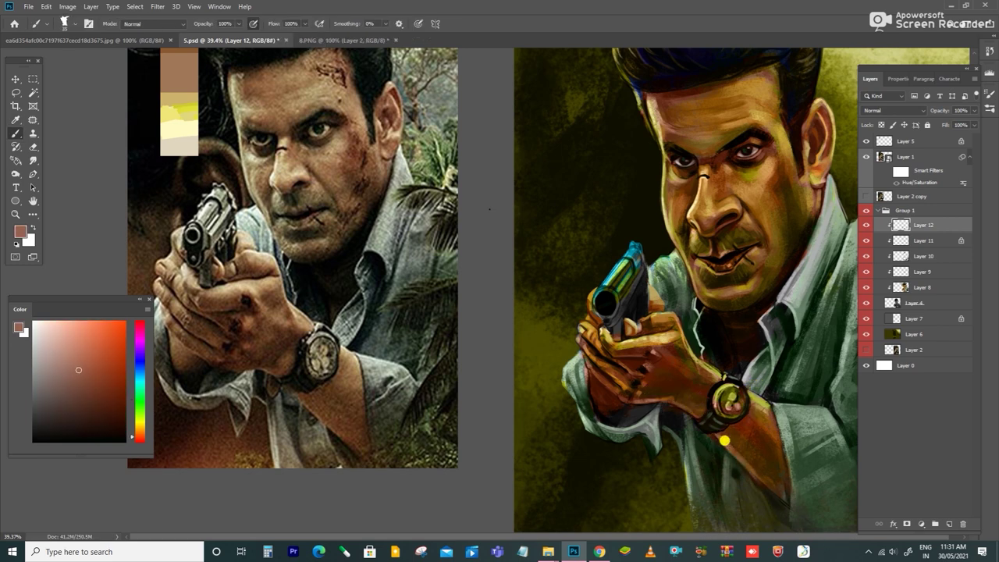
left_click(757, 487, "alt")
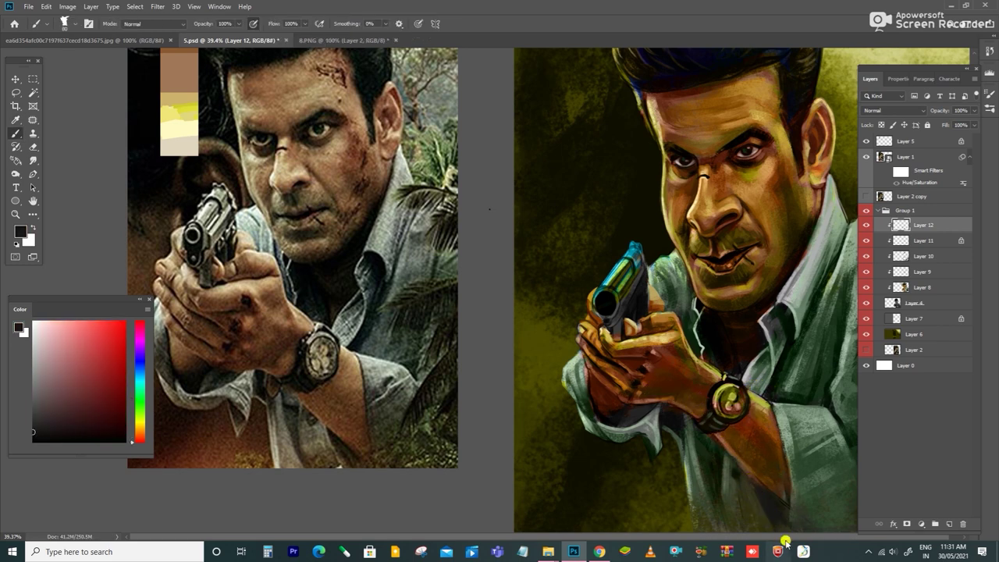
Shade the hands and forearm with orange-brown, dark red-brown, shirt green and face brown
left_click(771, 503, "alt")
left_click(738, 419, "alt")
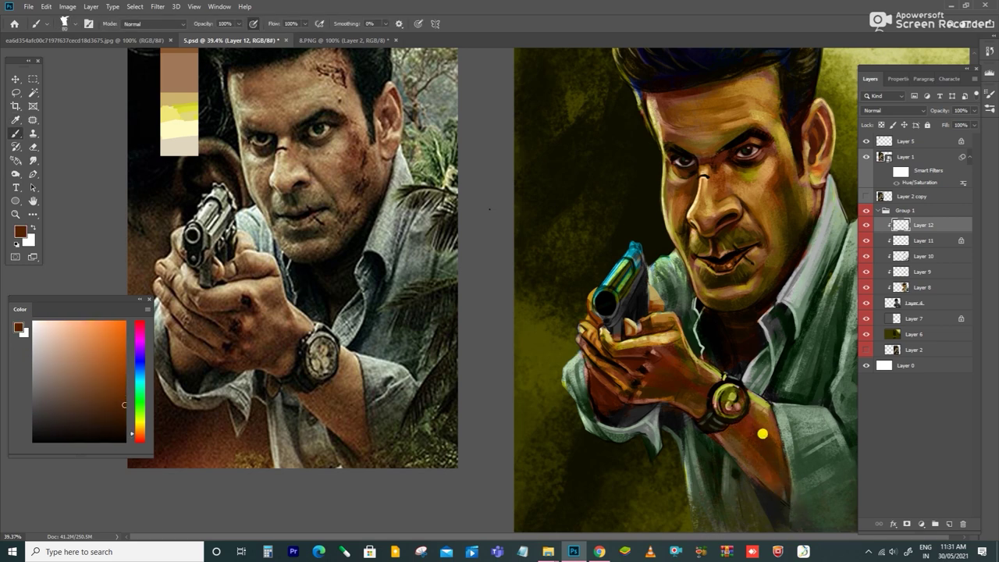
left_click(764, 425, "alt")
left_click(610, 407, "alt")
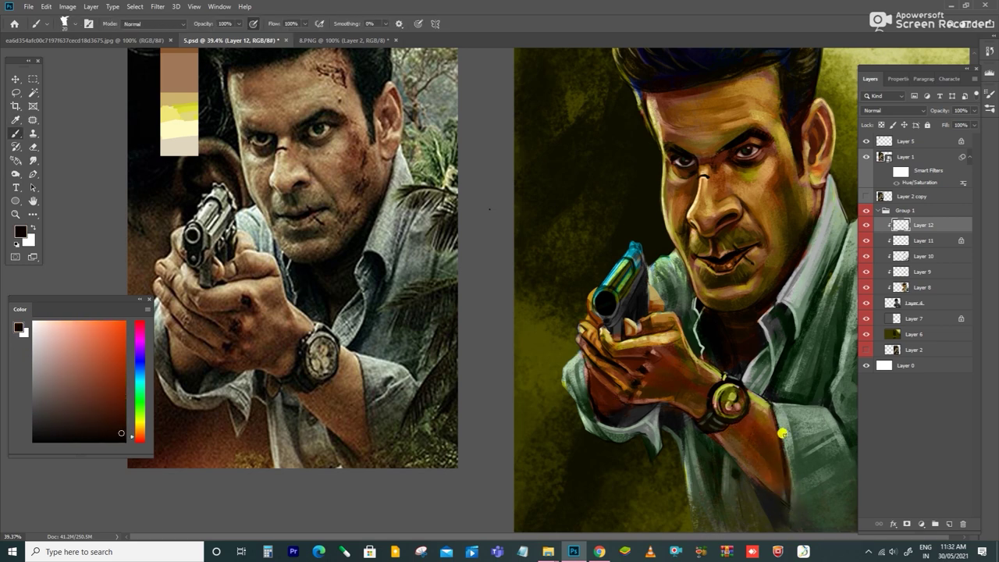
left_click(680, 457, "alt")
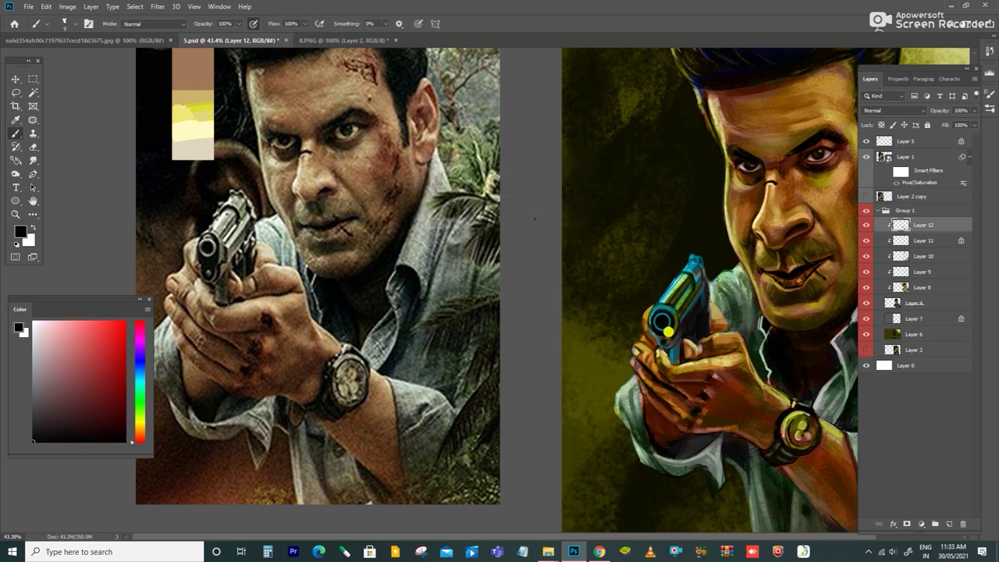
left_click(731, 365, "alt")
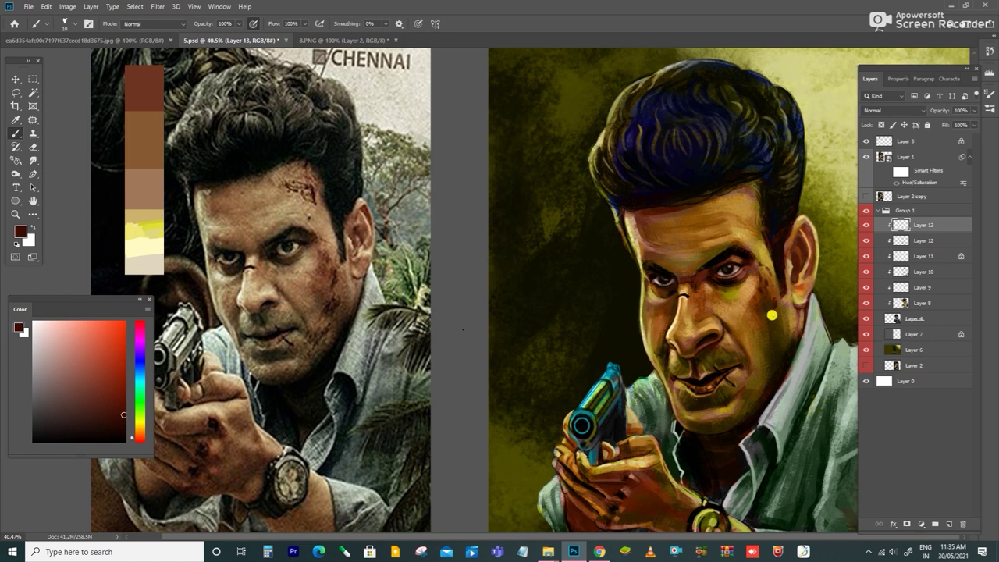
Paint dark forehead cuts and cheek skin texture with sampled browns and a smaller brush
left_click(771, 315, "alt")
left_click(769, 355, "alt")
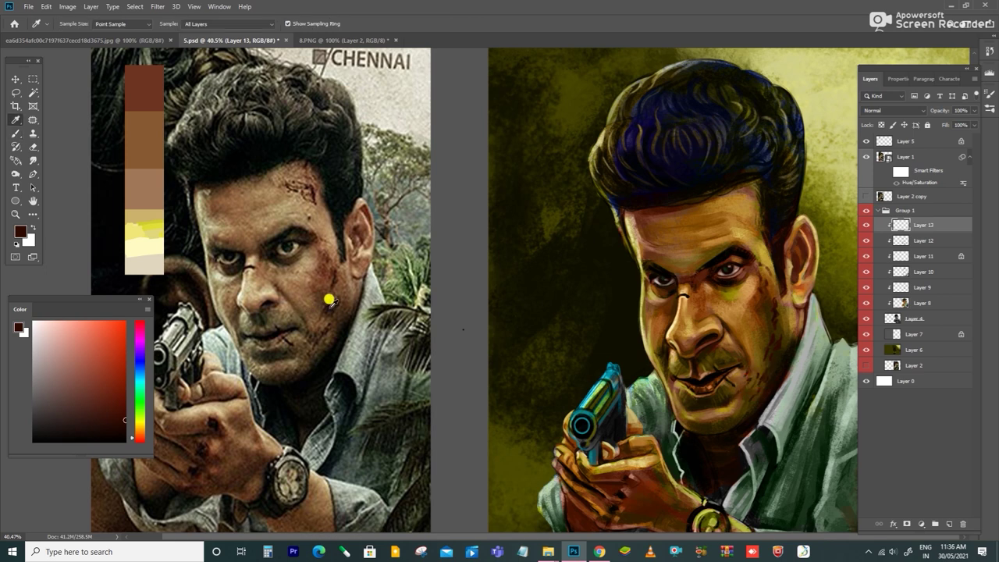
left_click(746, 392, "alt")
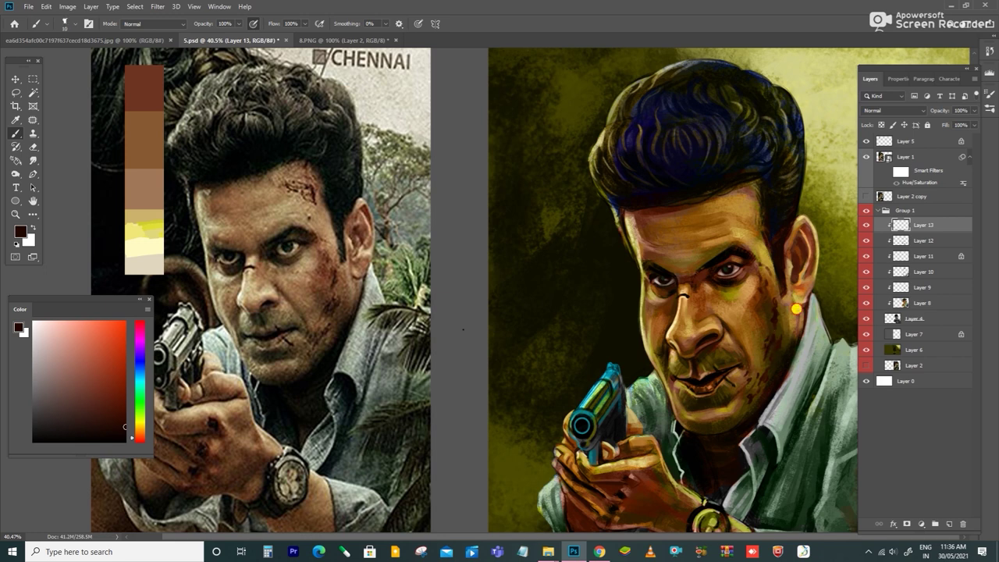
left_click(765, 269, "alt")
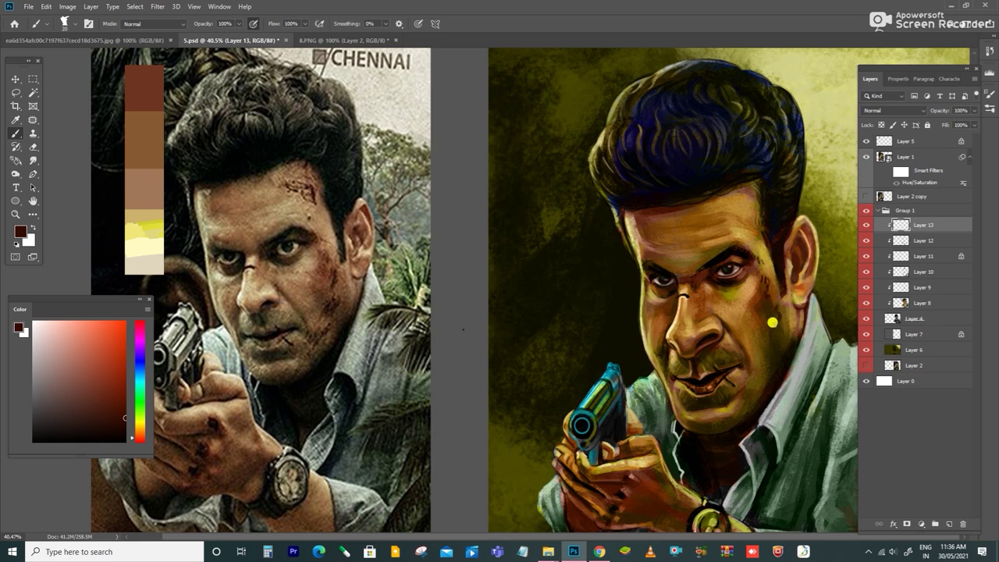
left_click(774, 337, "alt")
left_click(748, 376, "alt")
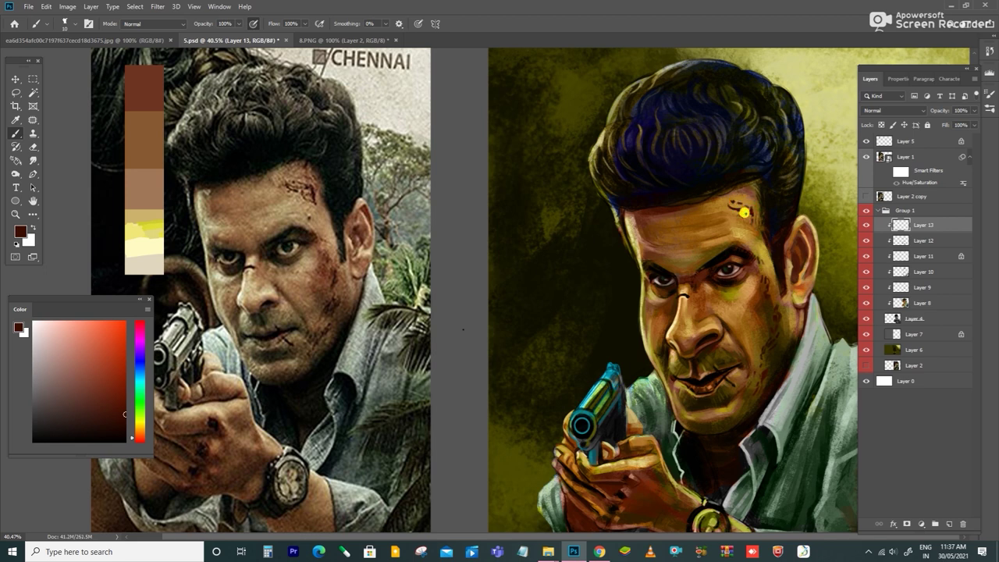
left_click(741, 197, "alt")
scroll(544, 171, "down", 1)
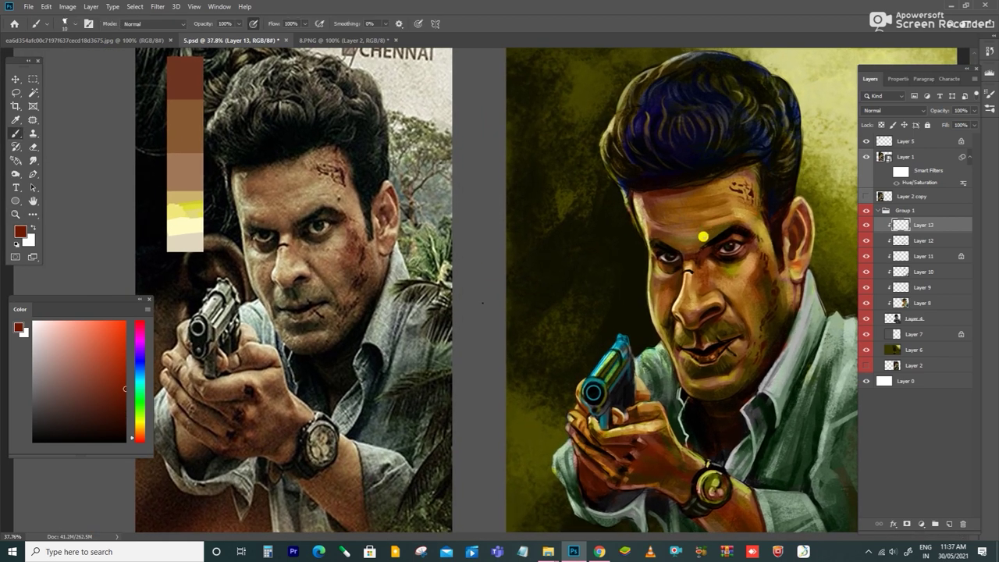
scroll(700, 227, "down", 1)
key("bracketleft")
Deepen the shirt folds with sampled dark greens using a larger brush
left_click(616, 437, "alt")
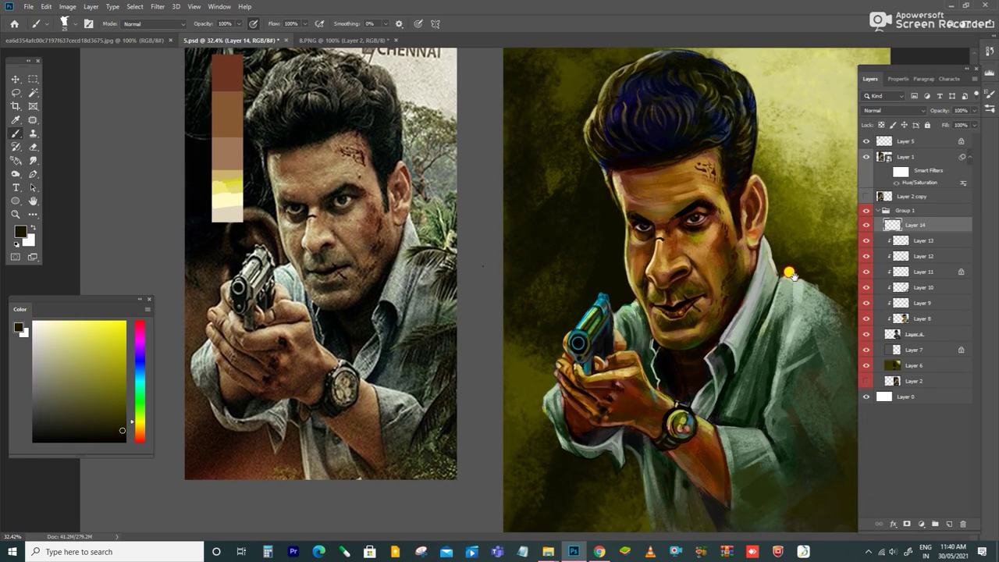
left_click(780, 347, "alt")
left_click(782, 381, "alt")
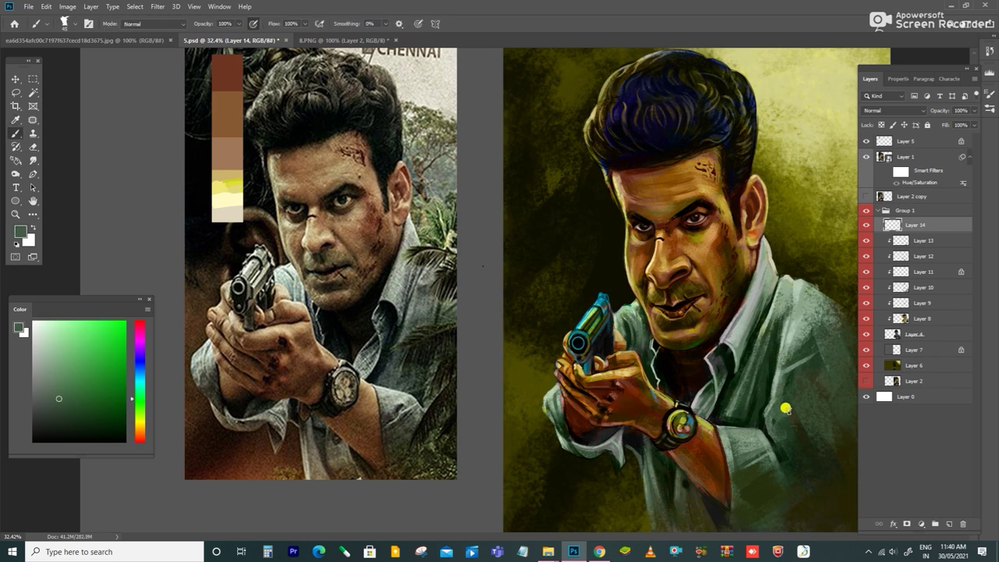
key("bracketright")
key("bracketright")
key("bracketright")
left_click(776, 345, "alt")
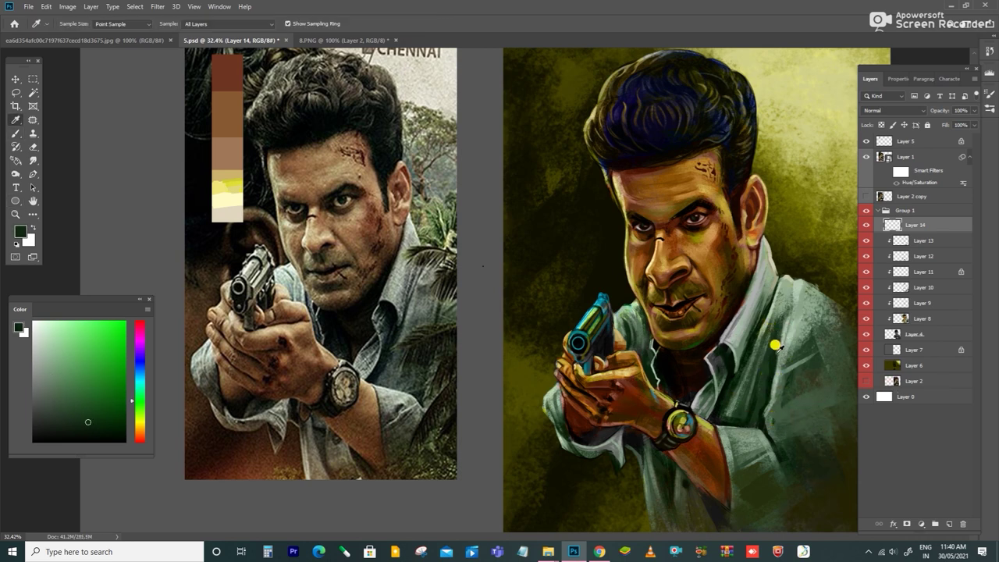
left_click(787, 320, "alt")
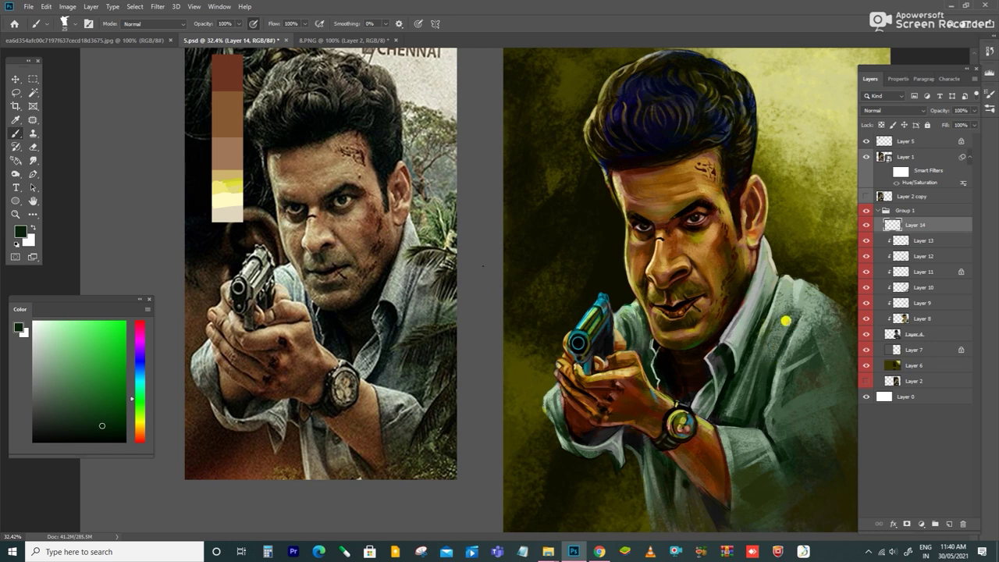
Add grey-green shirt highlights and a cyan highlight along the gun's top, then crop
scroll(792, 297, "down", 1, "alt")
left_click(793, 298, "alt")
left_click(815, 335, "alt")
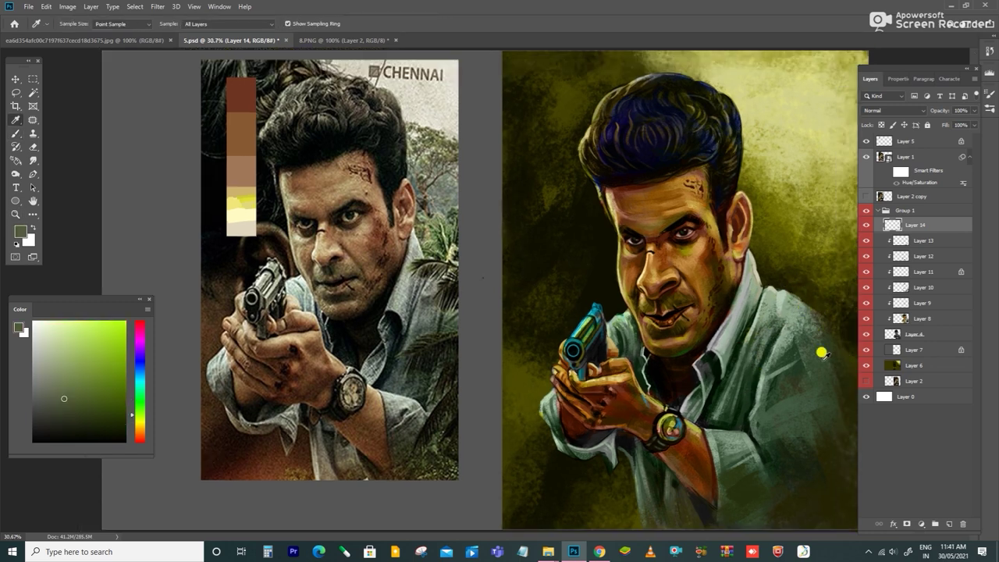
left_click(774, 369, "alt")
left_click(738, 431, "alt")
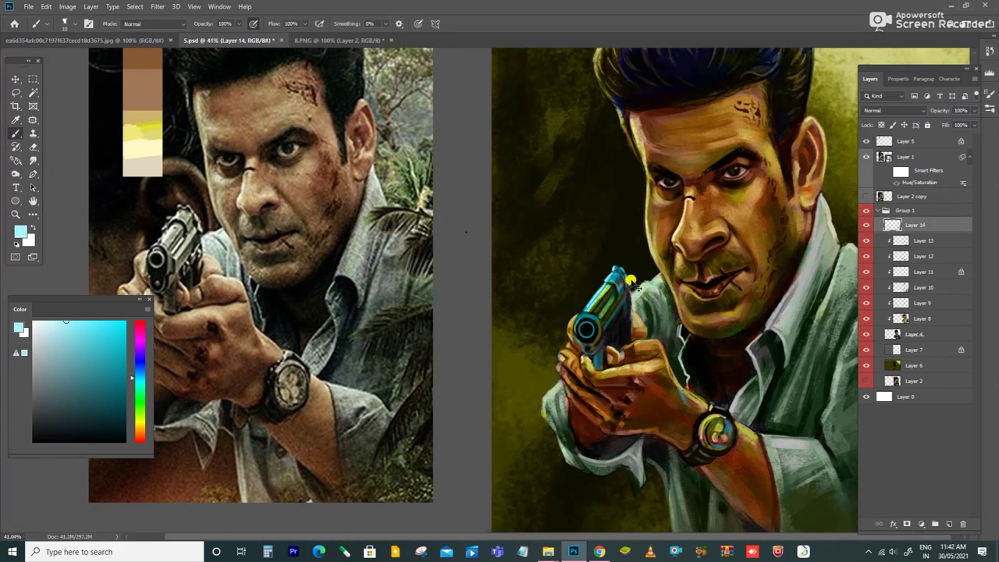
left_click_drag(628, 336, 624, 297)
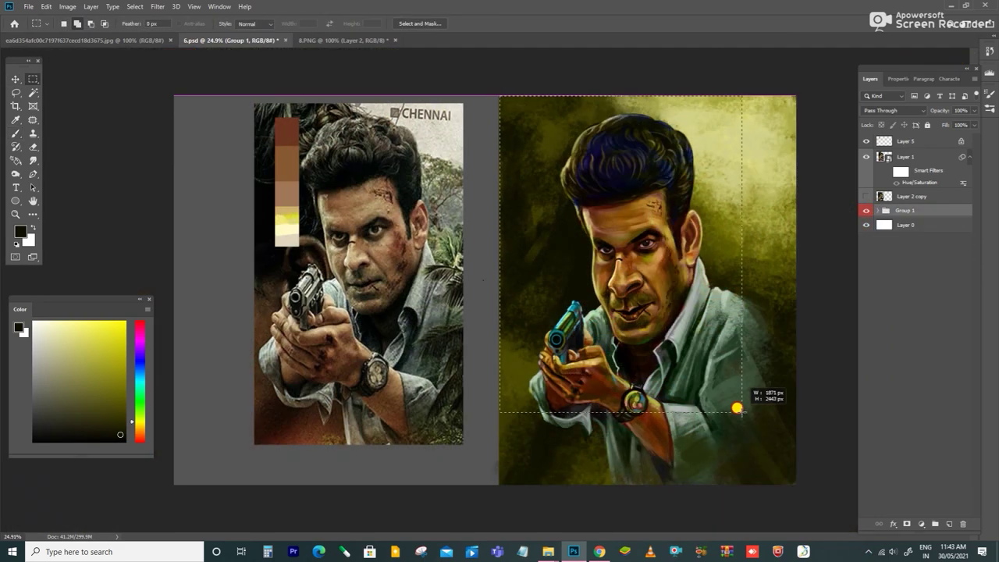
key("c")
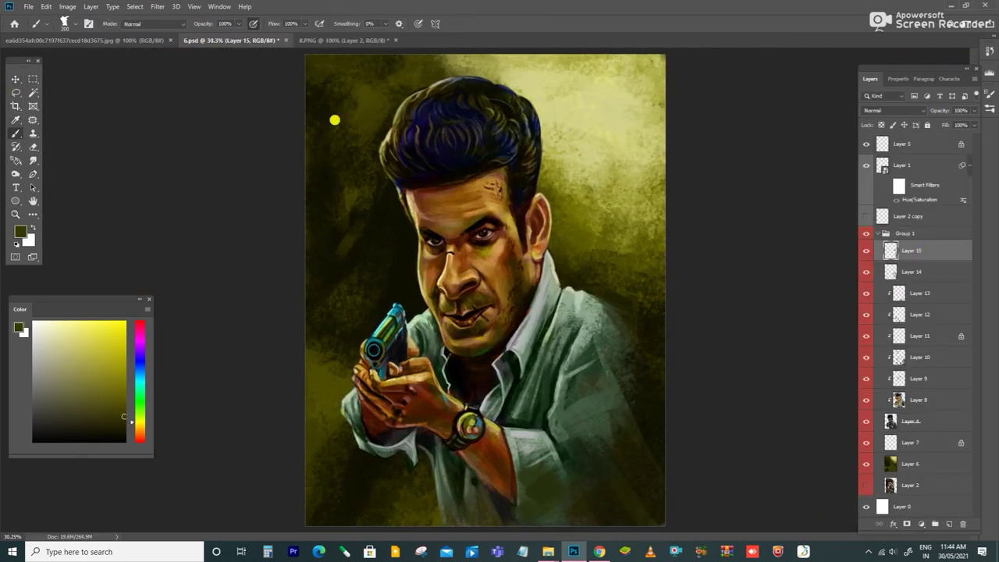
Sample dark olive tones and save the cropped painting
left_click(344, 205, "alt")
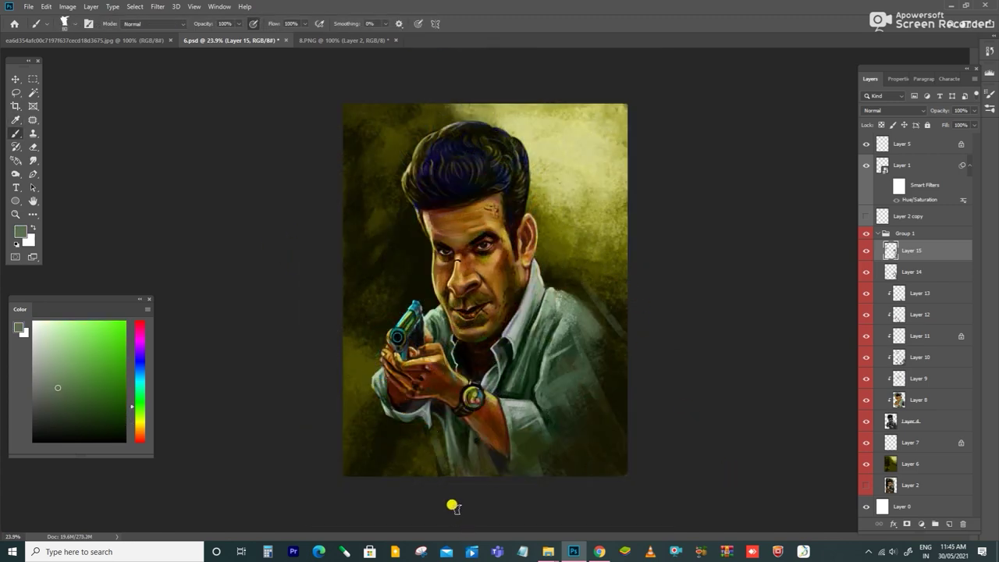
left_click(444, 449, "alt")
key("ctrl+s")
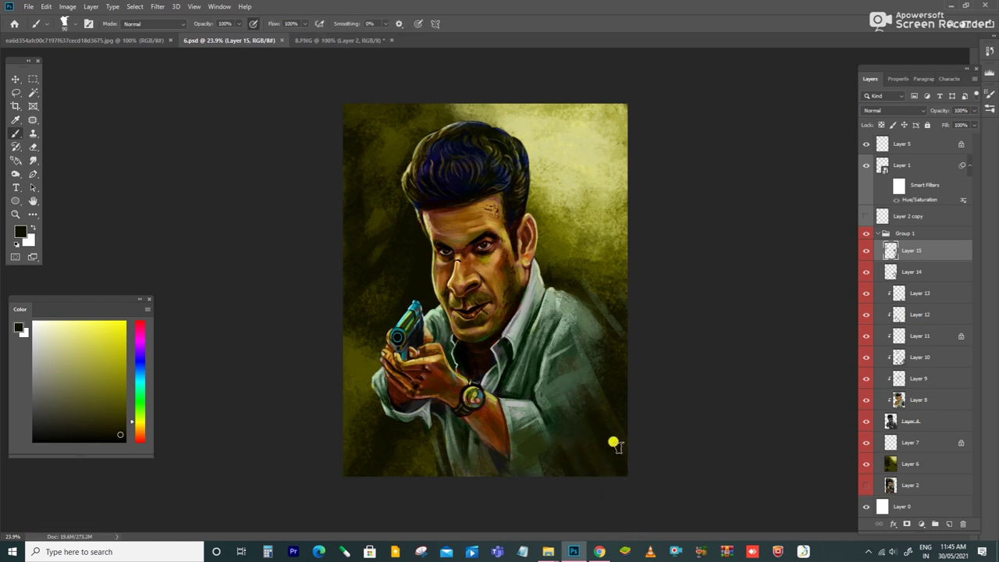
Touch up the hair edge against the background with light tan, dark blue and dark olive
scroll(472, 160, "up", 1, "alt")
scroll(473, 160, "up", 1, "alt")
left_click(355, 165, "alt")
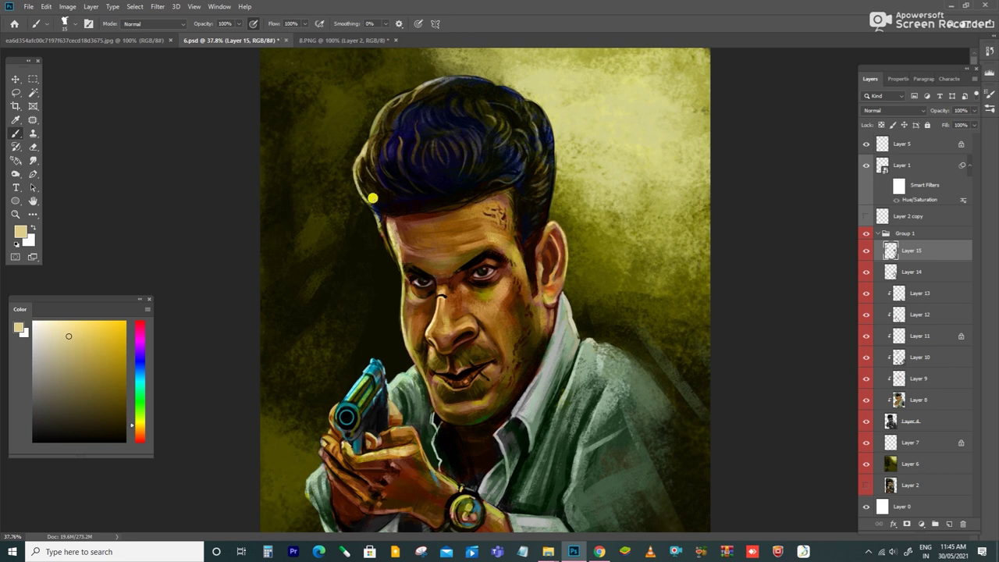
left_click(550, 143, "alt")
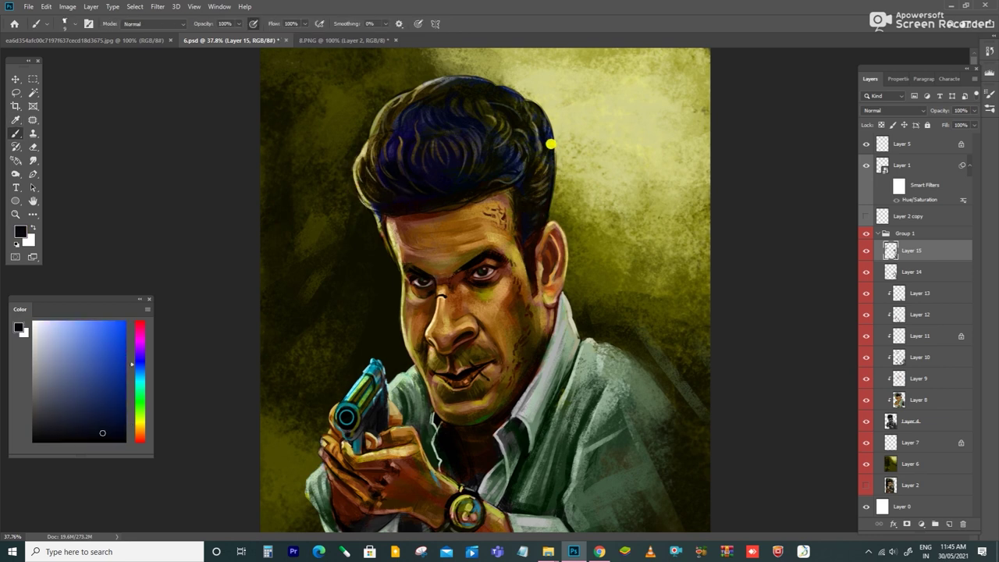
left_click(527, 100, "alt")
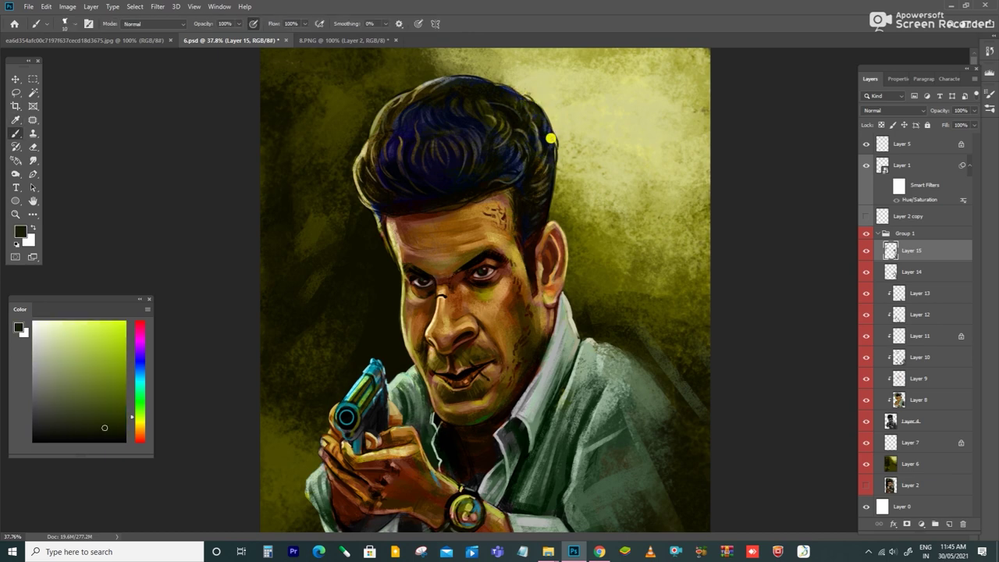
scroll(529, 218, "down", 2)
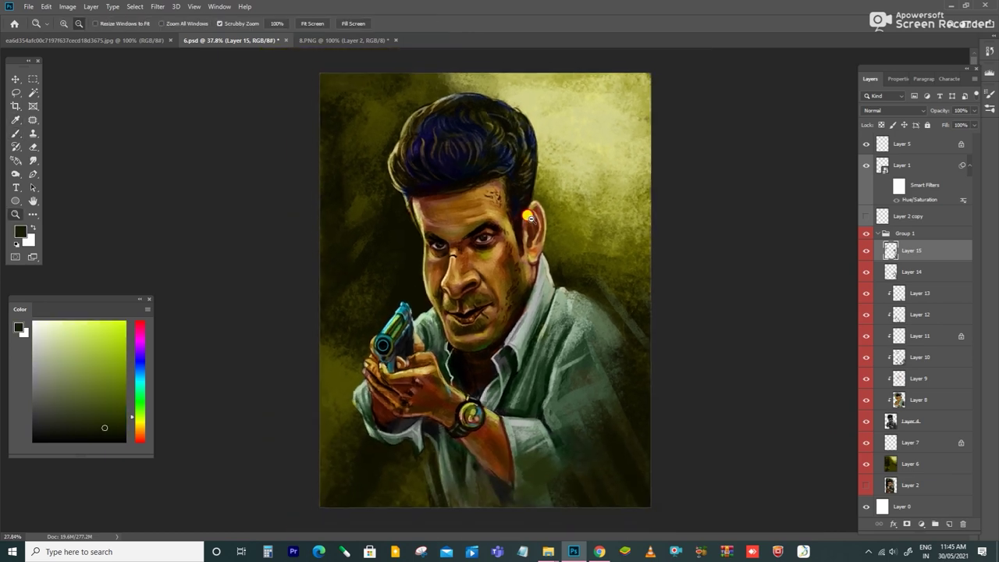
Switch to Full Screen Mode so the finished caricature fills the display
key("f")
key("f")
scroll(749, 234, "up", 2)
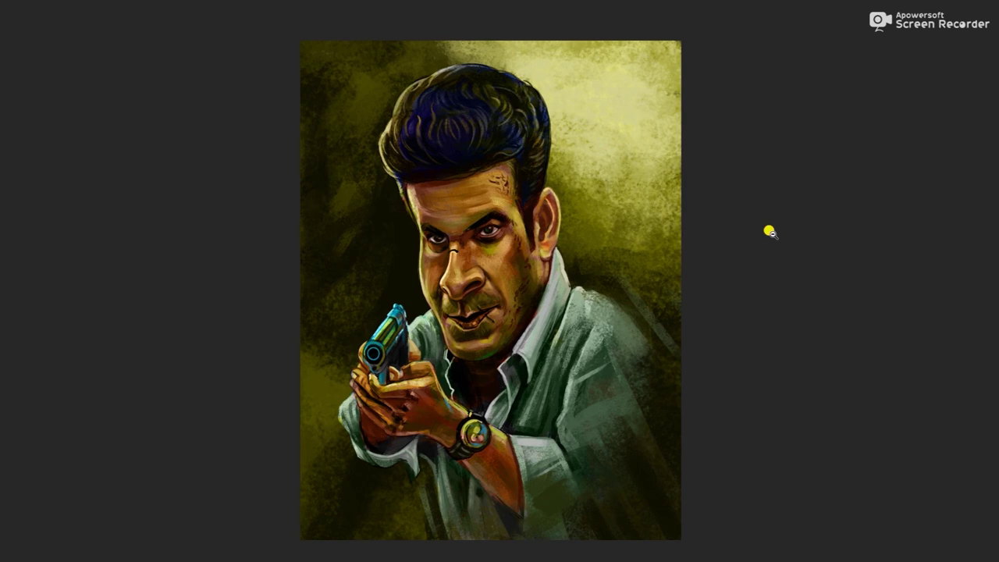